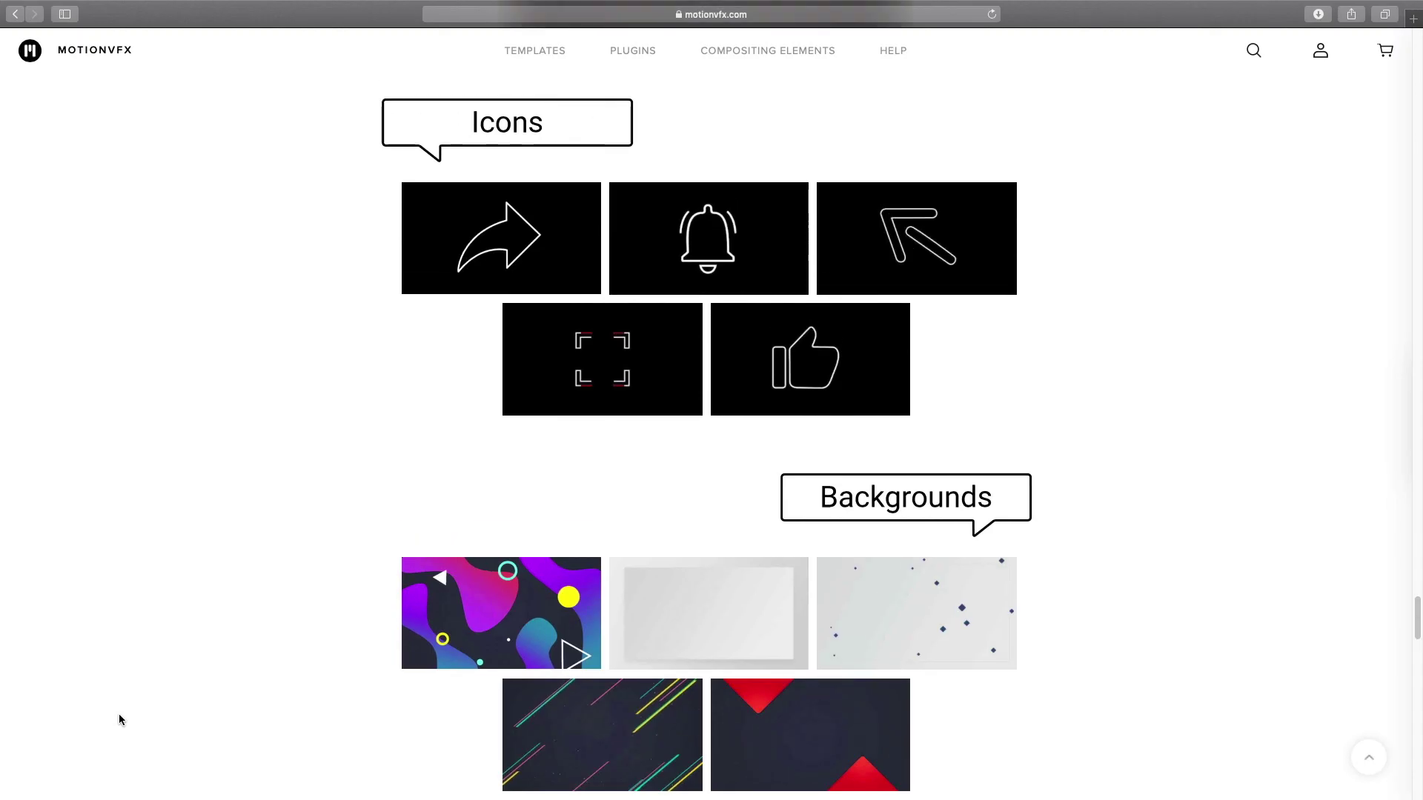
- Browse the template previews on the product page, from Backgrounds and Icons back to the Subscribe category
scroll(120, 718, up, 3)
scroll(119, 717, up, 6)
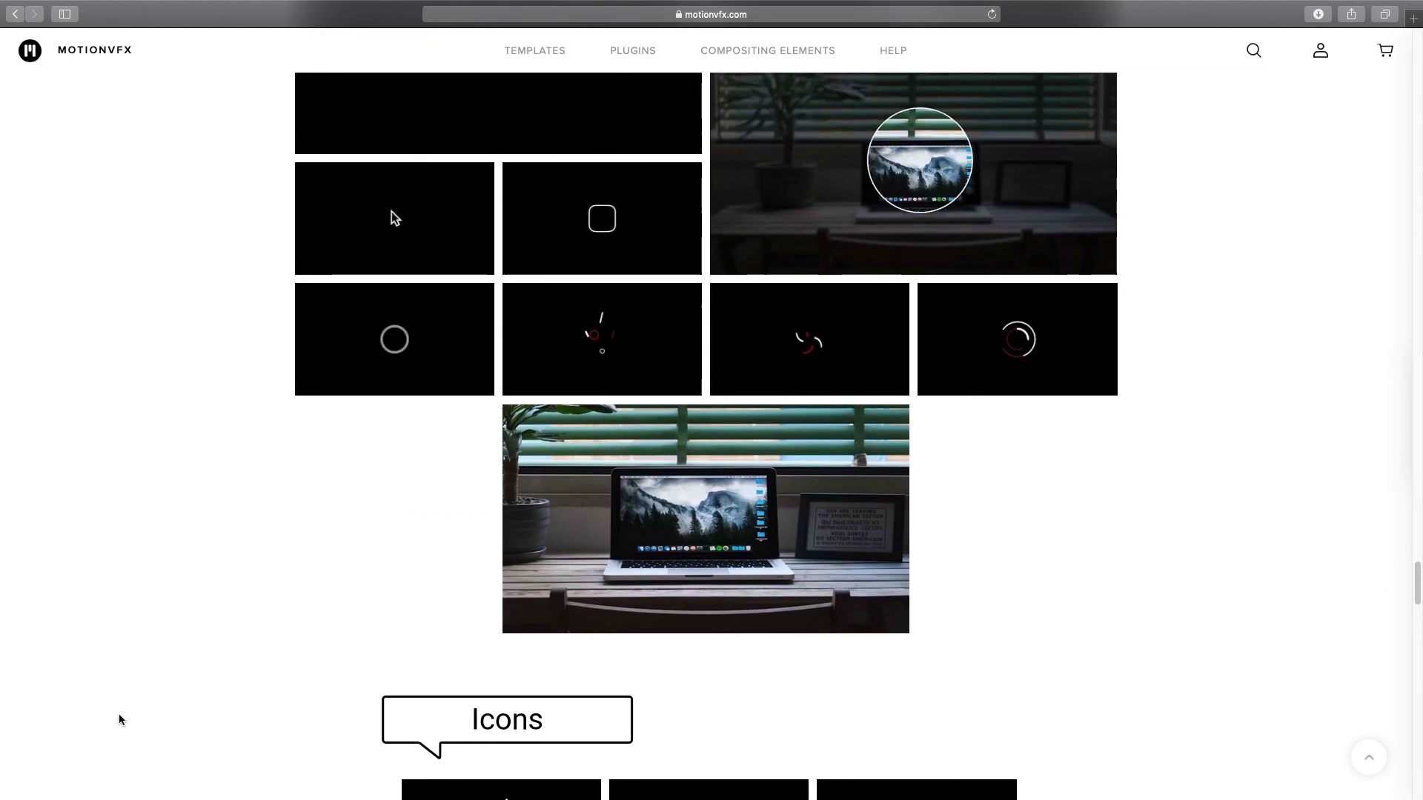
scroll(120, 719, up, 7)
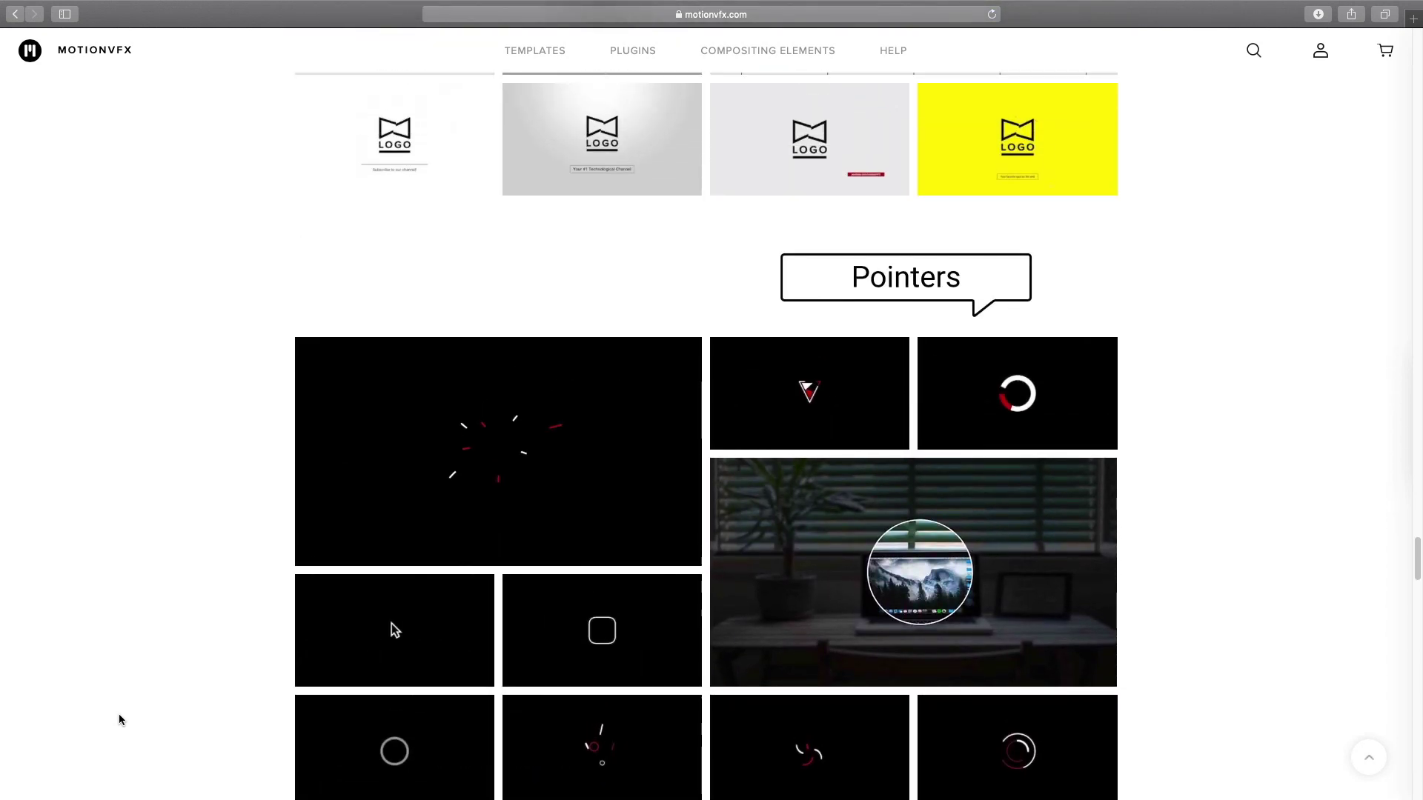
scroll(118, 719, up, 6)
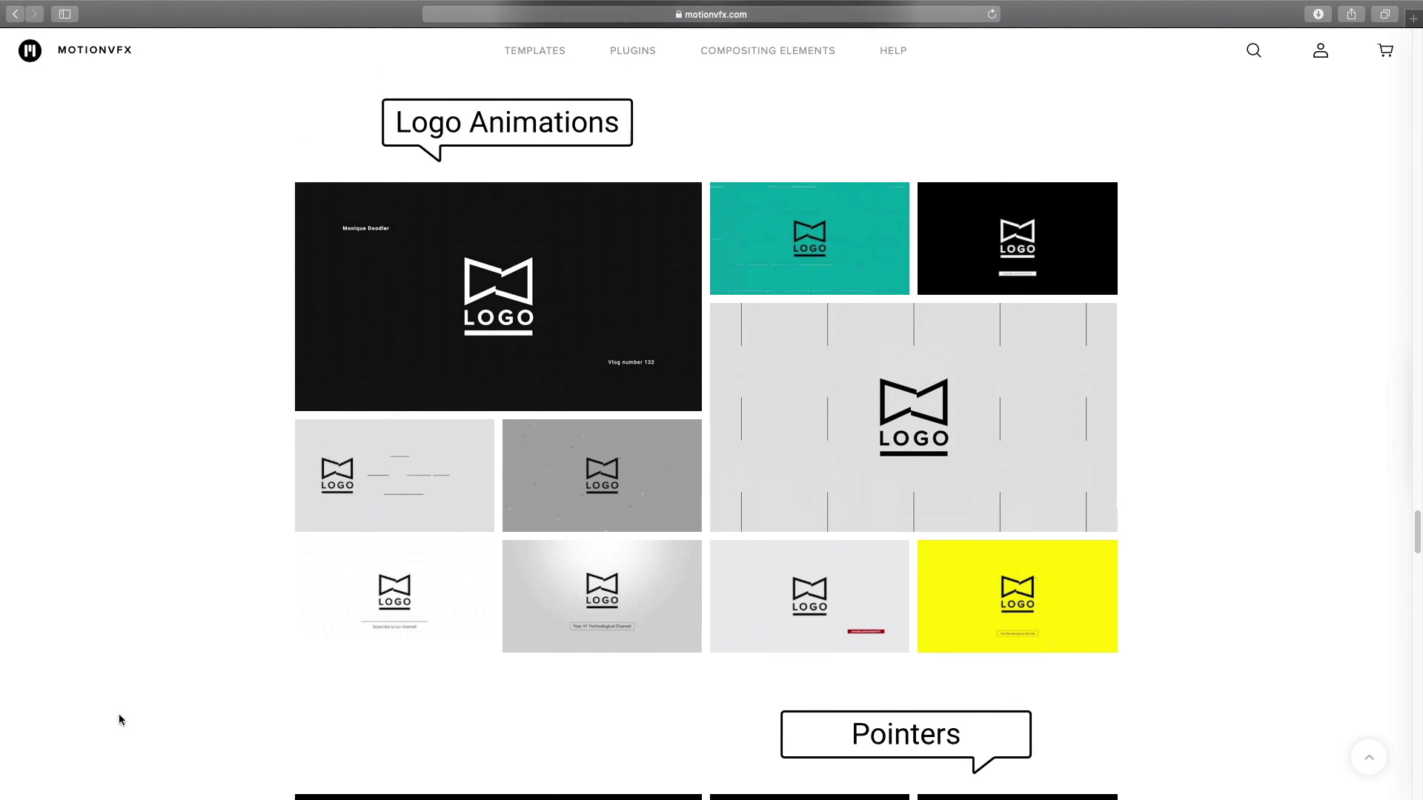
scroll(119, 719, up, 5)
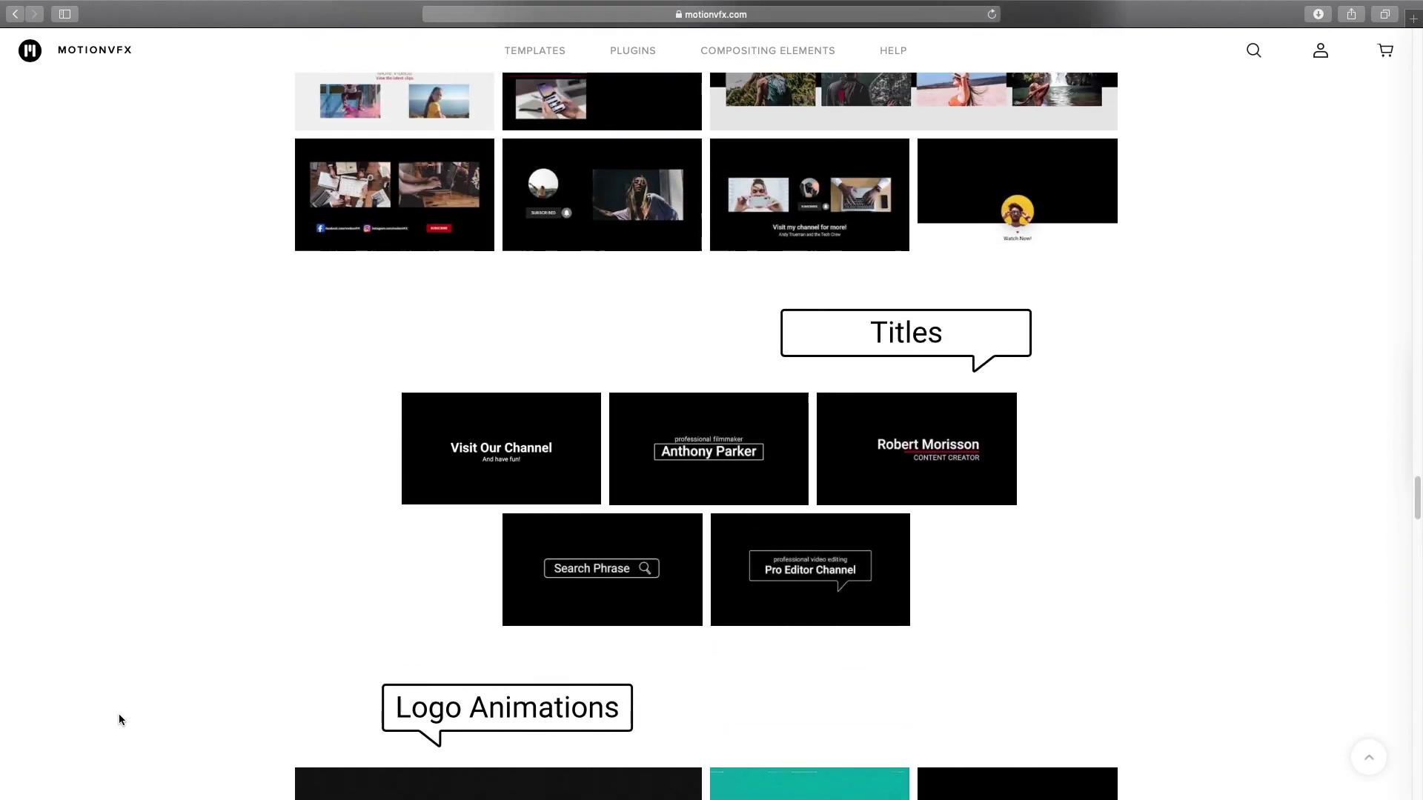
scroll(119, 719, up, 5)
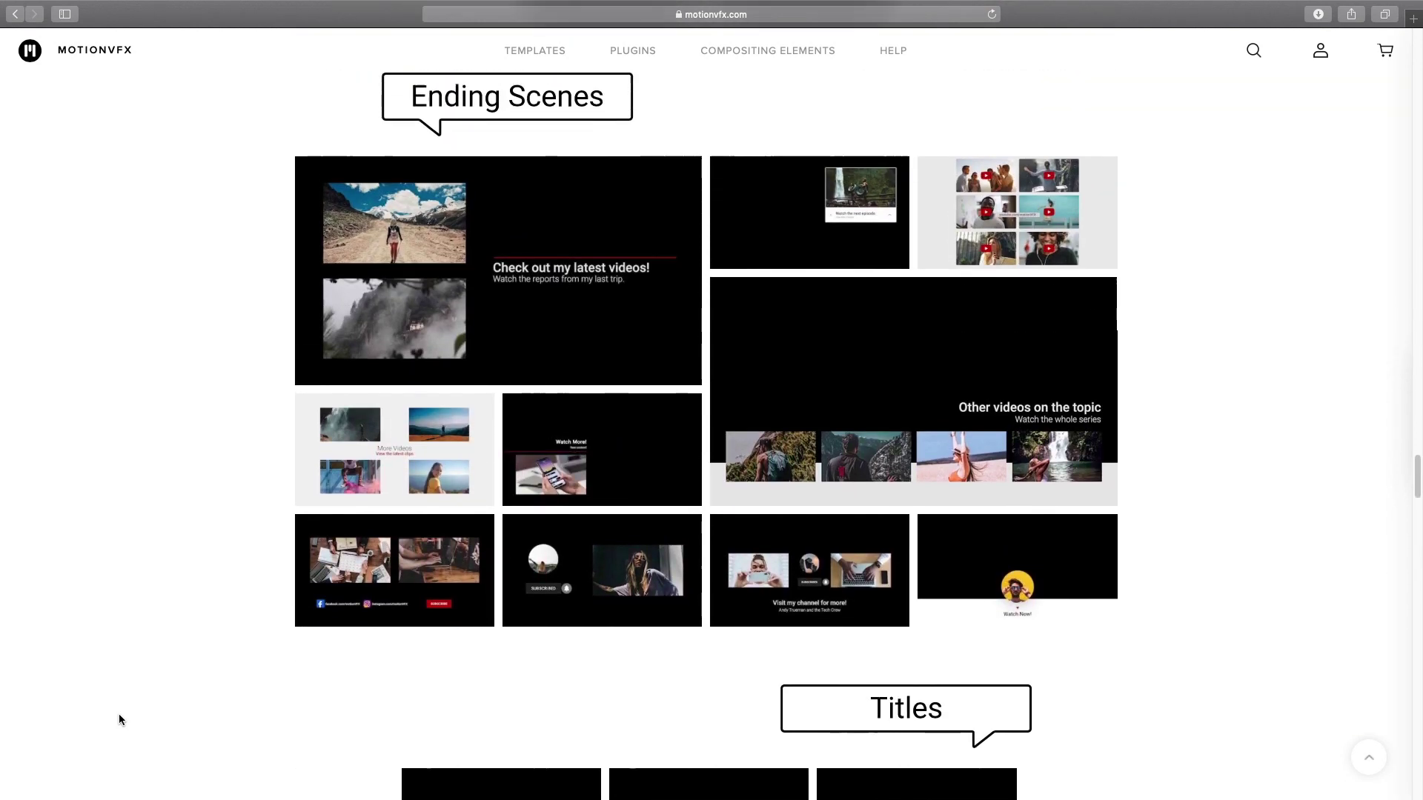
scroll(120, 721, up, 7)
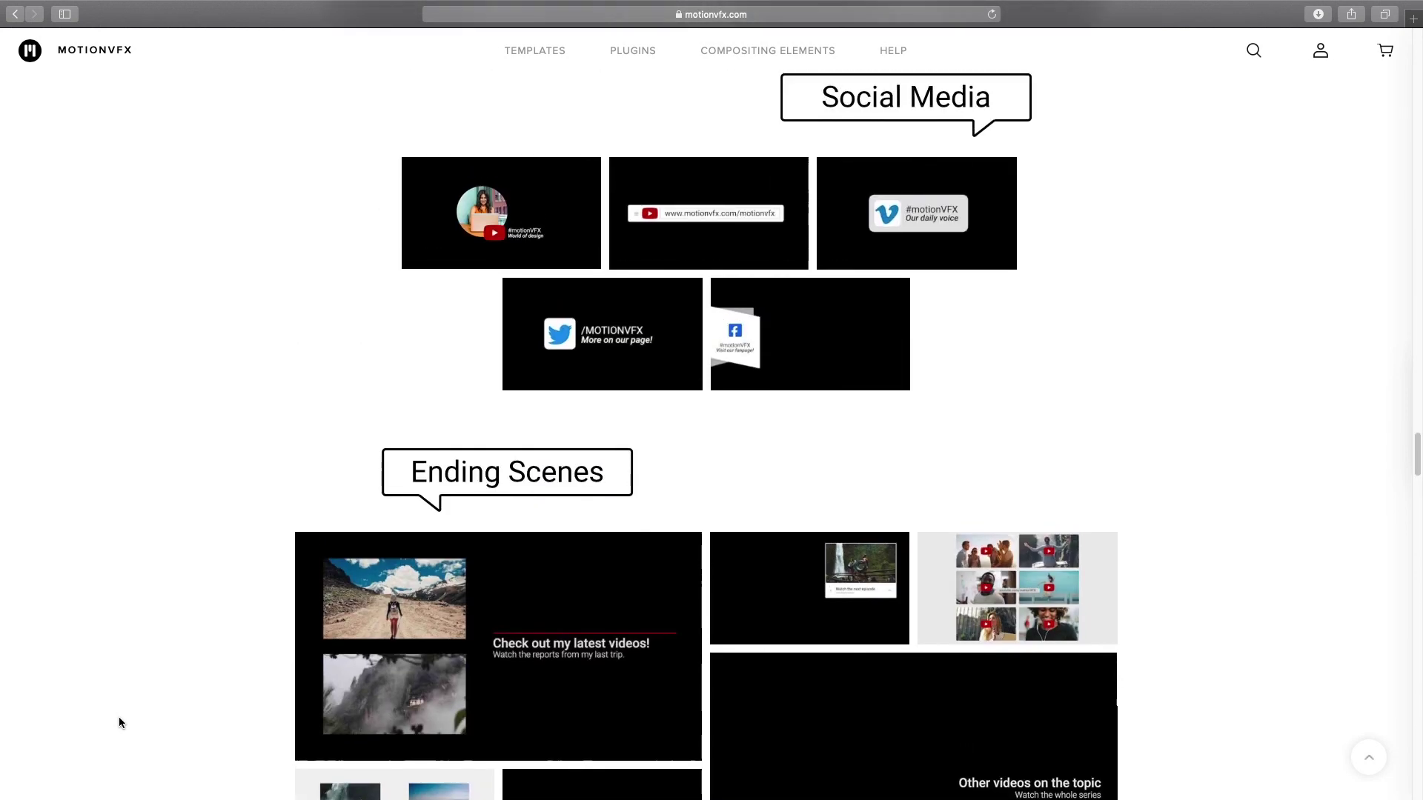
scroll(121, 722, up, 7)
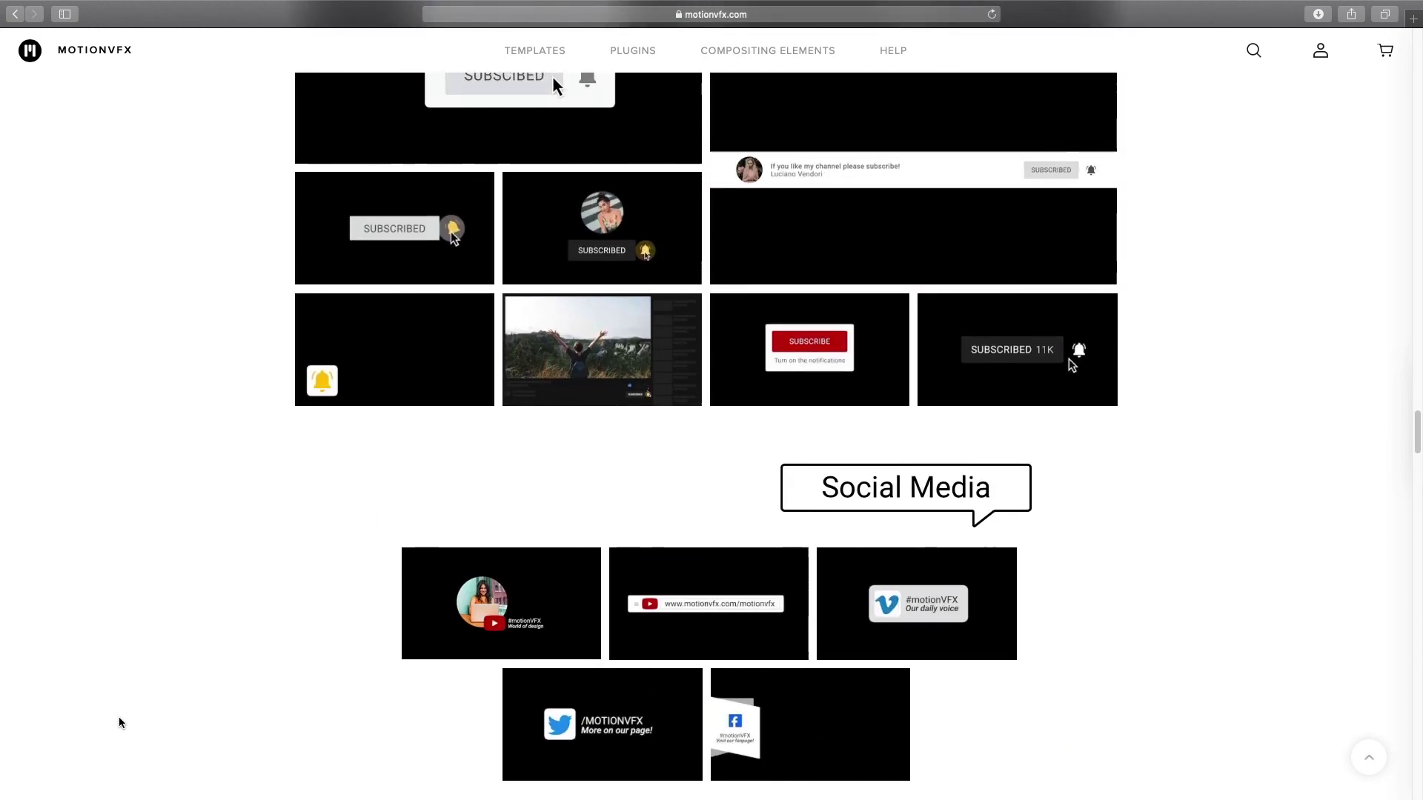
scroll(120, 723, up, 2)
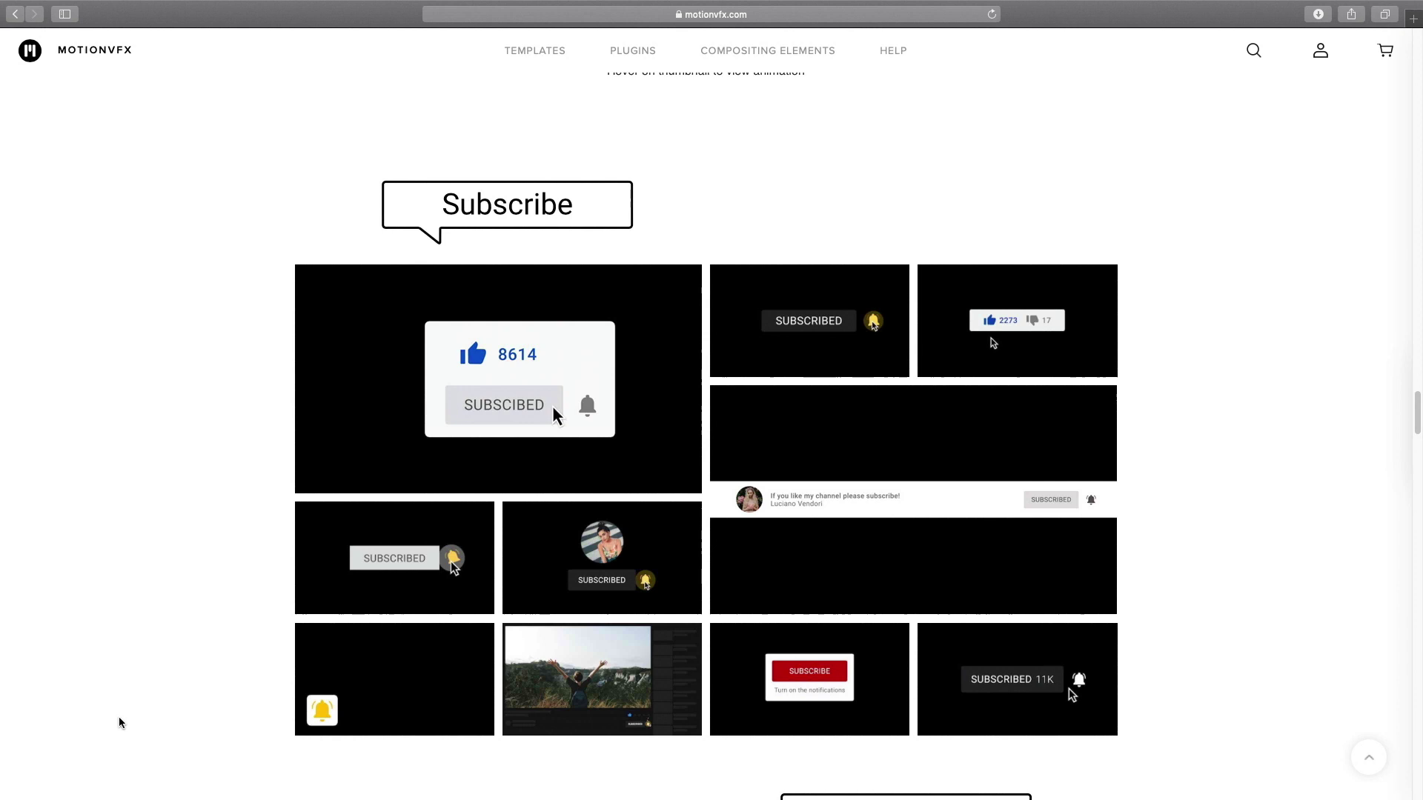
scroll(120, 724, up, 3)
scroll(121, 723, up, 1)
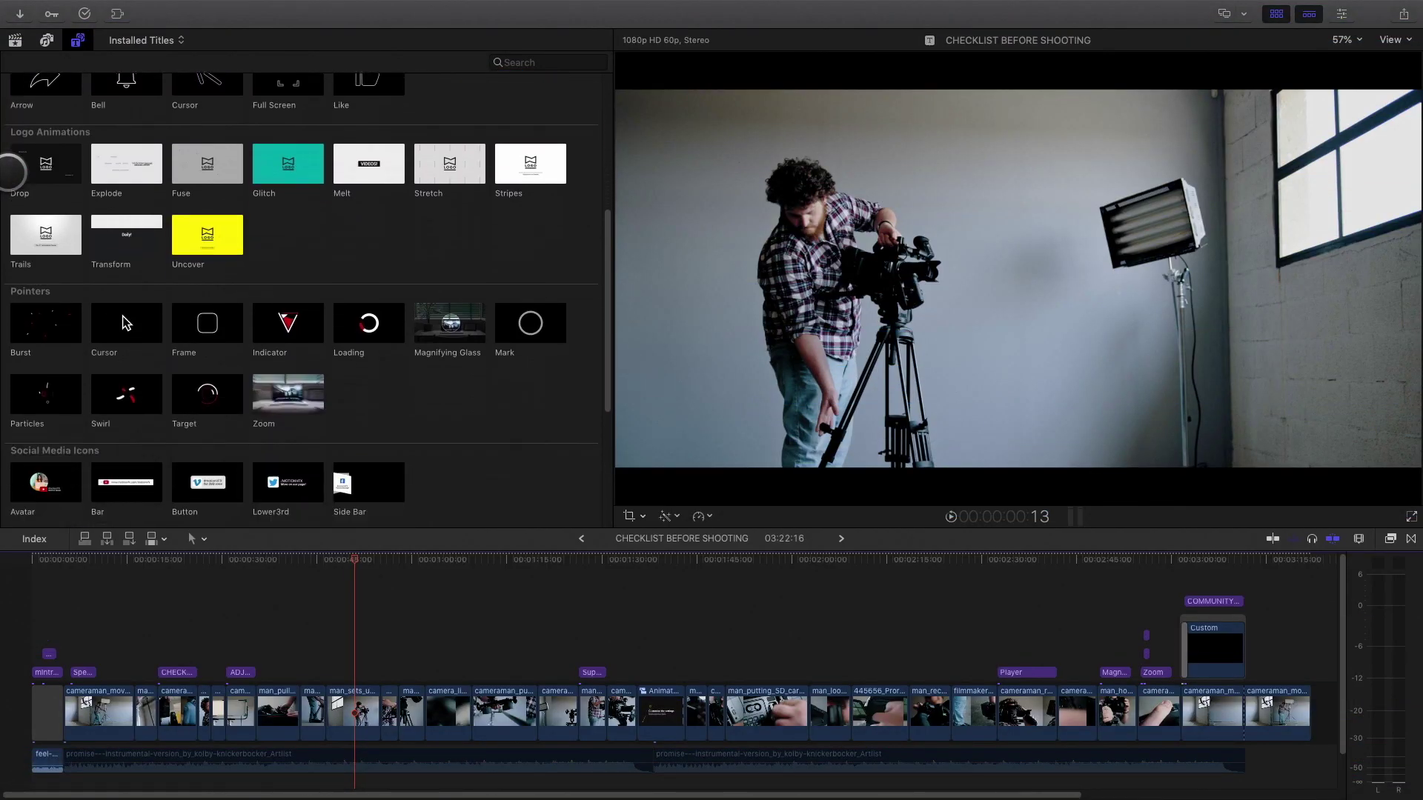
- Add the Achievement title above the man_sets_up_tripod_in_a_lit_room clip at 46:26 and trim it to the clip's end
scroll(12, 172, down, 5)
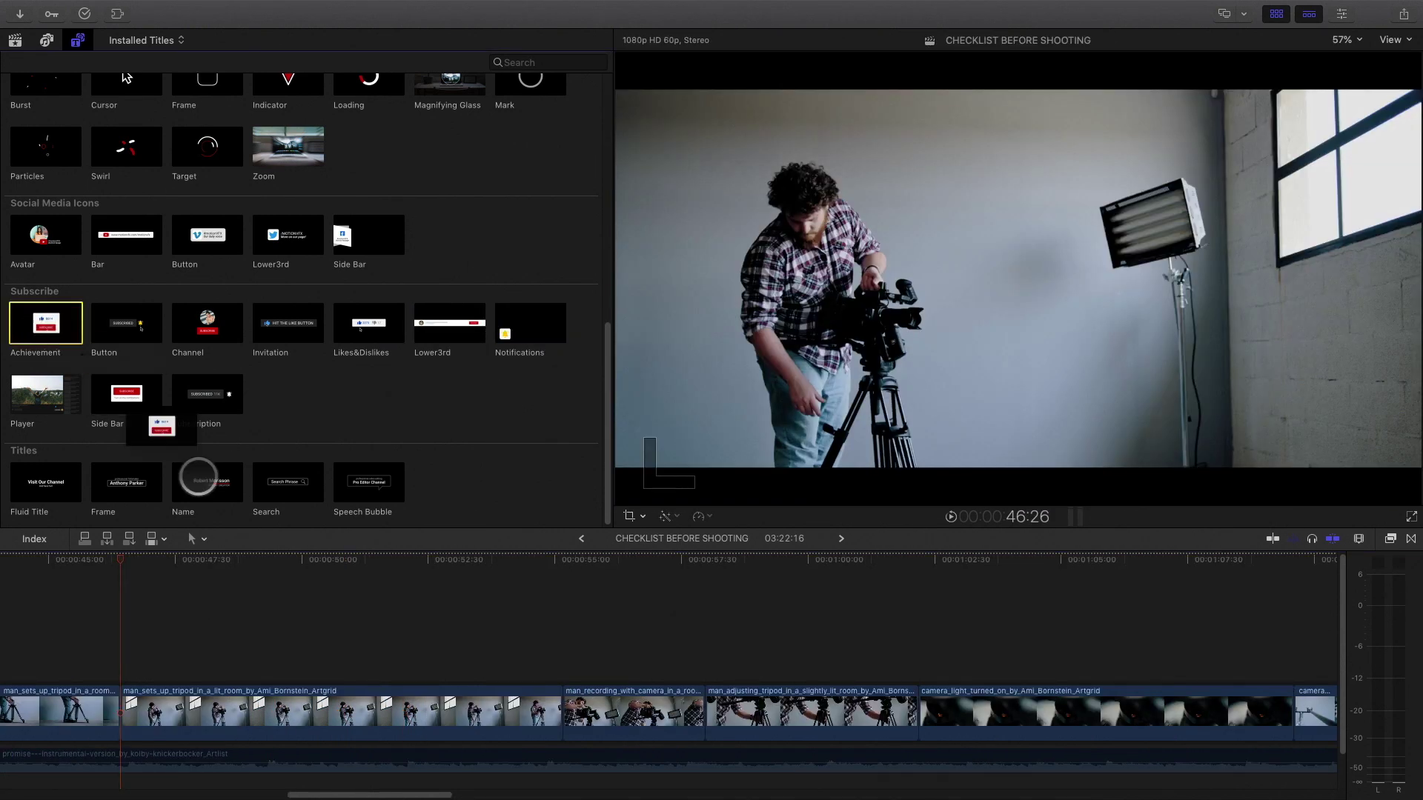
drag(199, 477, 119, 665)
drag(623, 672, 561, 672)
- Preview the Achievement title's animation over the footage and open its parameters
drag(123, 560, 293, 569)
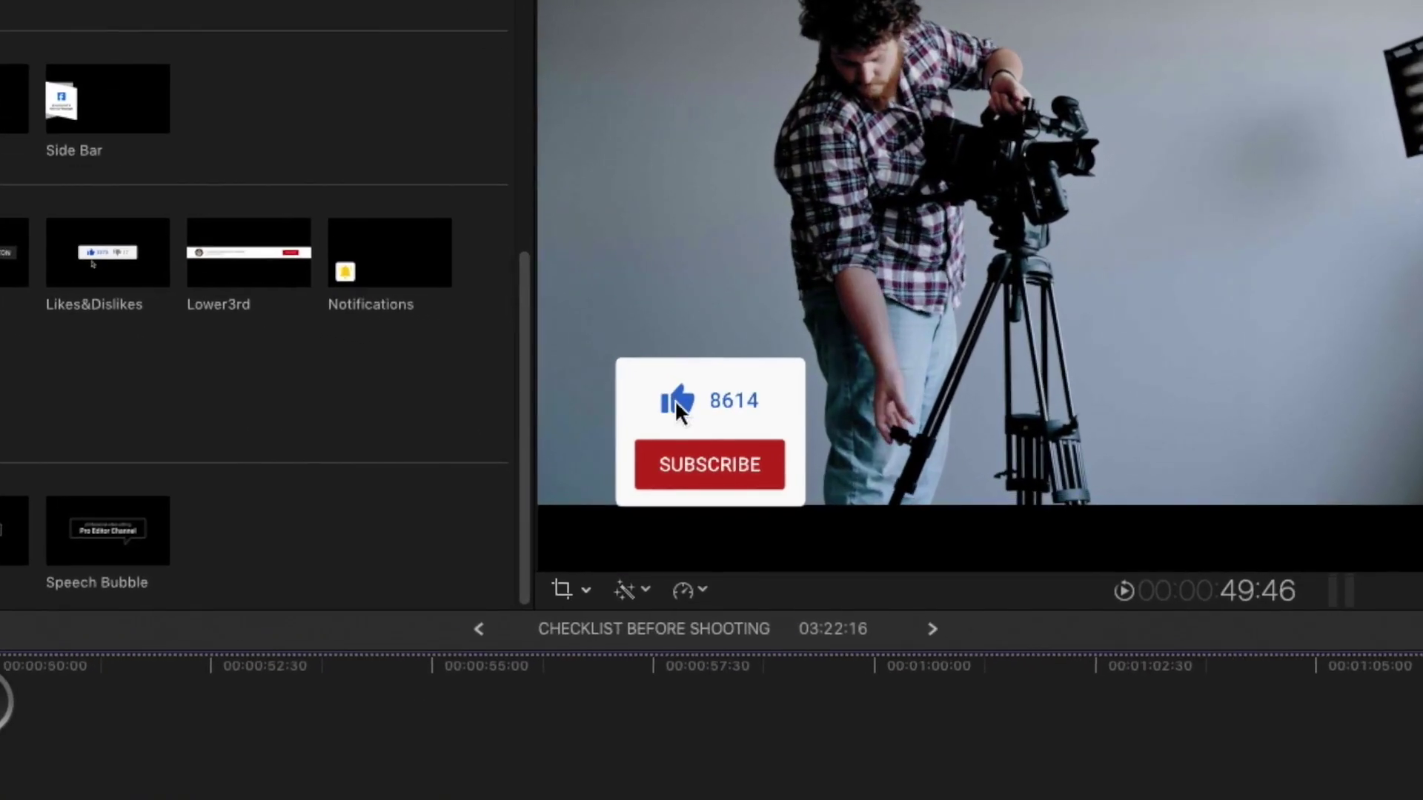
drag(4, 703, 194, 762)
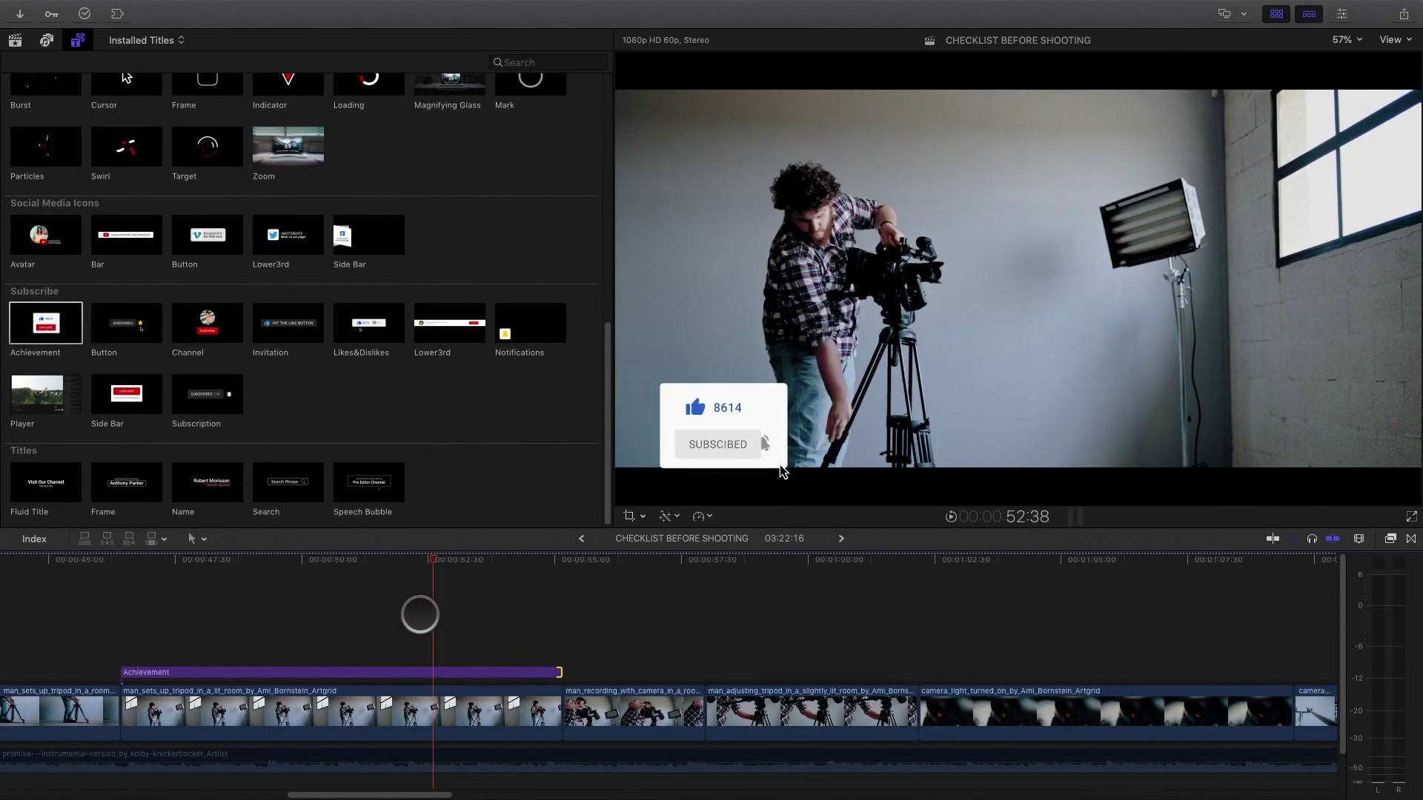
drag(420, 614, 249, 560)
click(226, 673)
click(1342, 13)
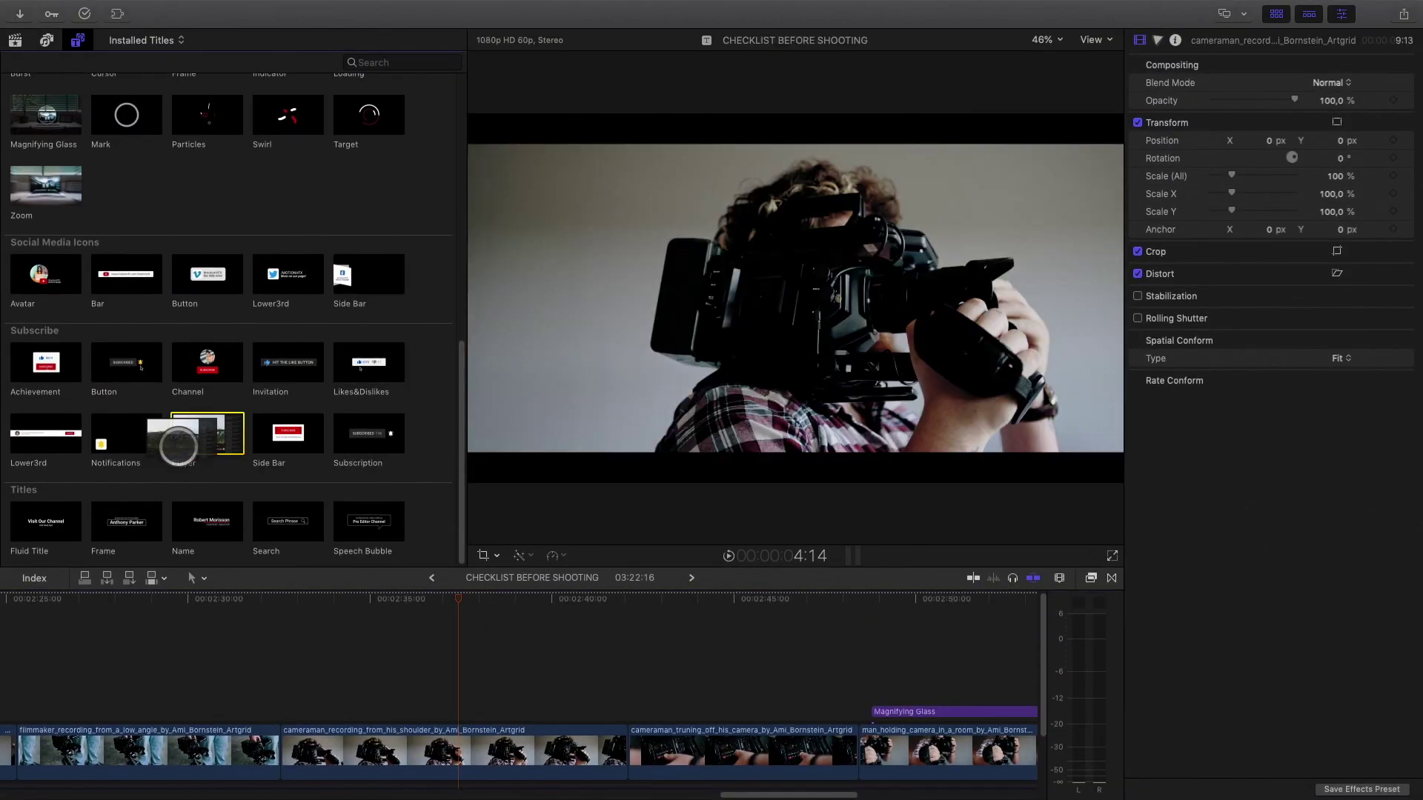
- Add the Player title over the cameraman_recording_from_his_shoulder clip, matched to its length, and set its color theme to Normal Mode
drag(177, 445, 277, 686)
drag(645, 712, 629, 705)
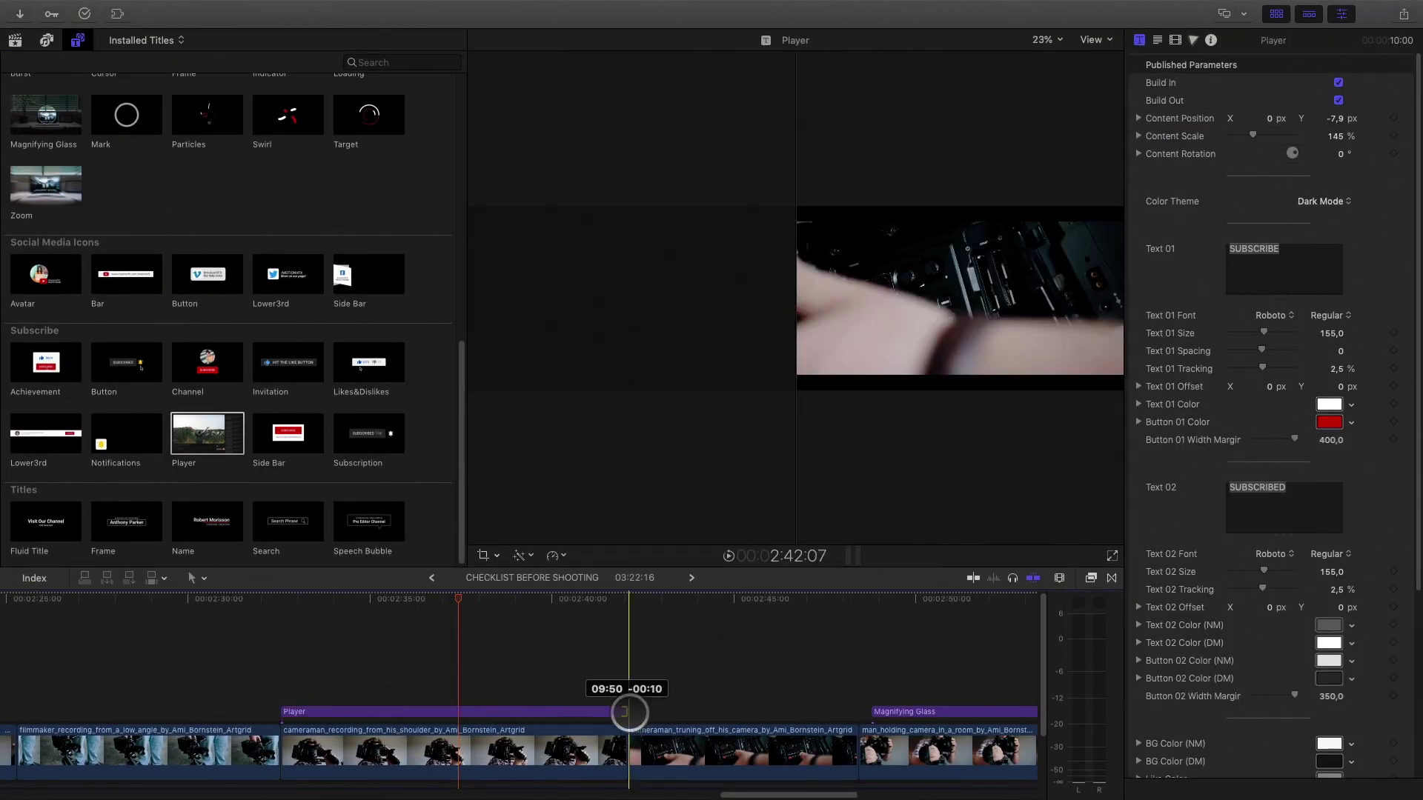
drag(326, 599, 472, 625)
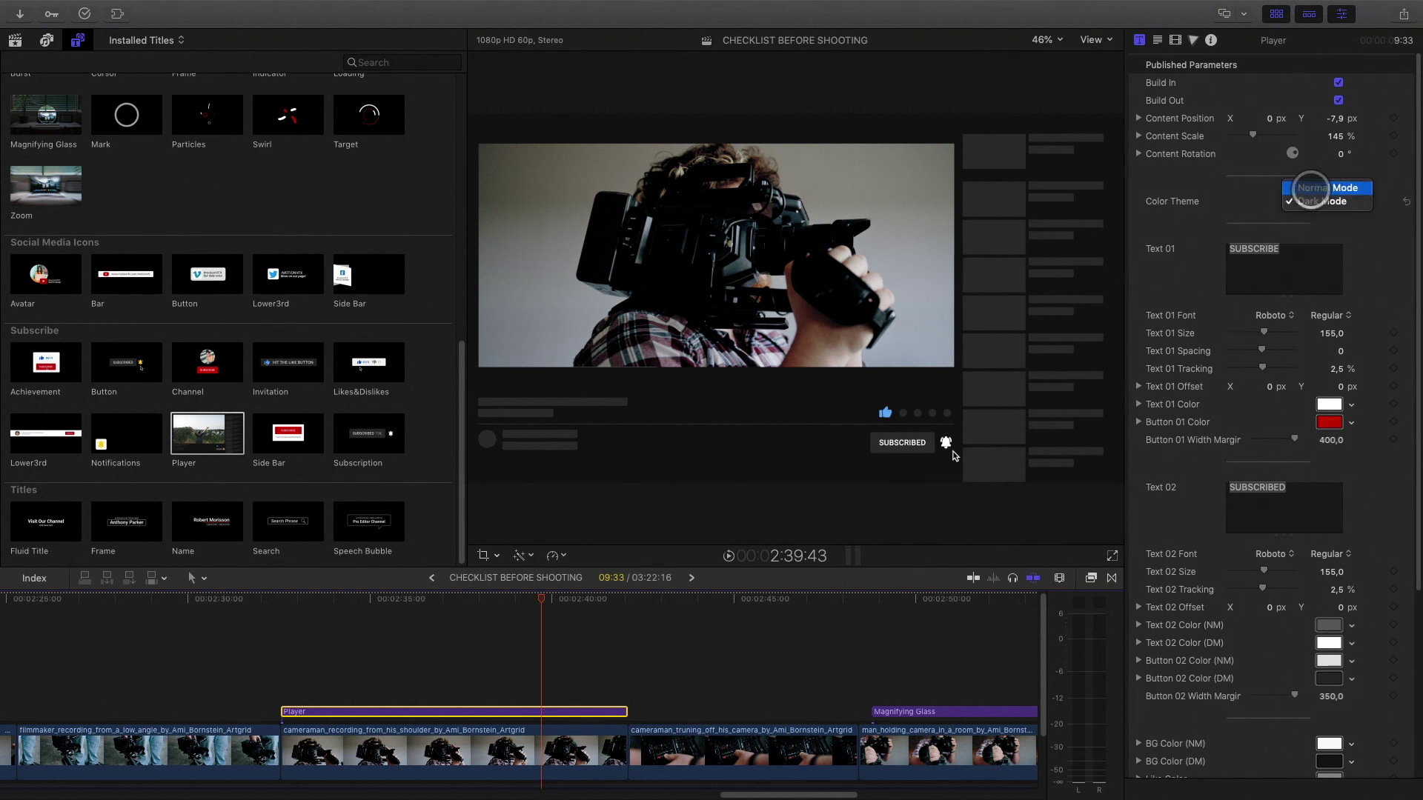
click(1310, 188)
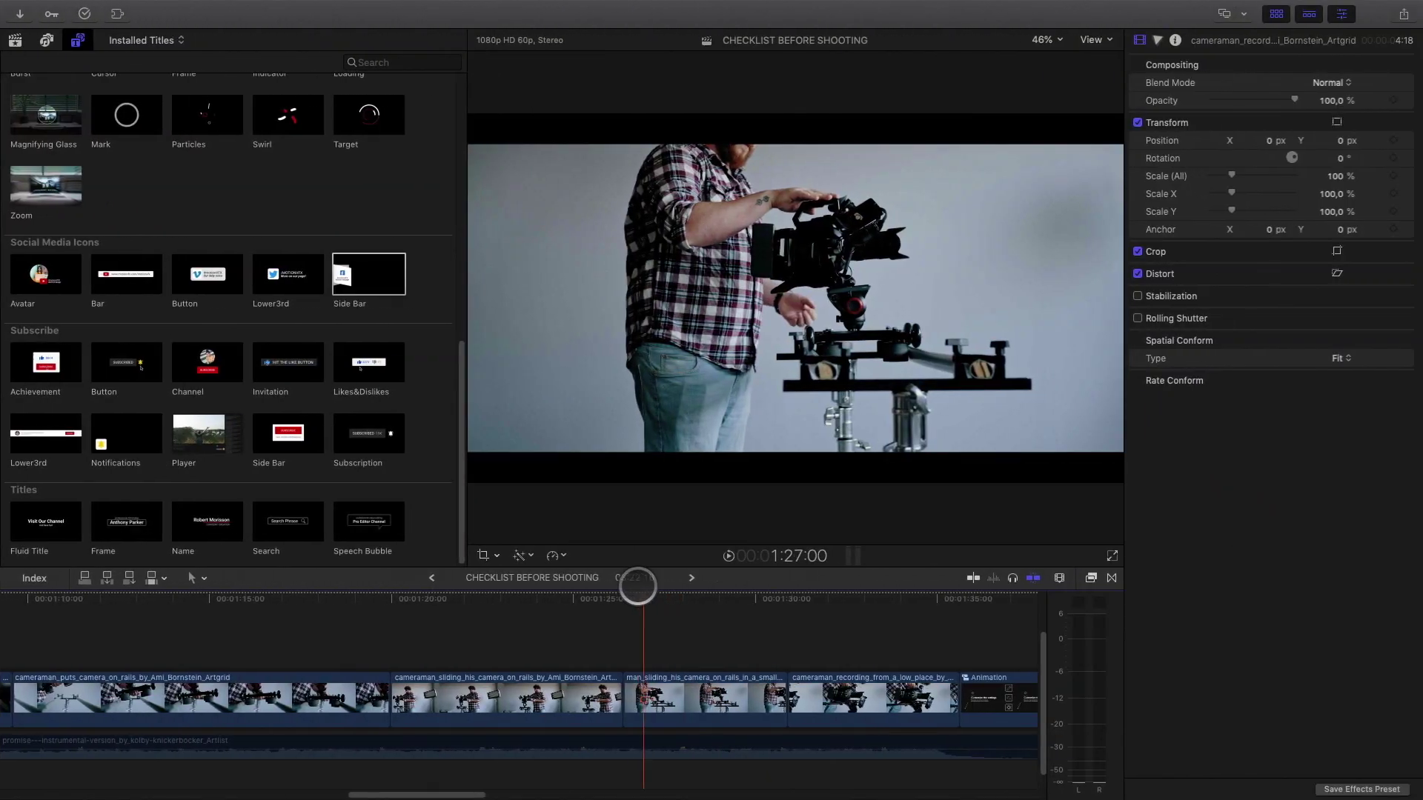
- Add the Side Bar title at 1:26:23 above the man_sliding_his_camera_on_rails clip and trim it to the clip's end
drag(636, 584, 626, 613)
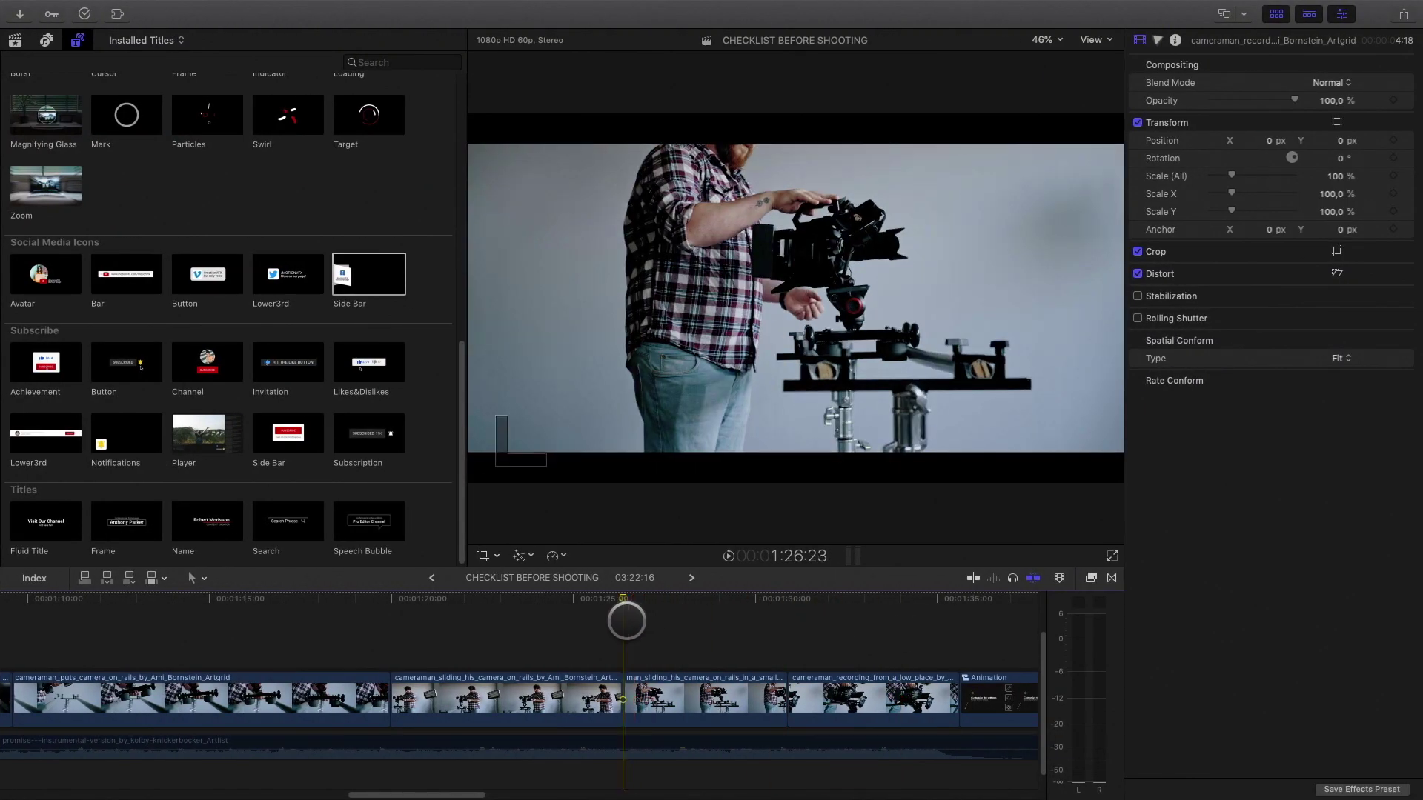
drag(359, 275, 621, 649)
drag(985, 659, 784, 659)
- Set the Side Bar's title text to "#MrMoustache" and its subtitle to "Visit my fanpage!" with the playhead at 1:28:31
drag(638, 599, 700, 598)
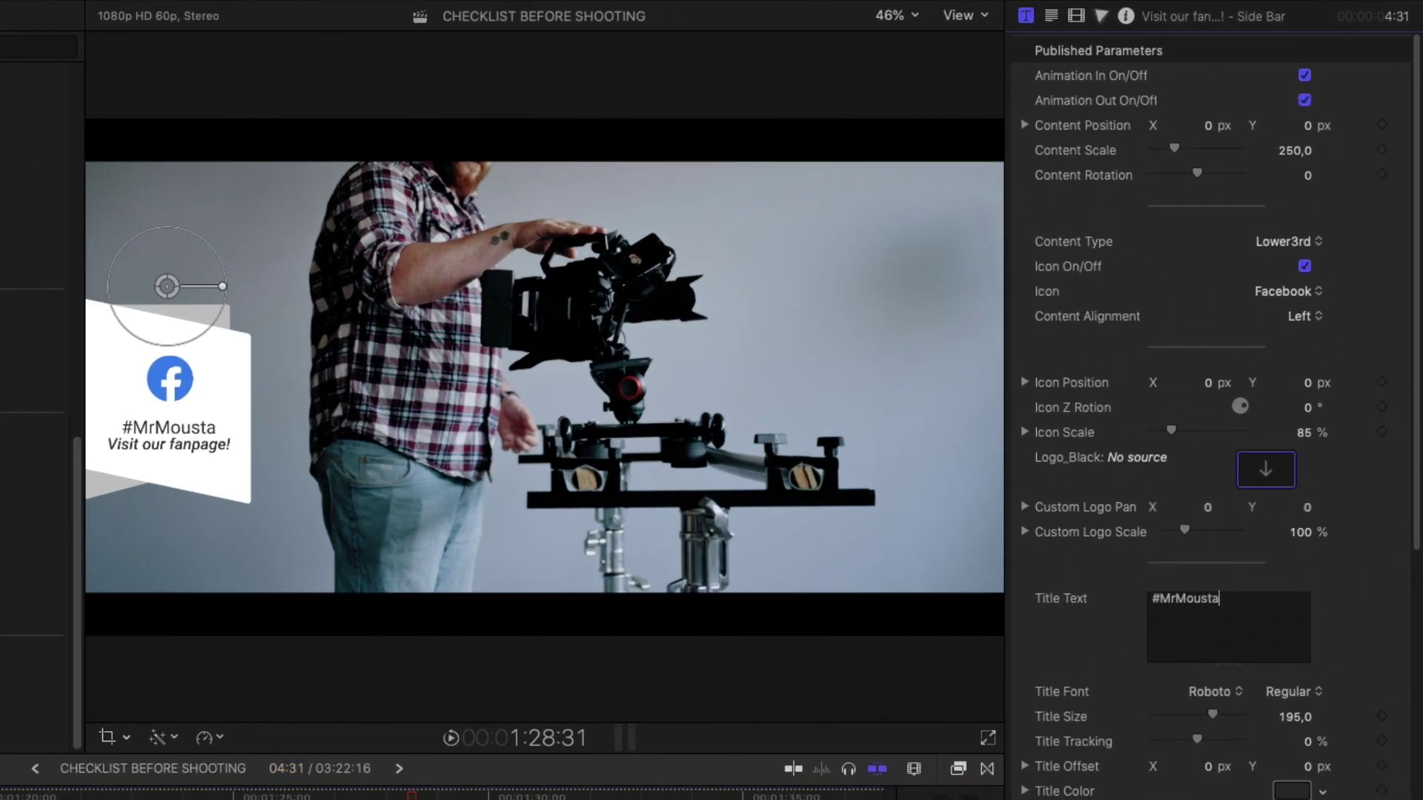
text(che)
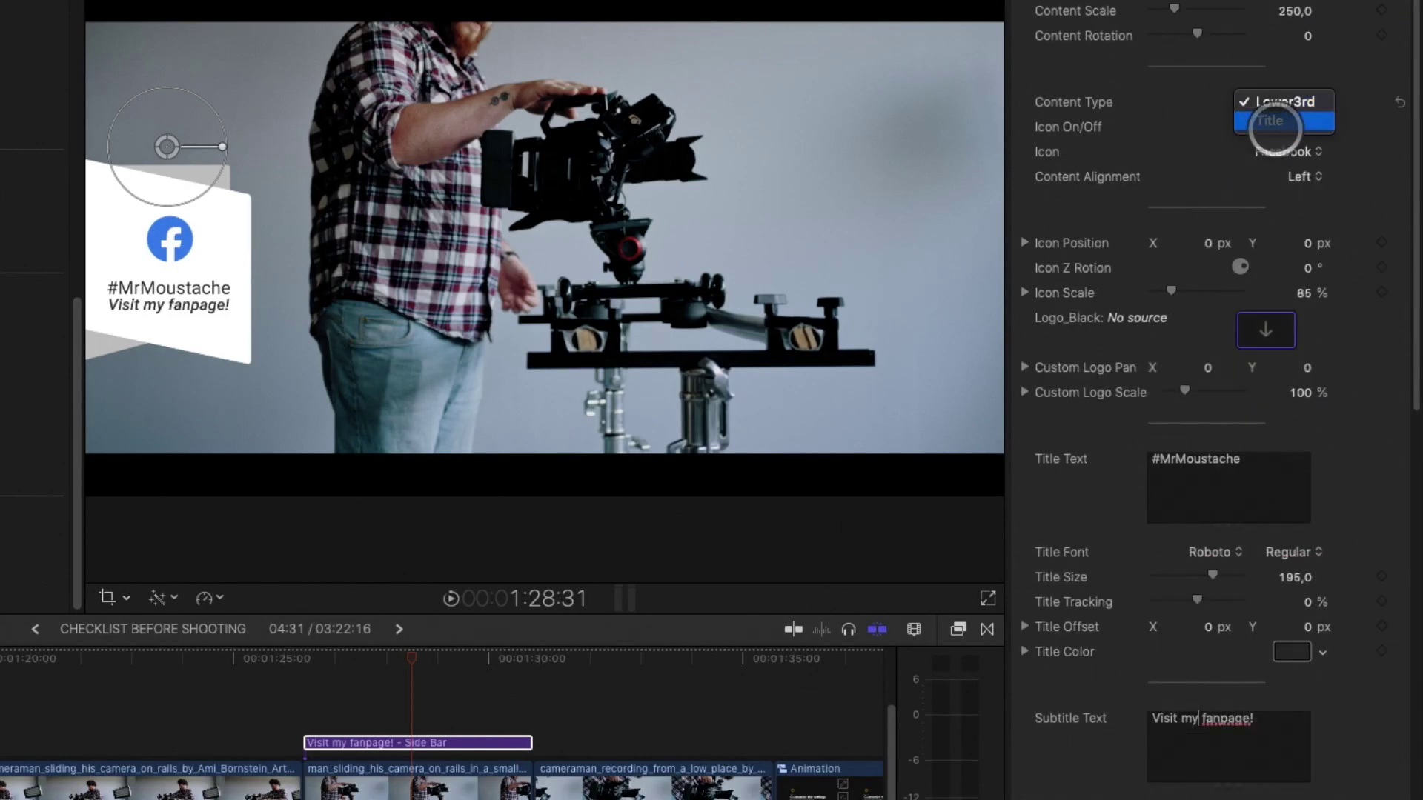
- Try the Title content type and several social media icons, including Patreon, on the Side Bar
click(1274, 126)
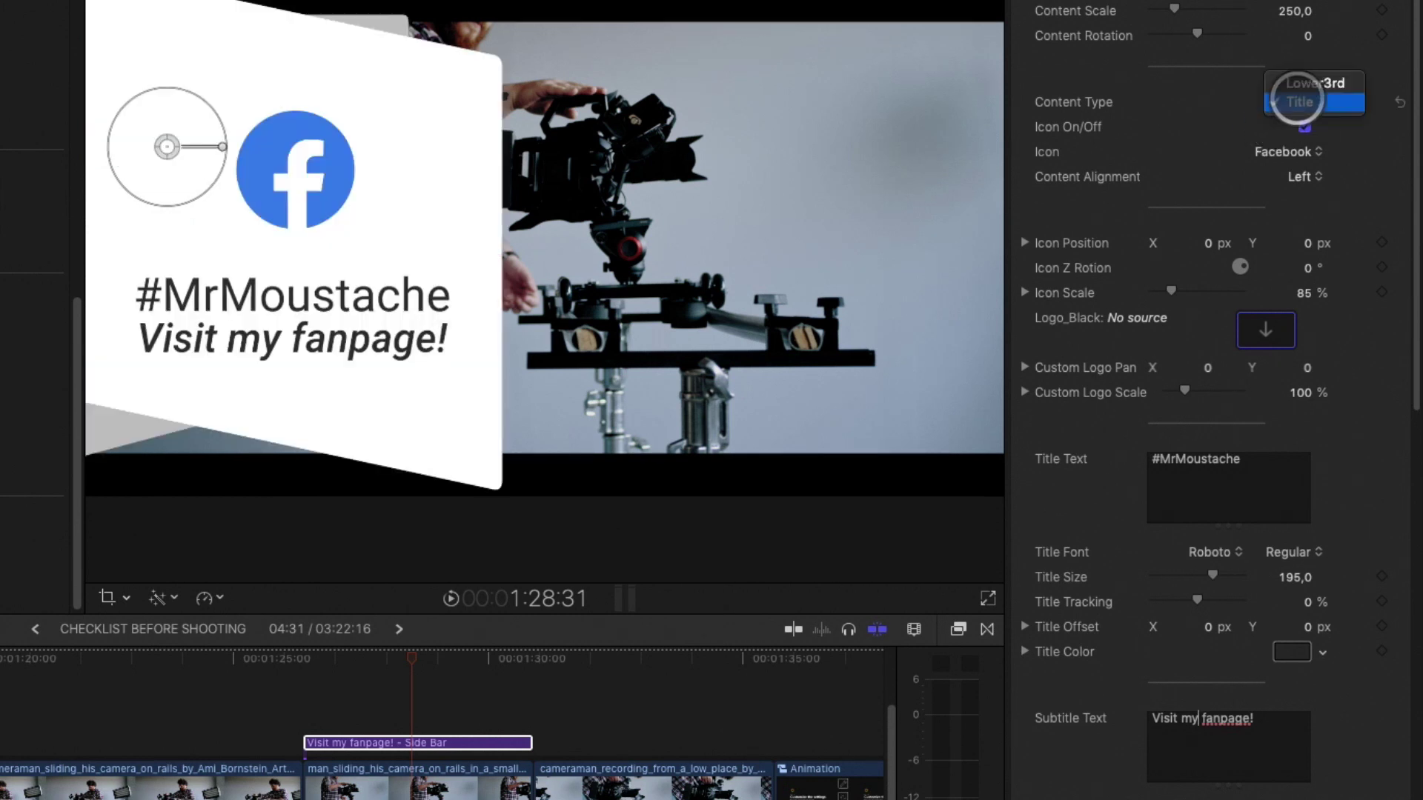
click(1297, 84)
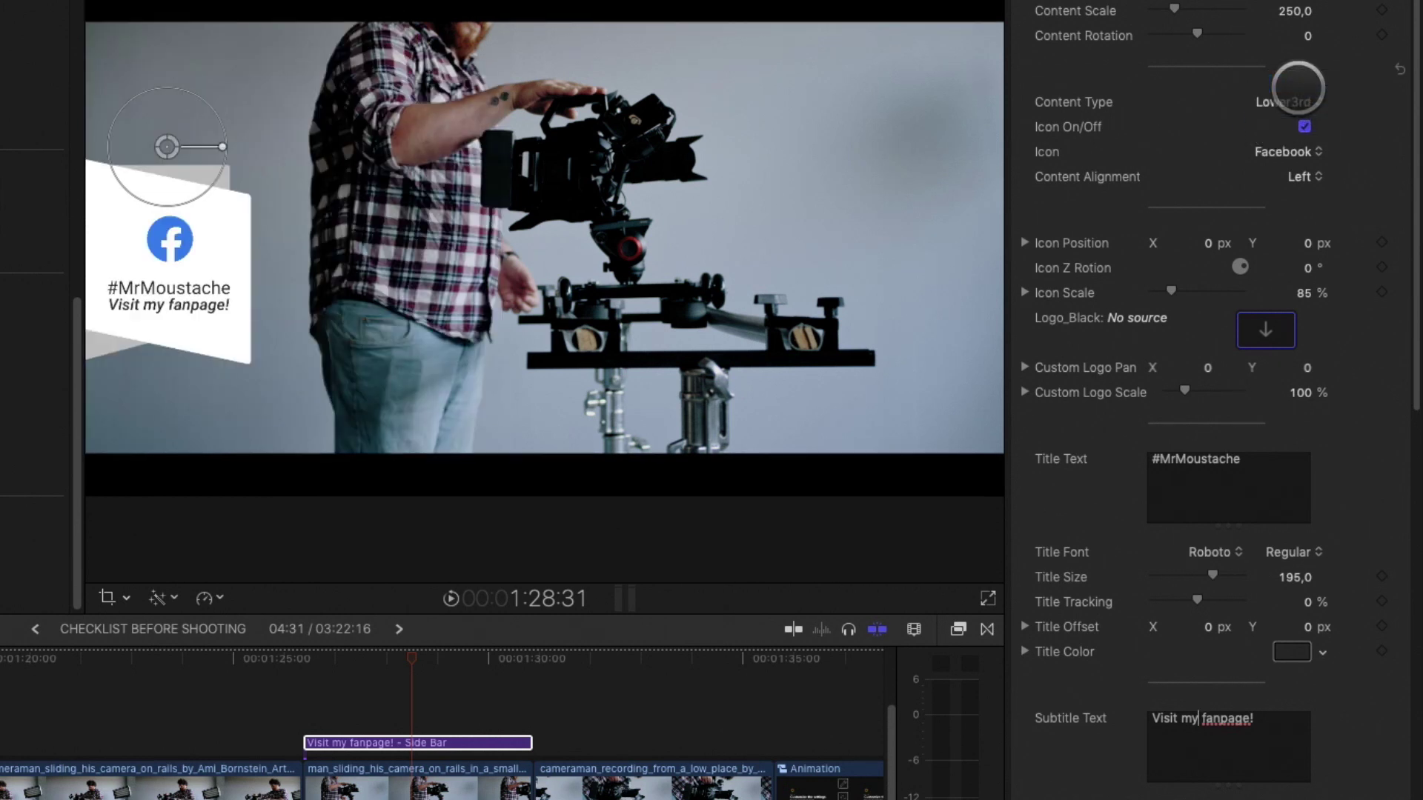
click(1273, 151)
click(1301, 96)
click(1286, 149)
click(1297, 115)
click(1287, 149)
click(1298, 265)
click(1298, 150)
click(1298, 95)
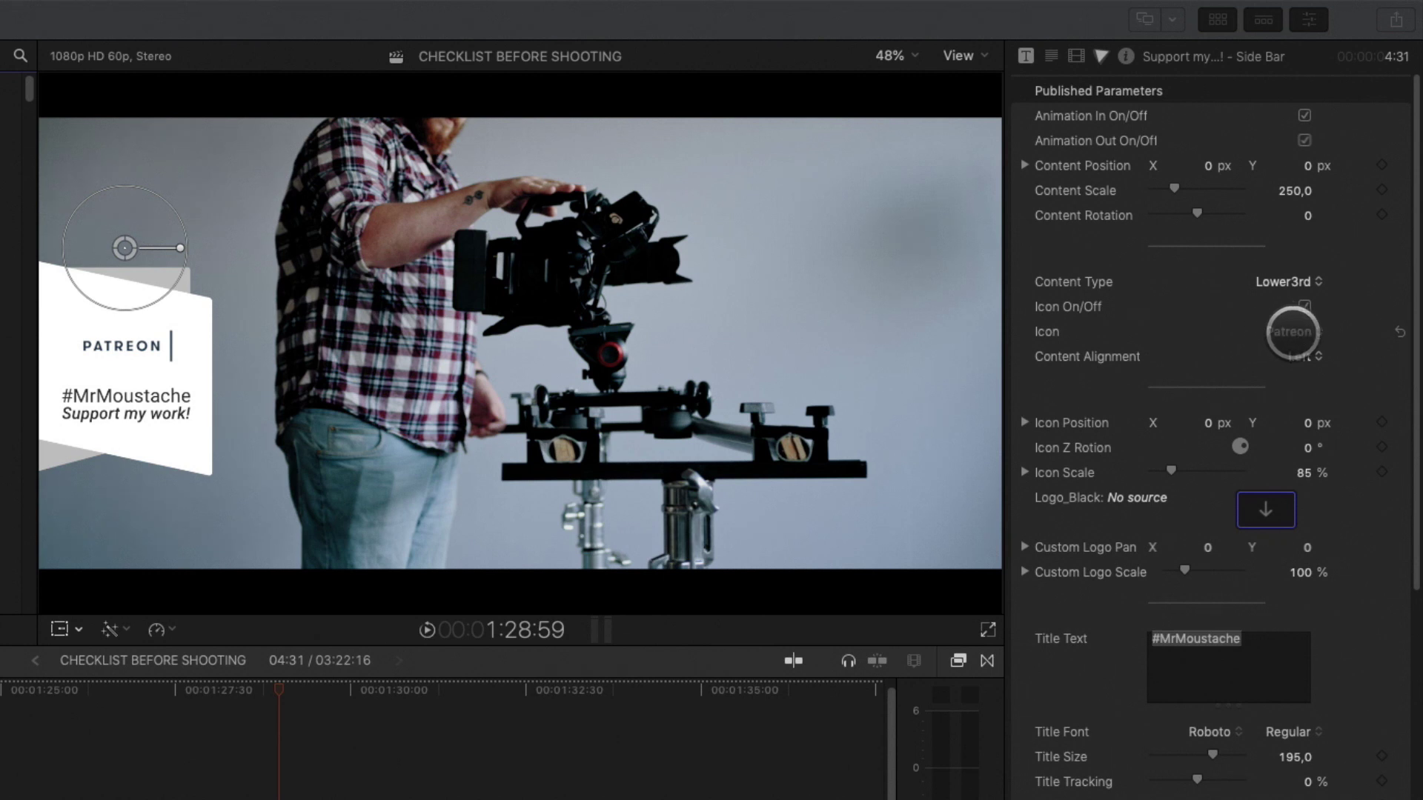
- Switch the Side Bar's icon to Custom Logo, using the linkedin image as its source at 62% scale
click(1292, 332)
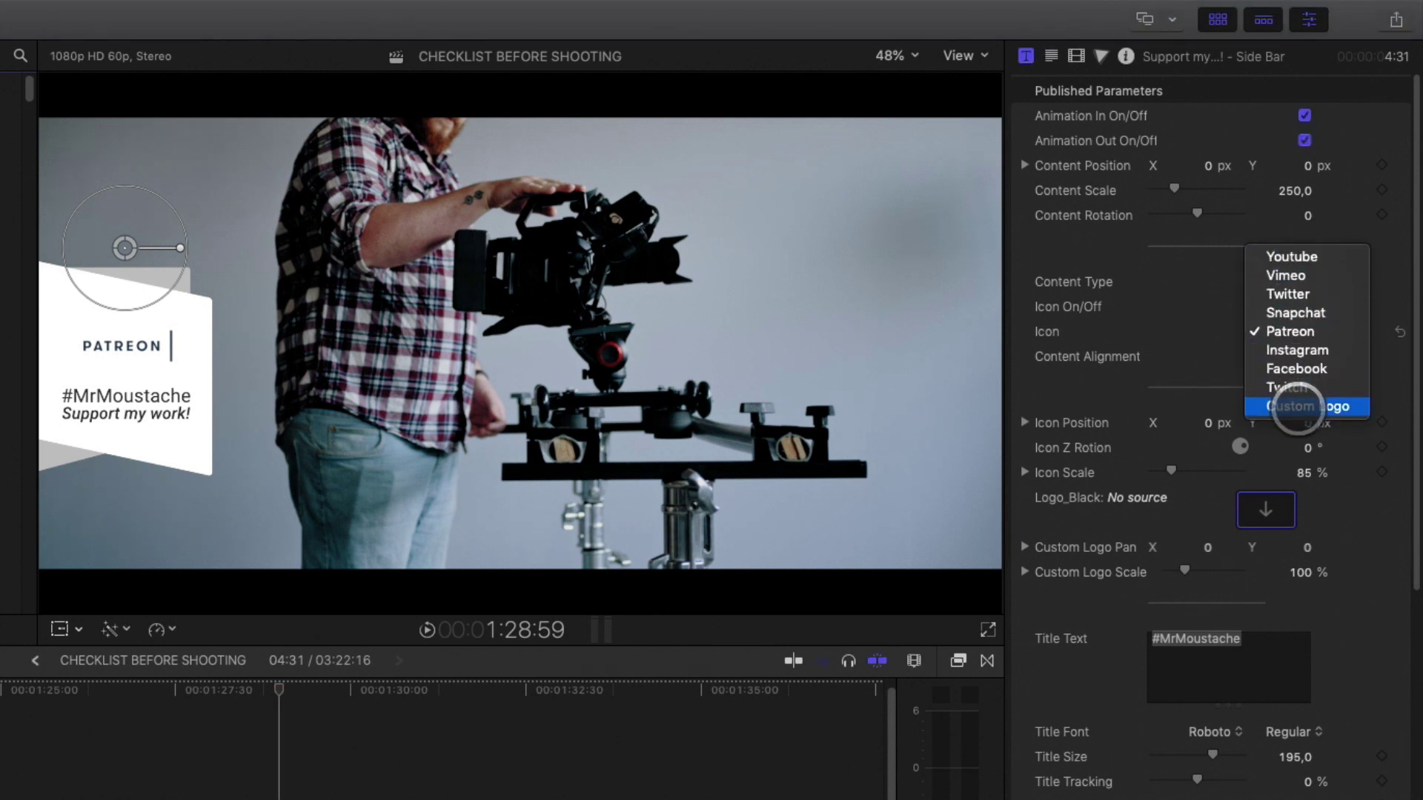
click(1297, 407)
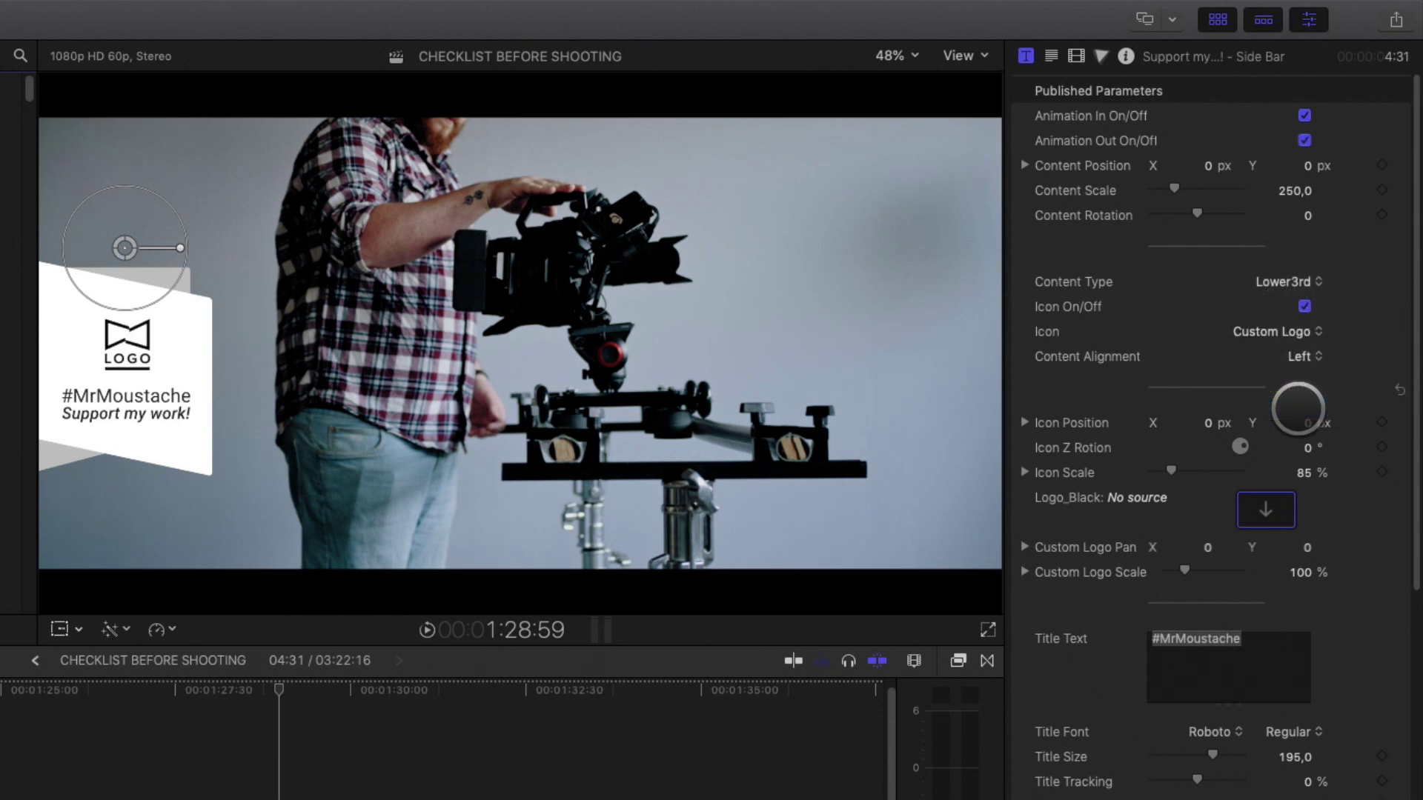
click(1266, 509)
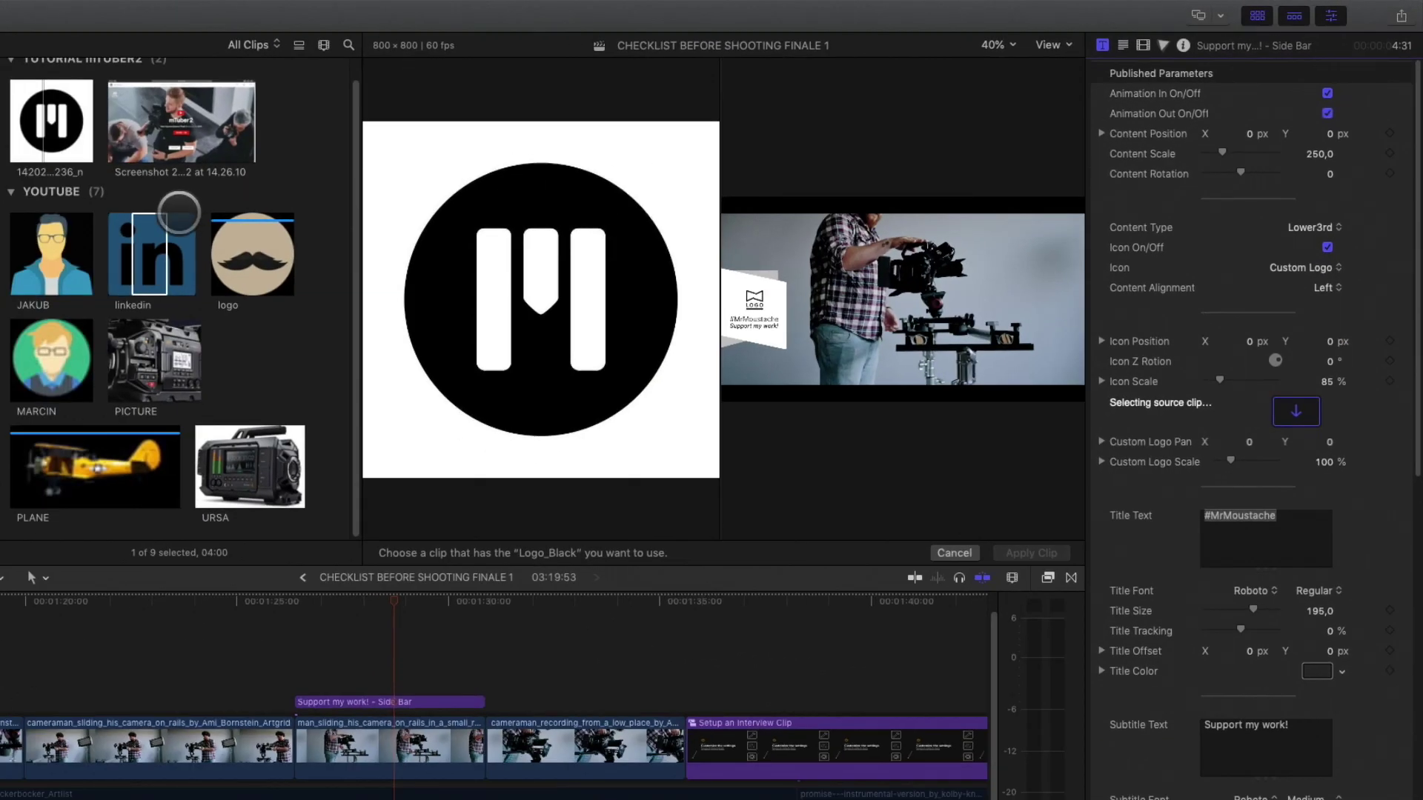
click(182, 215)
click(1038, 553)
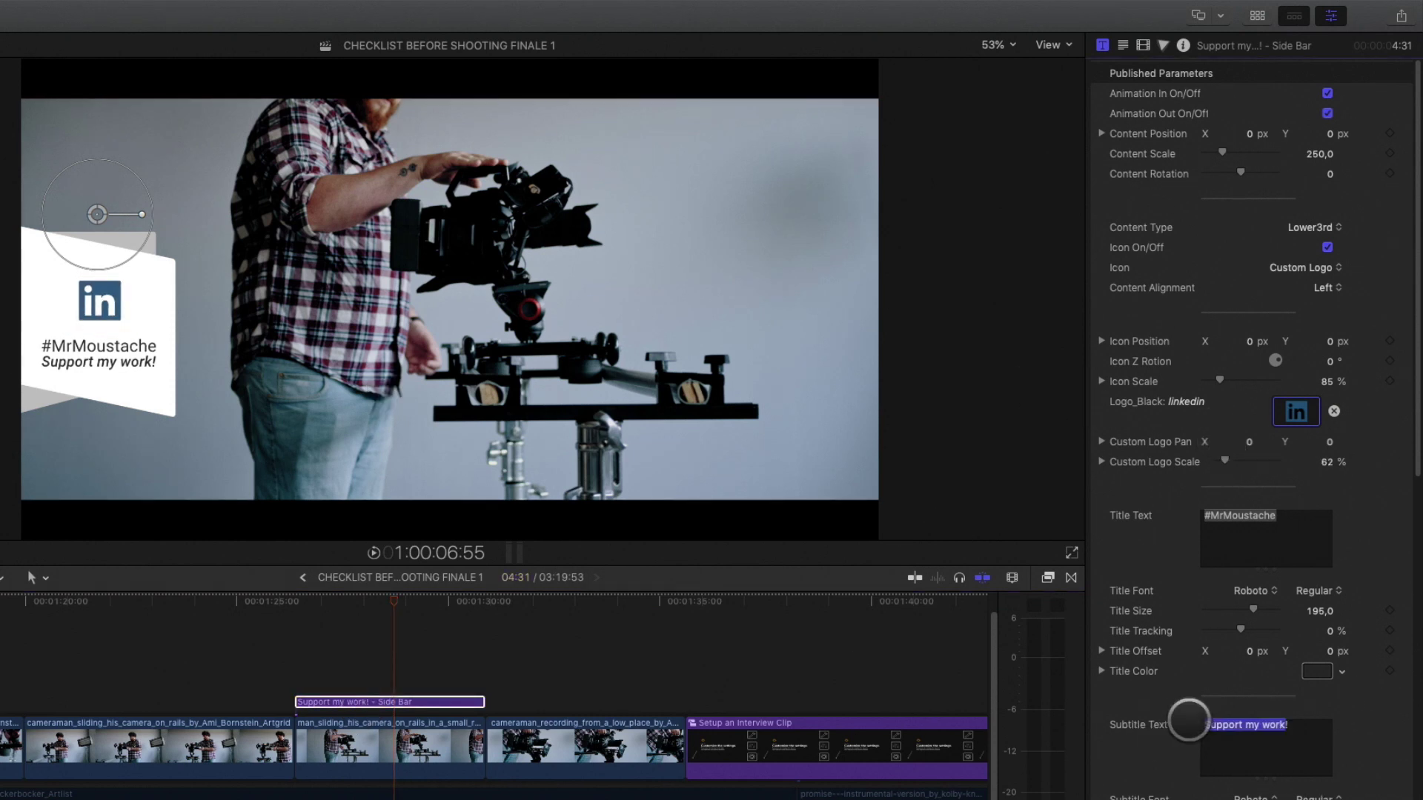
- Preview the Side Bar and scrub through the timeline to check the titles over the footage
click(293, 596)
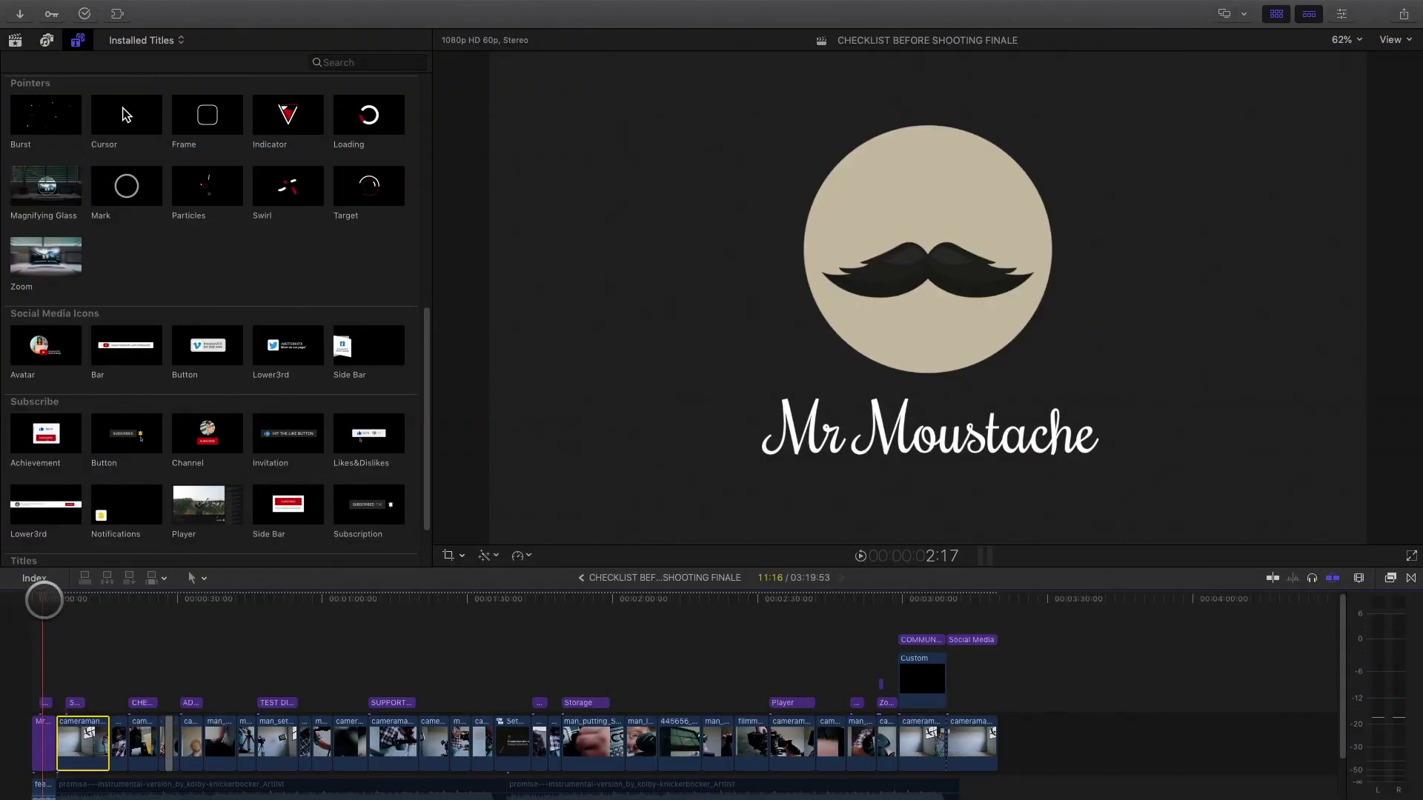
drag(44, 600, 283, 636)
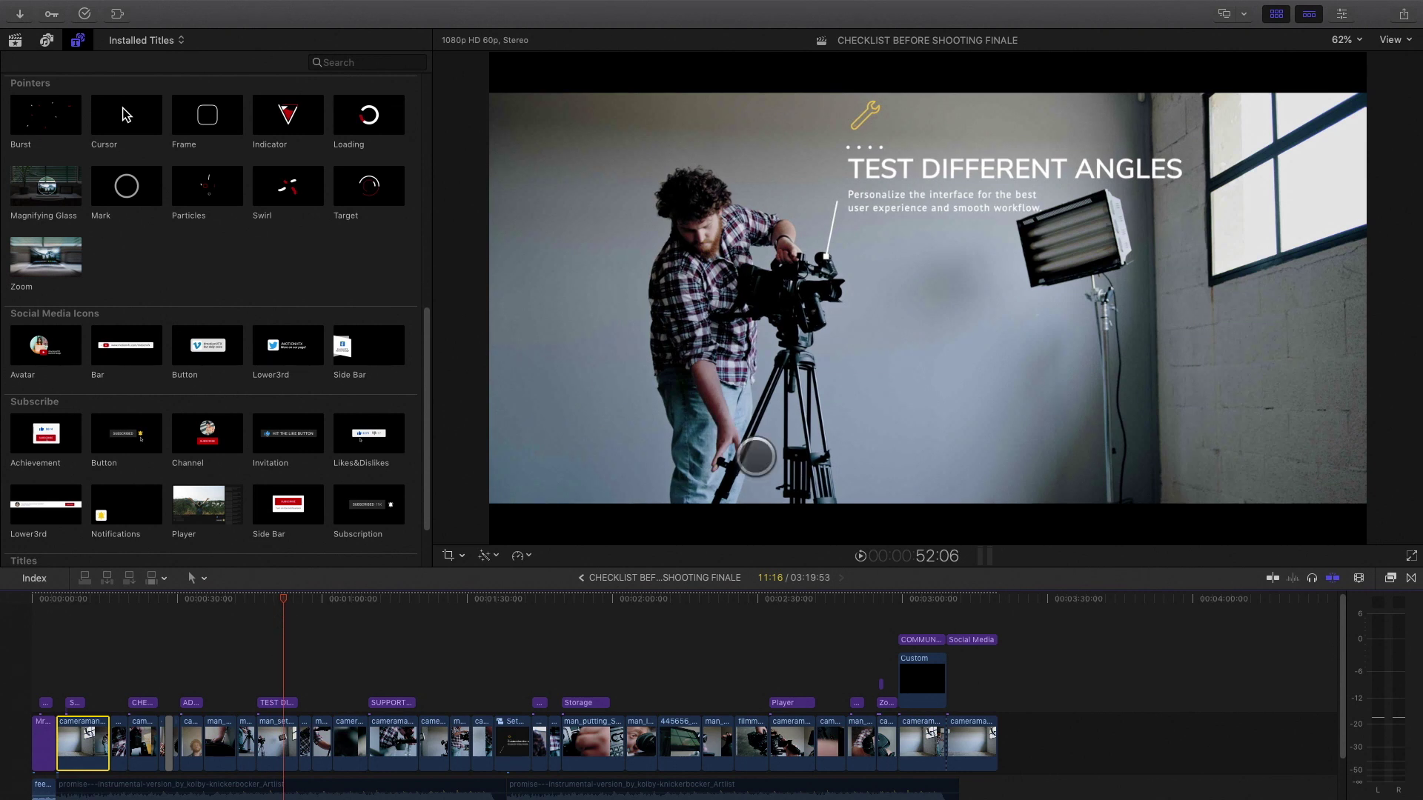
drag(332, 596, 477, 621)
- Add the Avatar title above the start of the first cameraman clip and open its parameters with the playhead at 11:07
drag(45, 346, 58, 643)
click(85, 599)
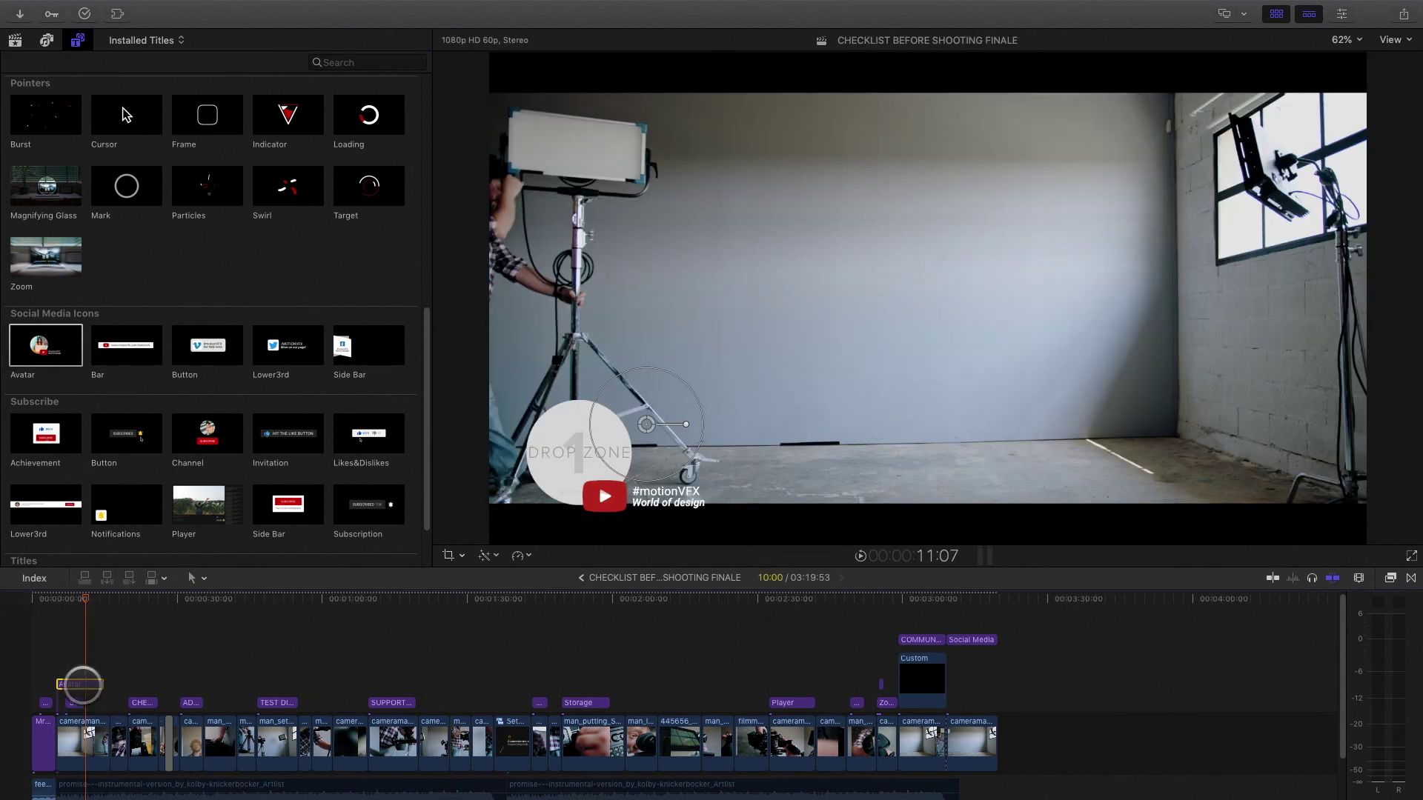
click(1342, 13)
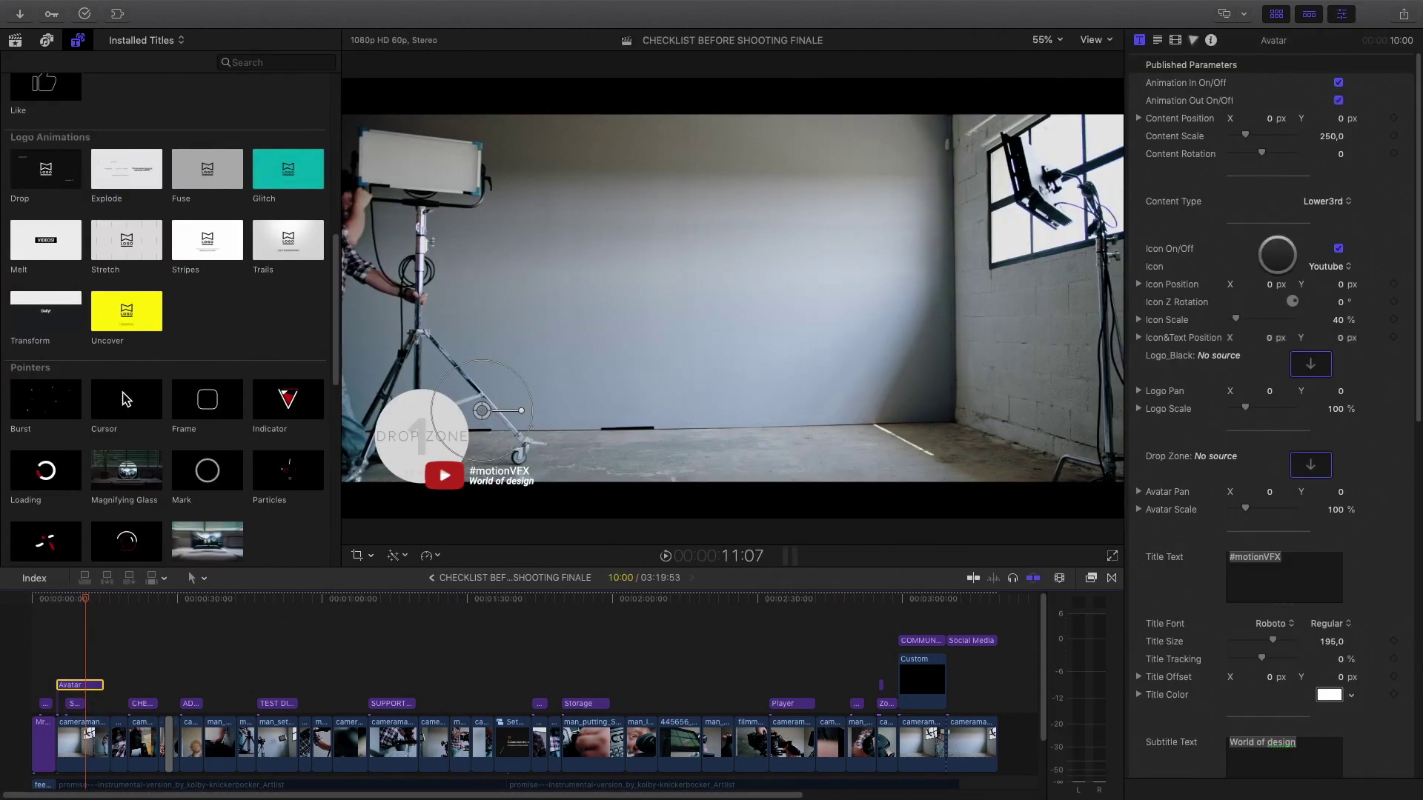
- Fill the Avatar title's drop zone with the logo still and set the avatar scale to 32%
click(1310, 465)
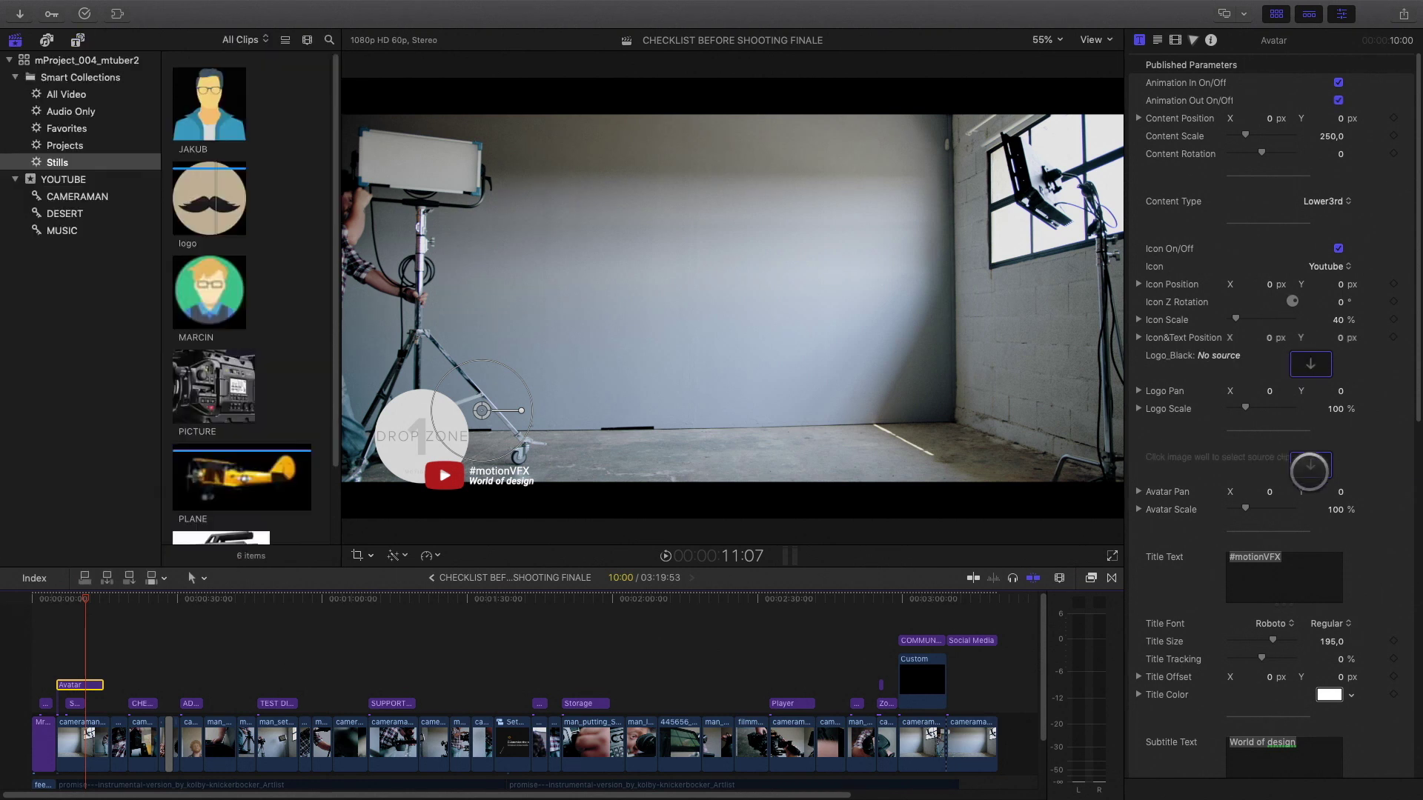
click(1064, 555)
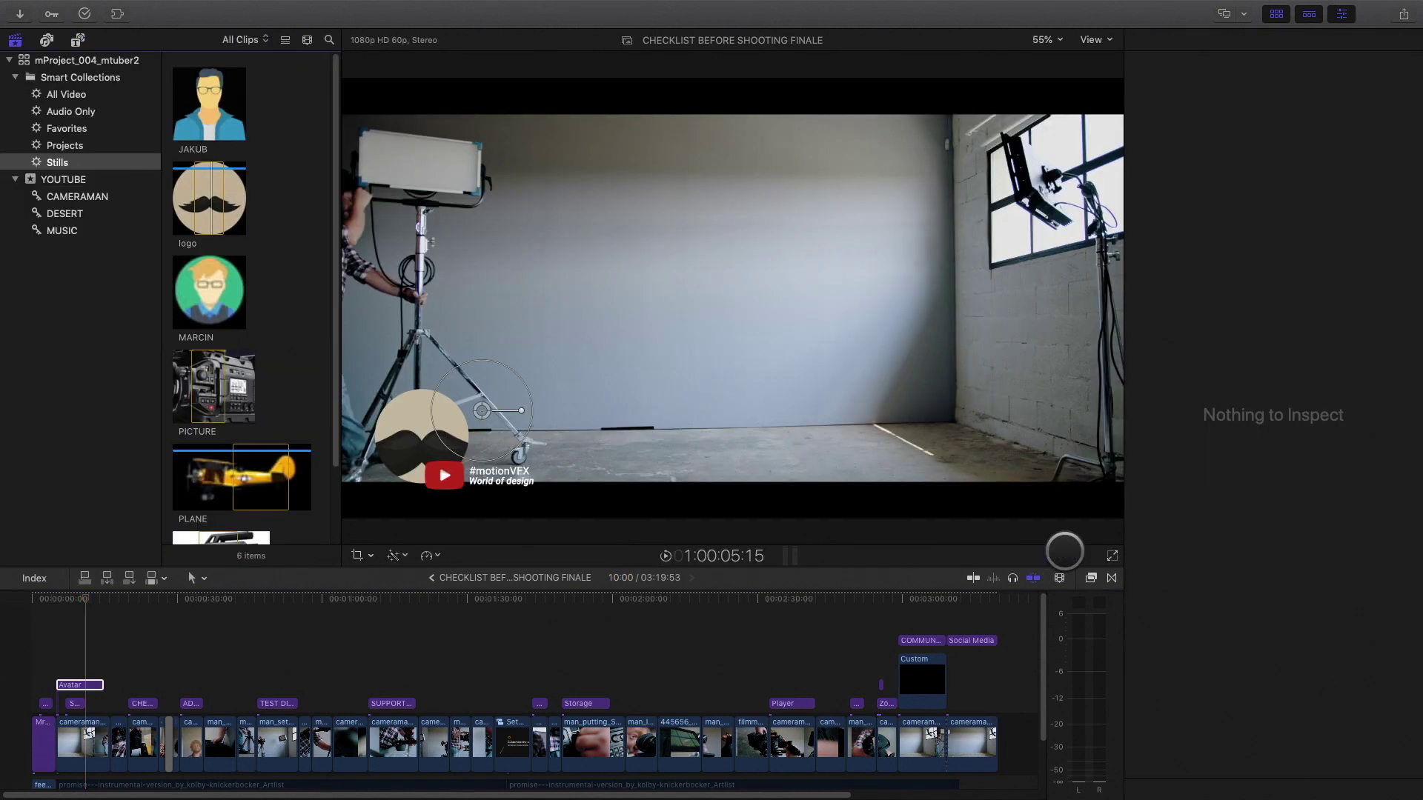
click(77, 684)
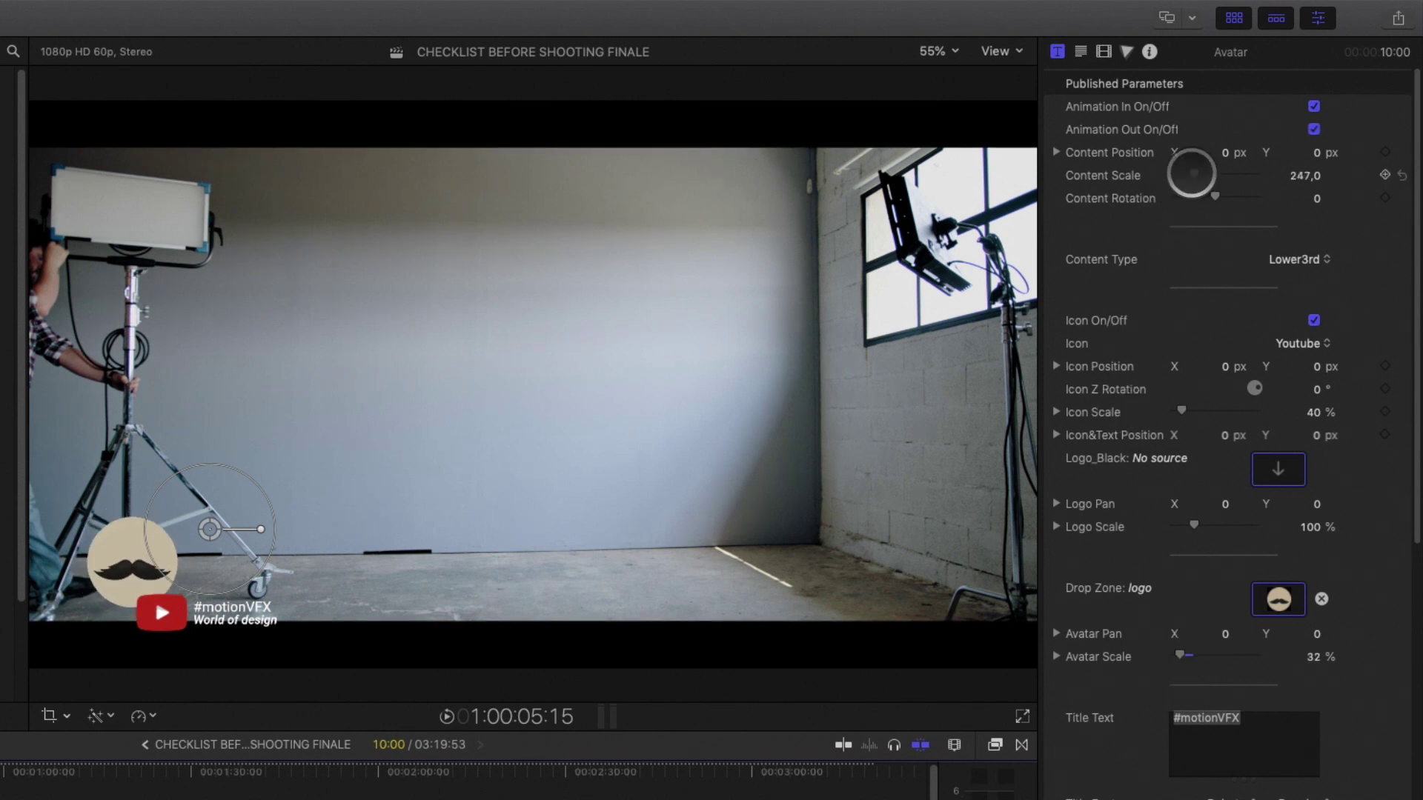
- Reduce the Avatar title's content scale to 215,3 and move it to the lower-right corner of the frame
drag(1194, 173, 1189, 172)
drag(209, 529, 966, 558)
- Set the Avatar's title text to "#MrMoustache" and its subtitle to "Shooting Videos"
drag(1243, 717, 1194, 718)
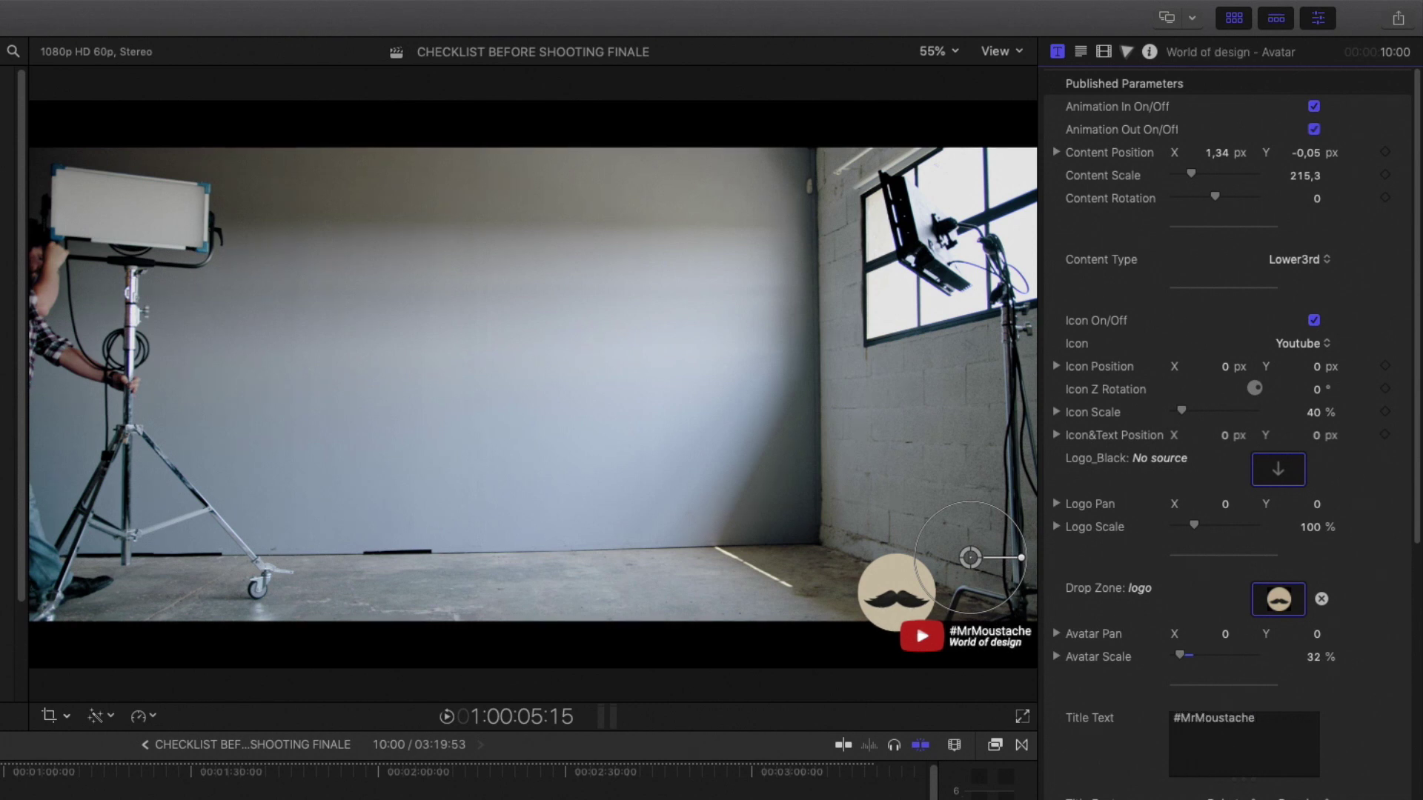
key(Tab)
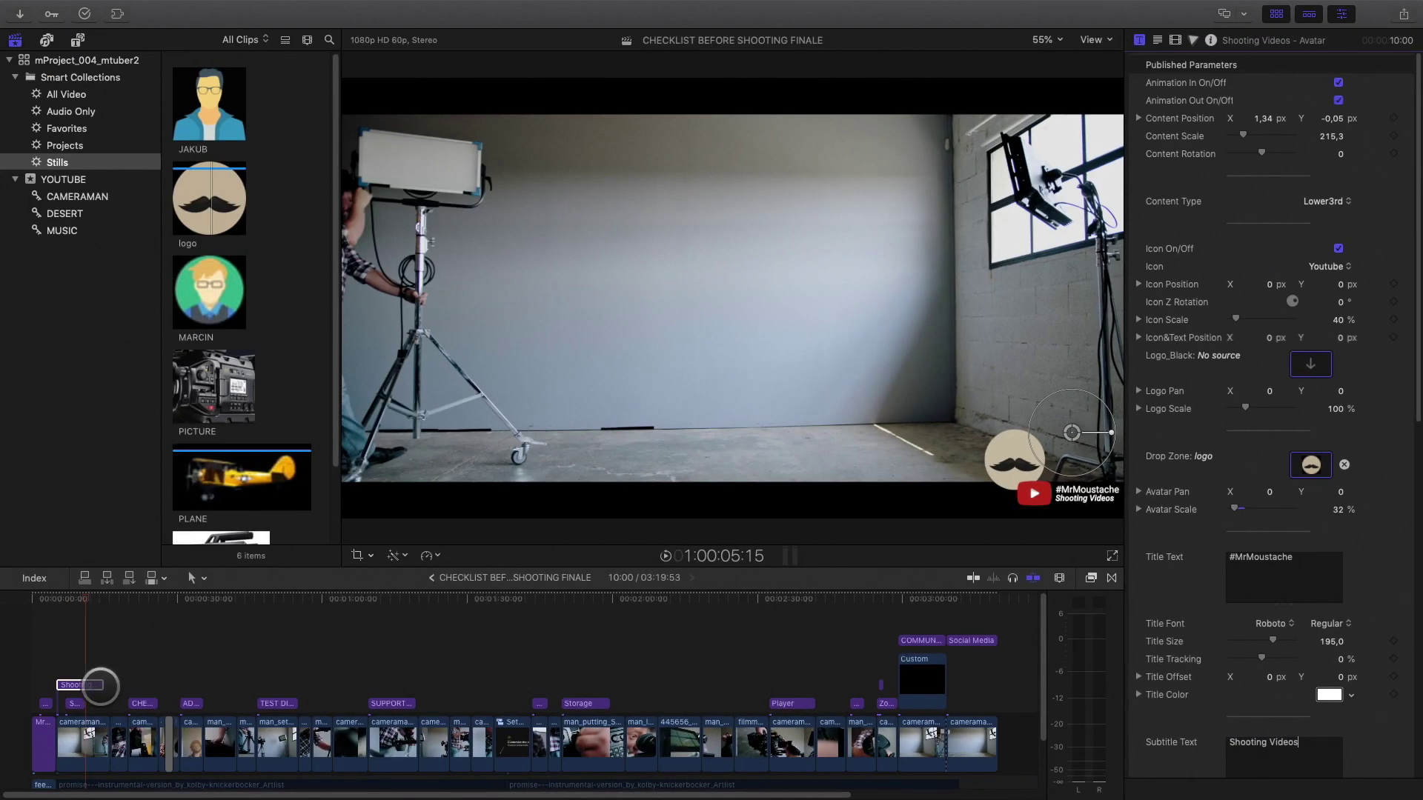
- Extend the Shooting Videos - Avatar title so it runs to the end of the last cameraman clip
drag(0, 594, 868, 594)
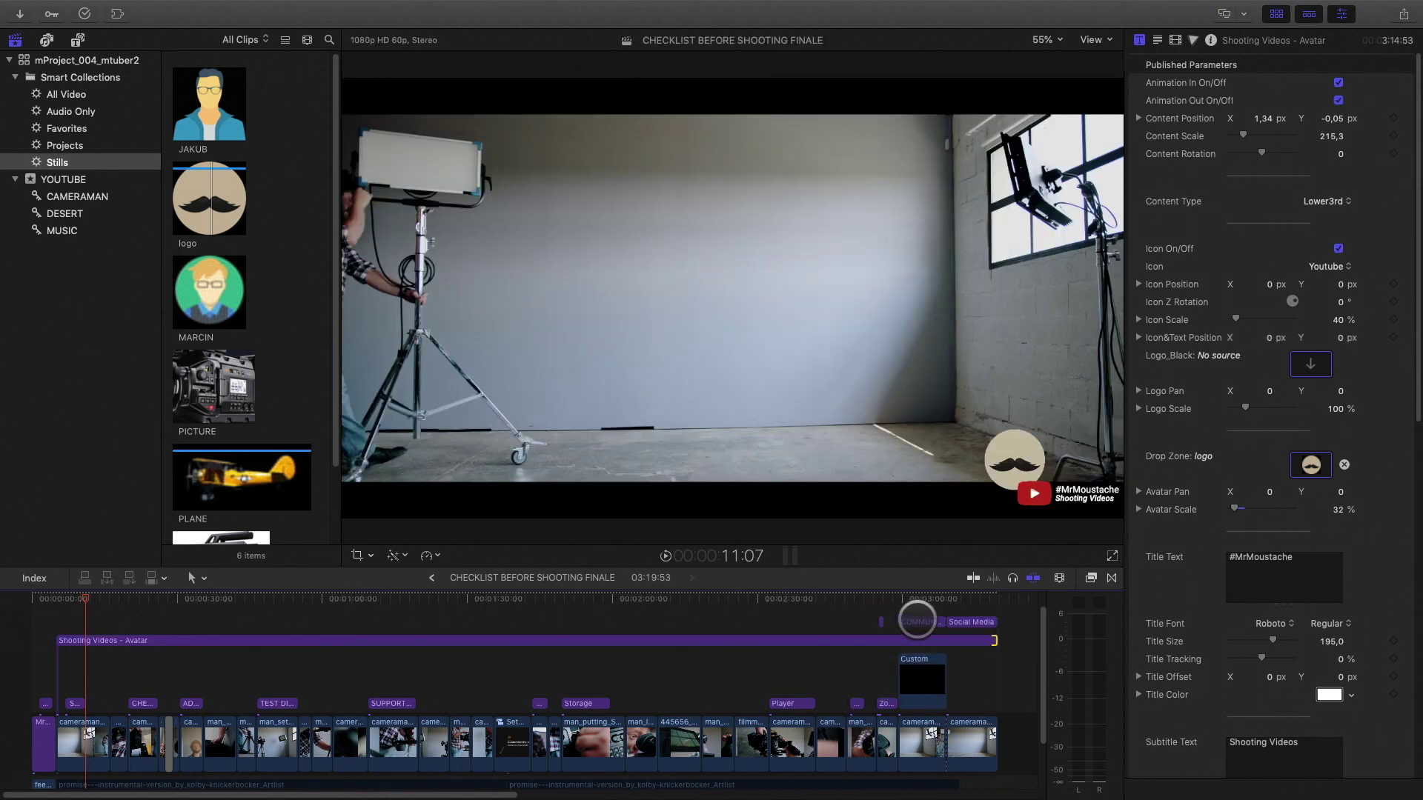
click(976, 602)
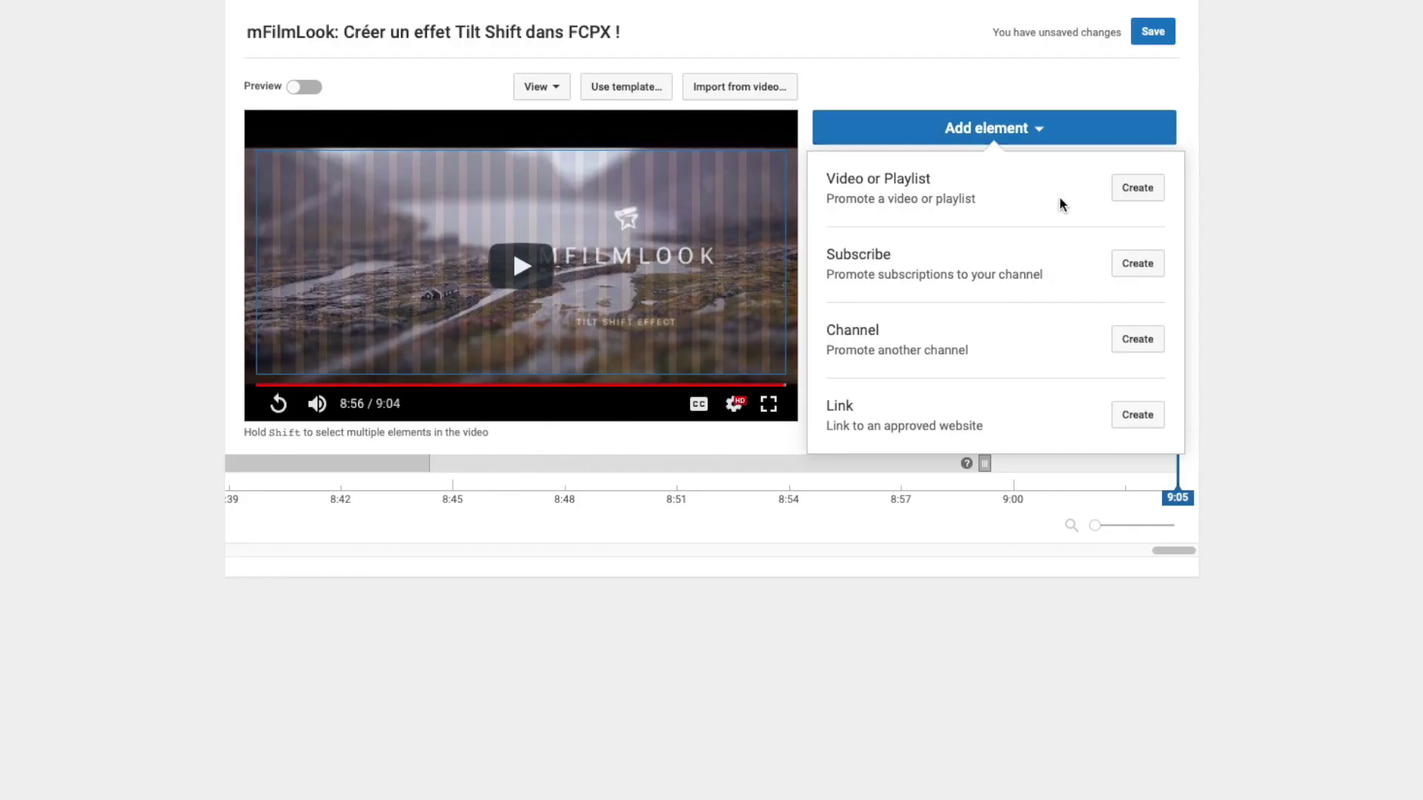
- In the YouTube end screen editor, add a video element for the chosen video "Teaser: mFilmLook et l'effet Tilt-Shift"
click(1135, 189)
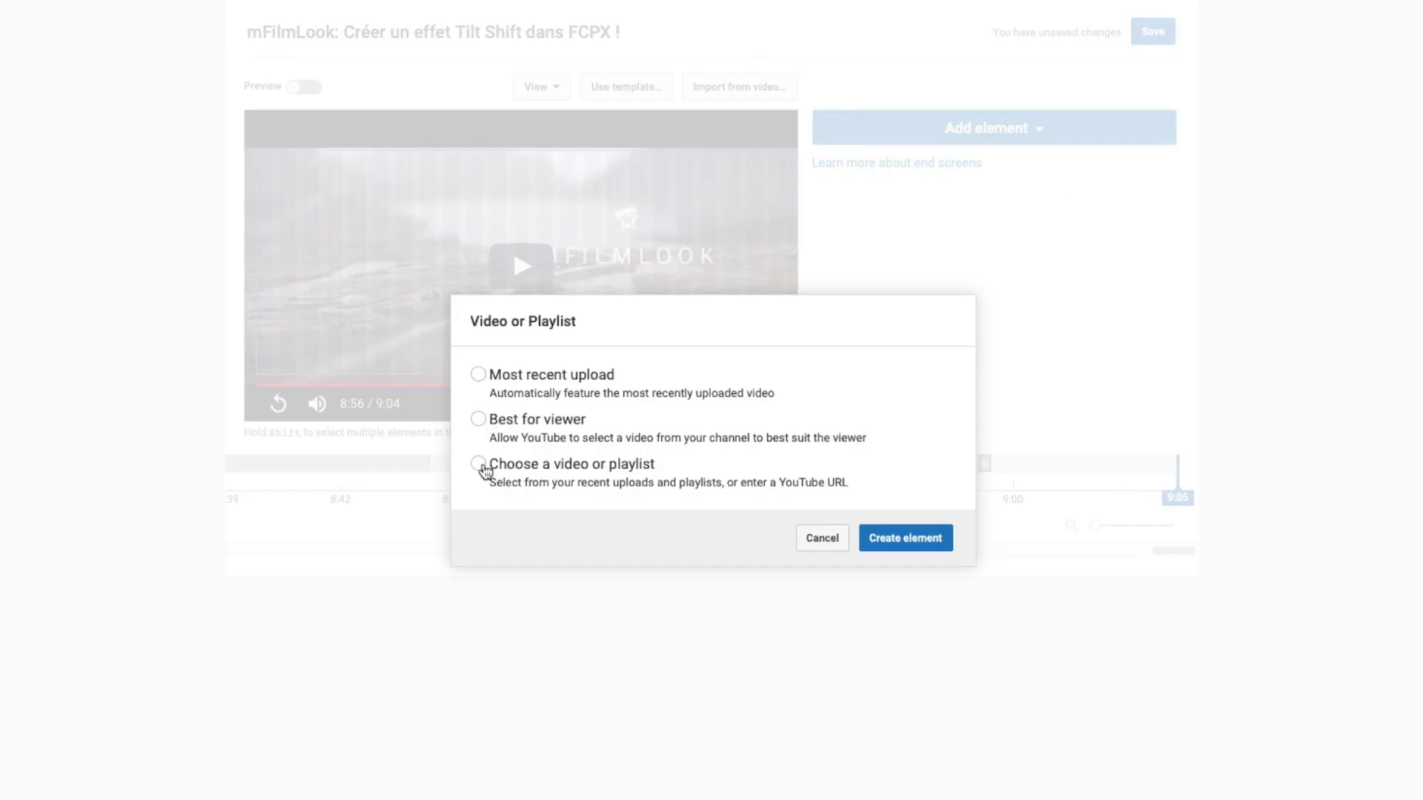
click(478, 466)
click(892, 682)
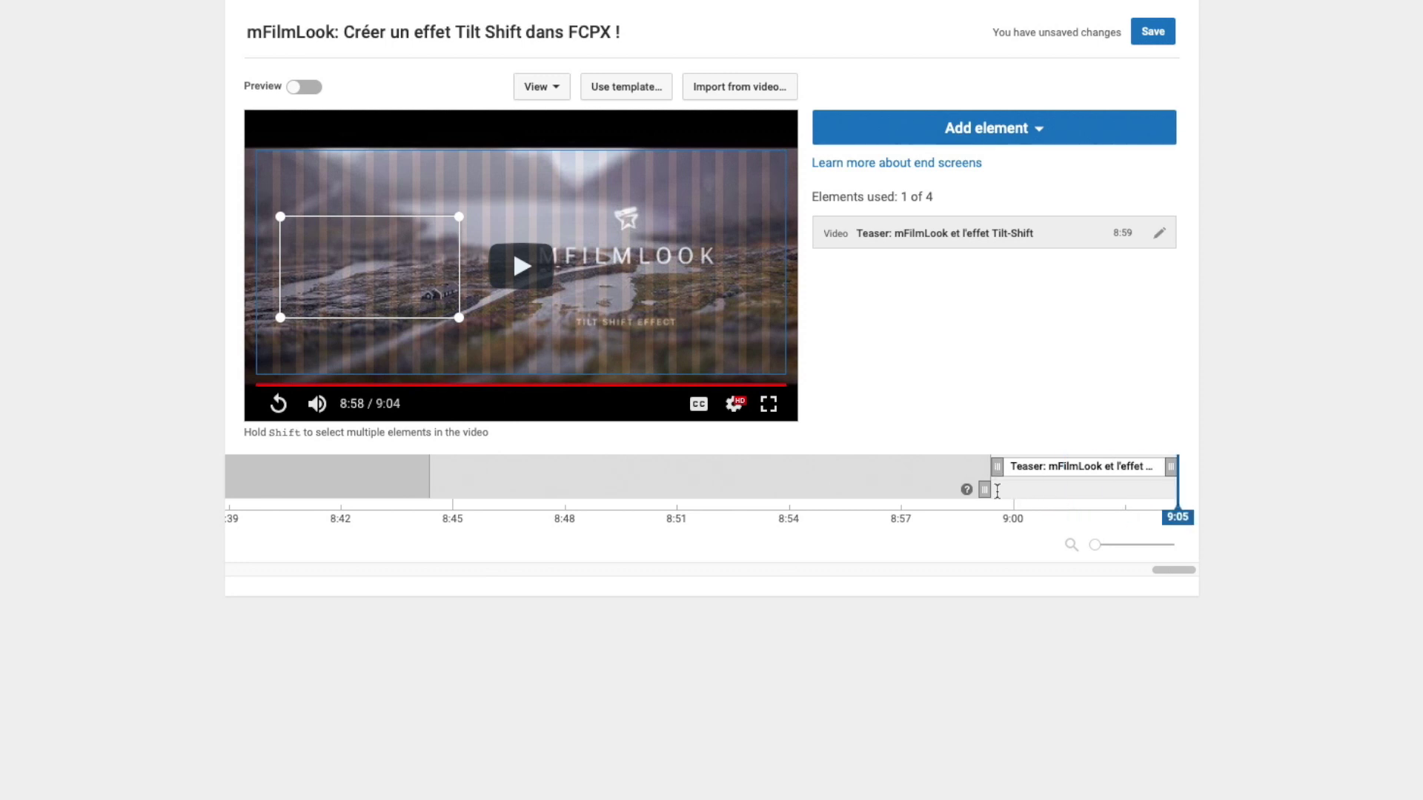
- Make the end screen start earlier and move the teaser video element to begin at 8:58
drag(984, 489, 924, 489)
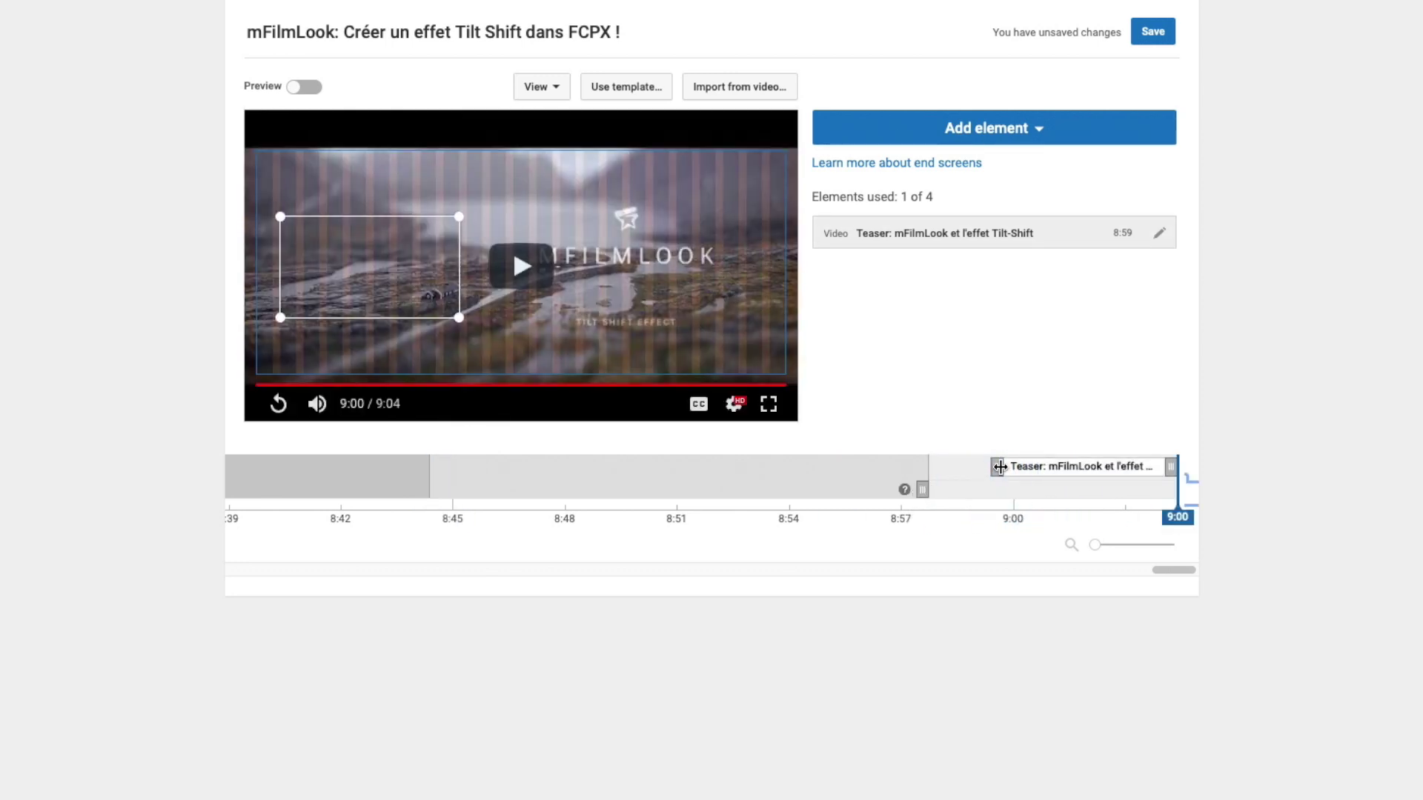
click(1092, 473)
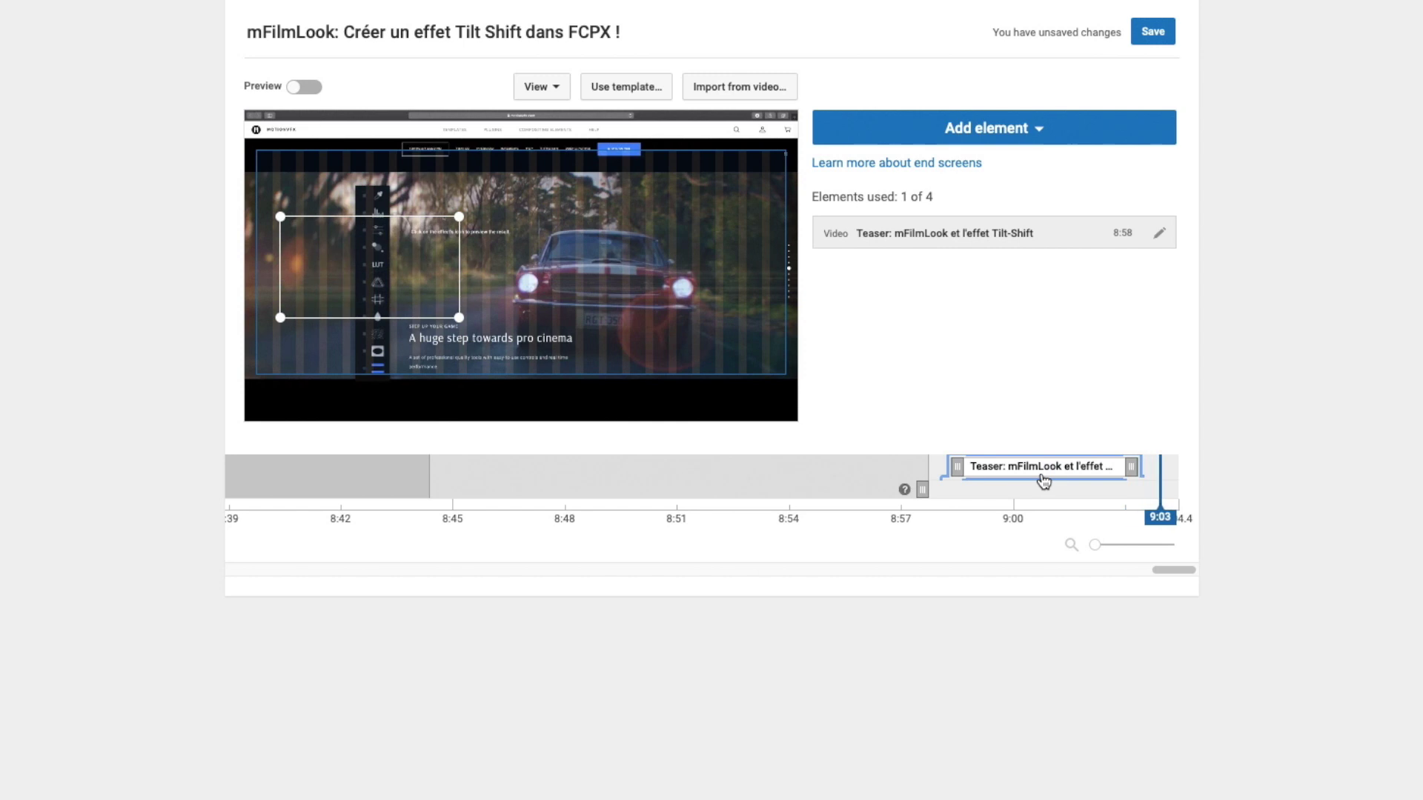
click(984, 131)
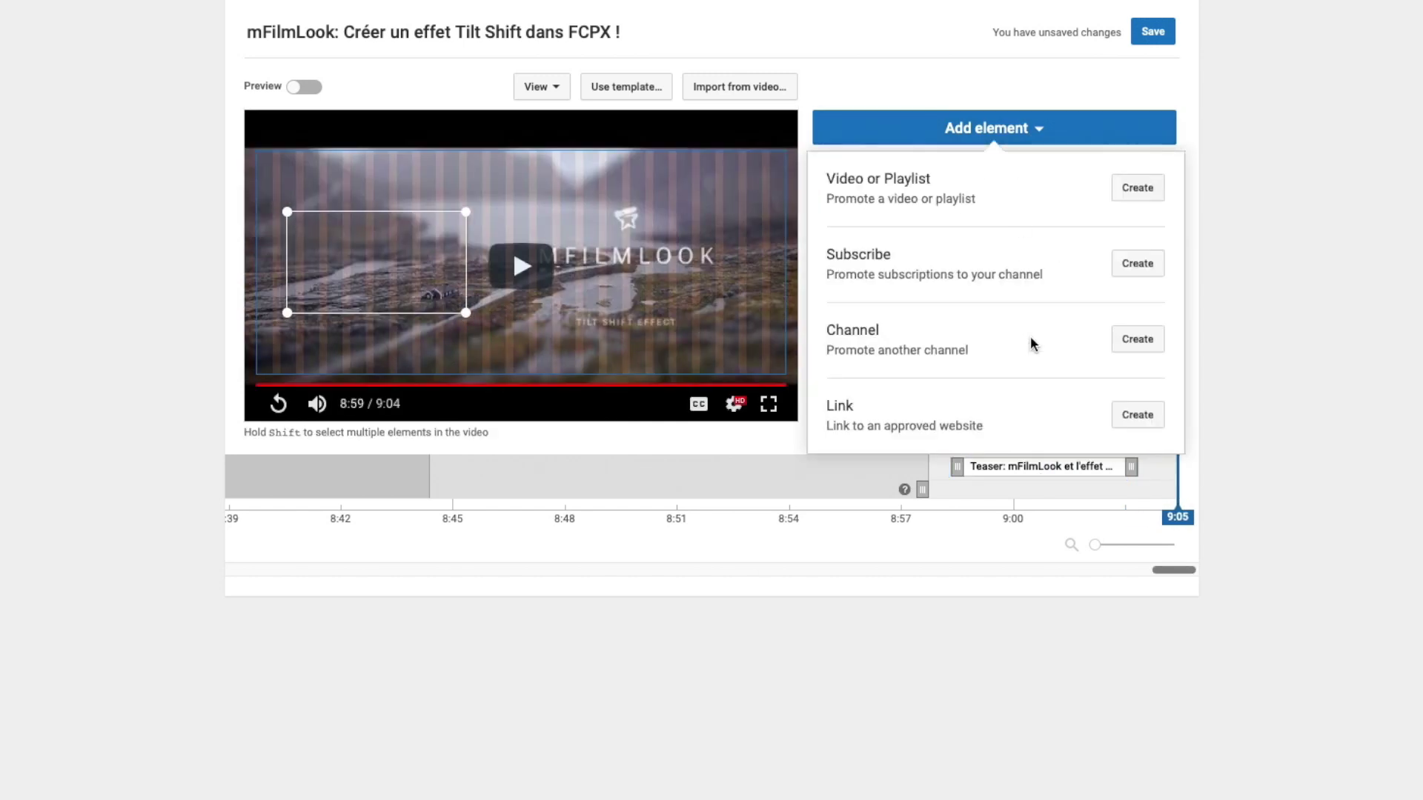
click(1037, 138)
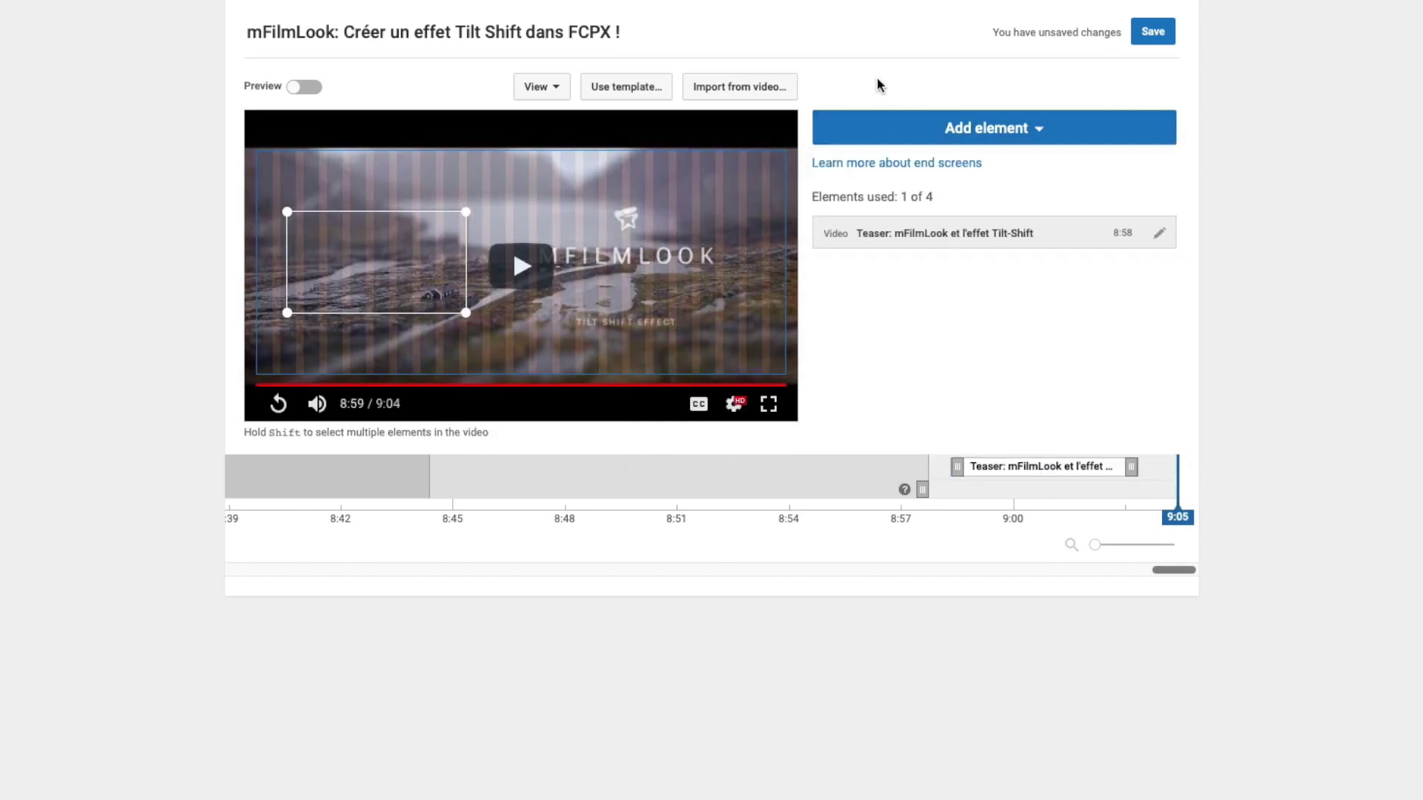
click(425, 478)
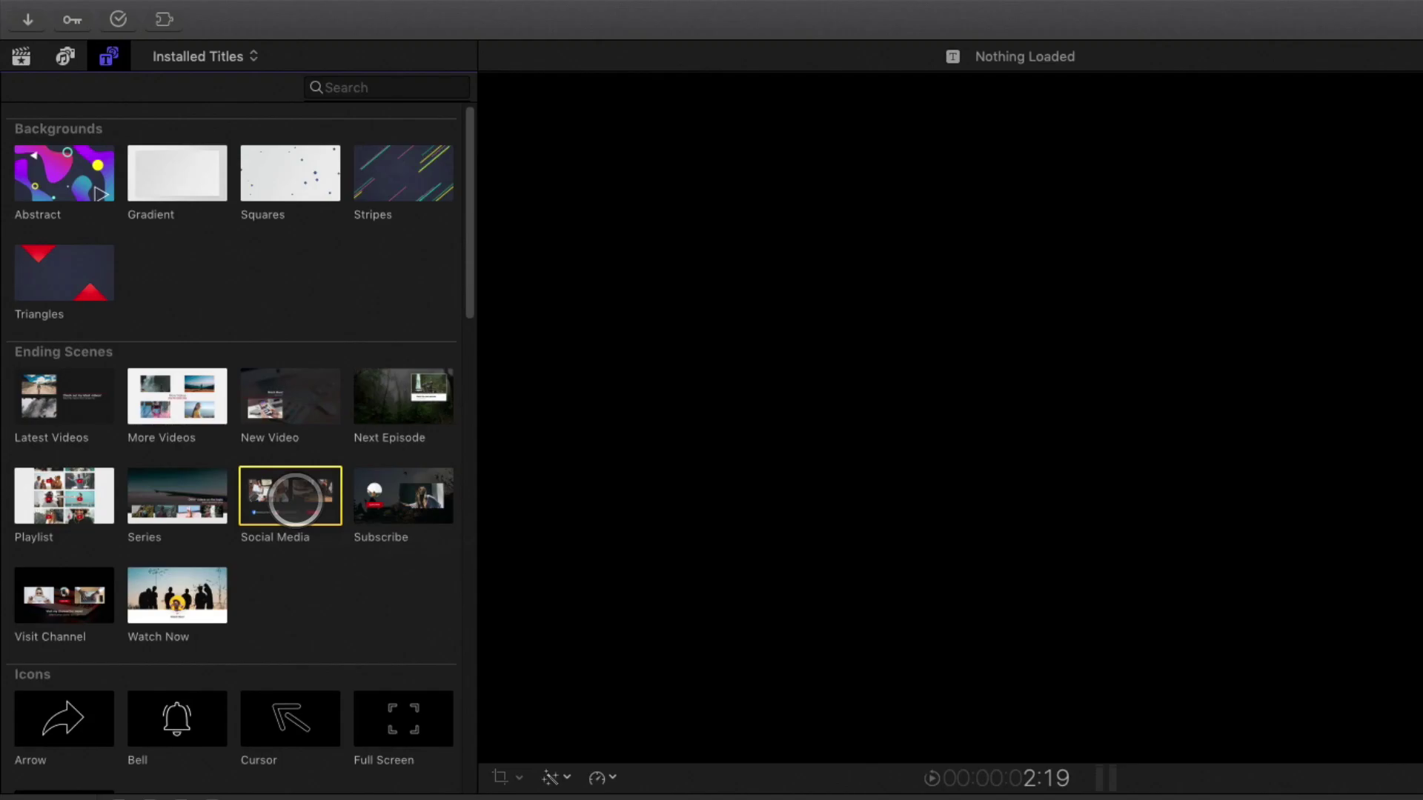
- In Final Cut Pro, add the Social Media ending scene above the last cameraman clip and open its parameters with the playhead at 3:13:53
drag(274, 486, 995, 741)
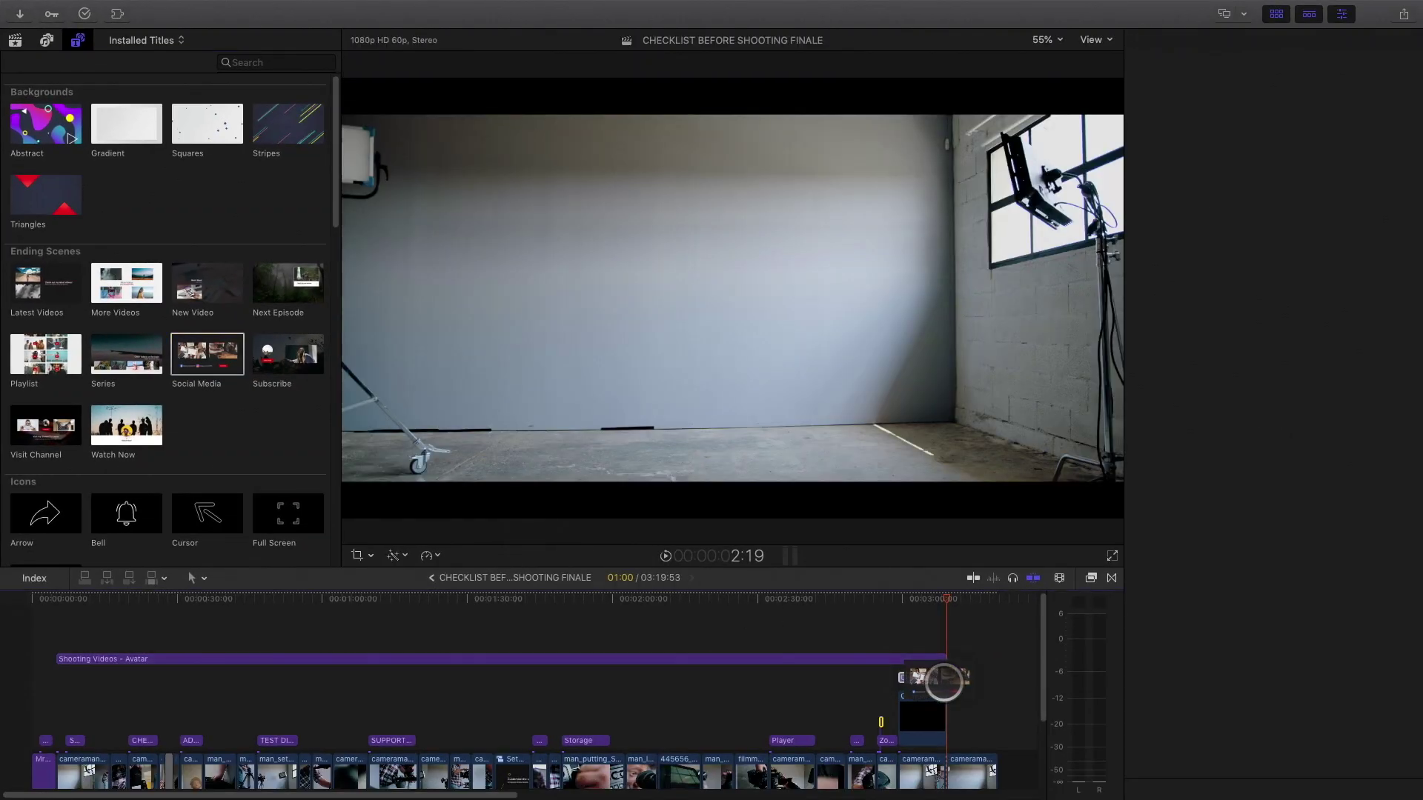
drag(959, 599, 970, 599)
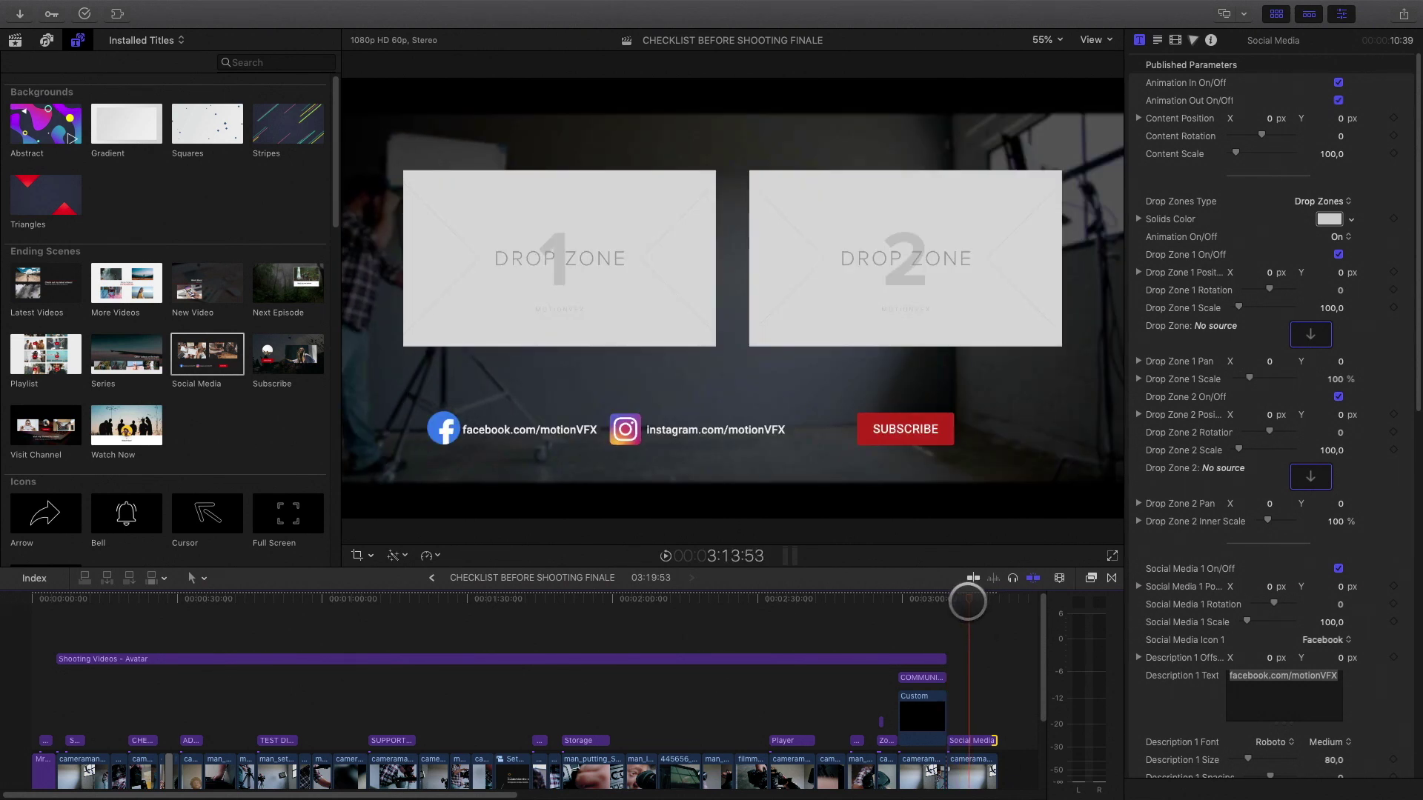
click(975, 736)
- Set the social descriptions to "facebook.com/MrMoustache" and "instagram.com/MrMoustache", and space out the Instagram link and Subscribe button to the right
scroll(1211, 529, down, 5)
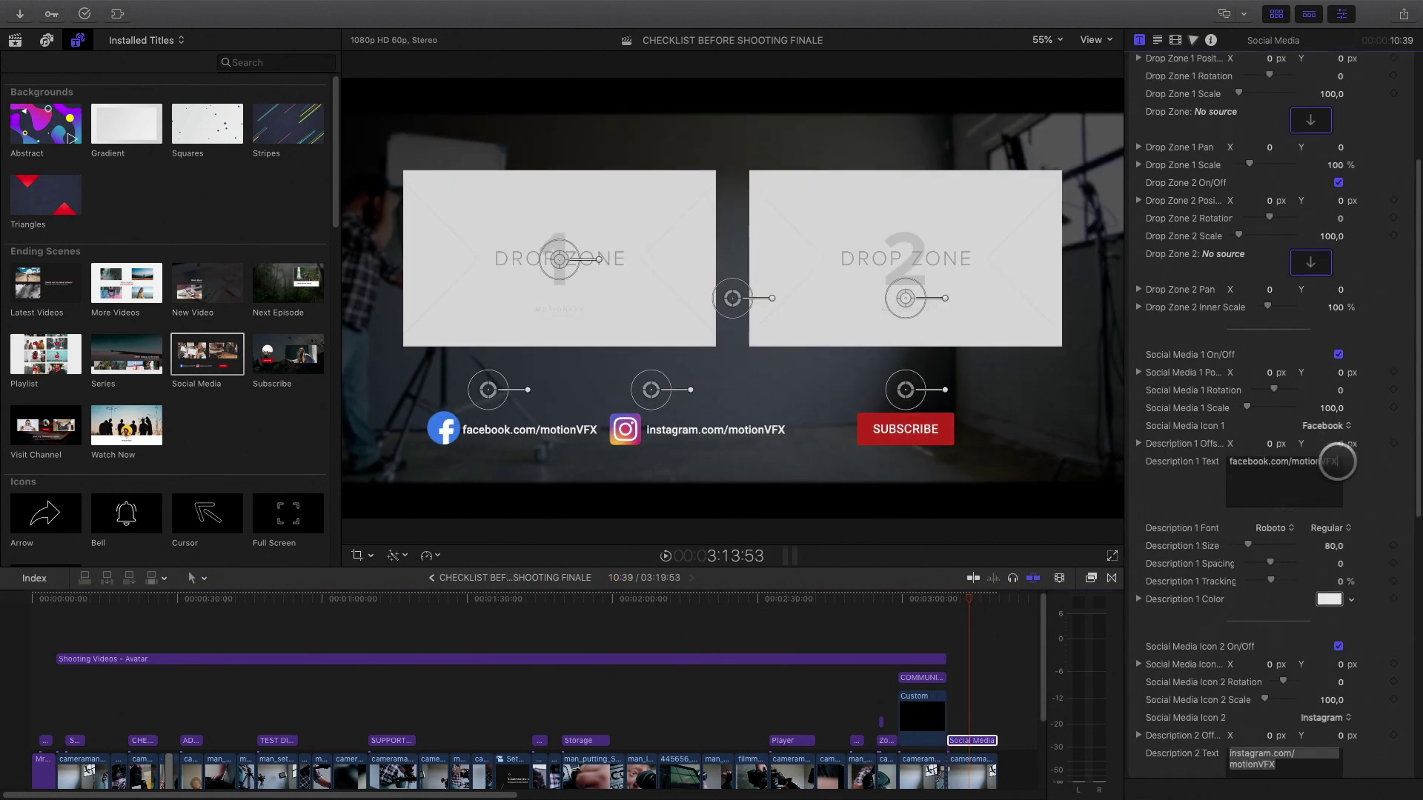
drag(1338, 462, 1294, 462)
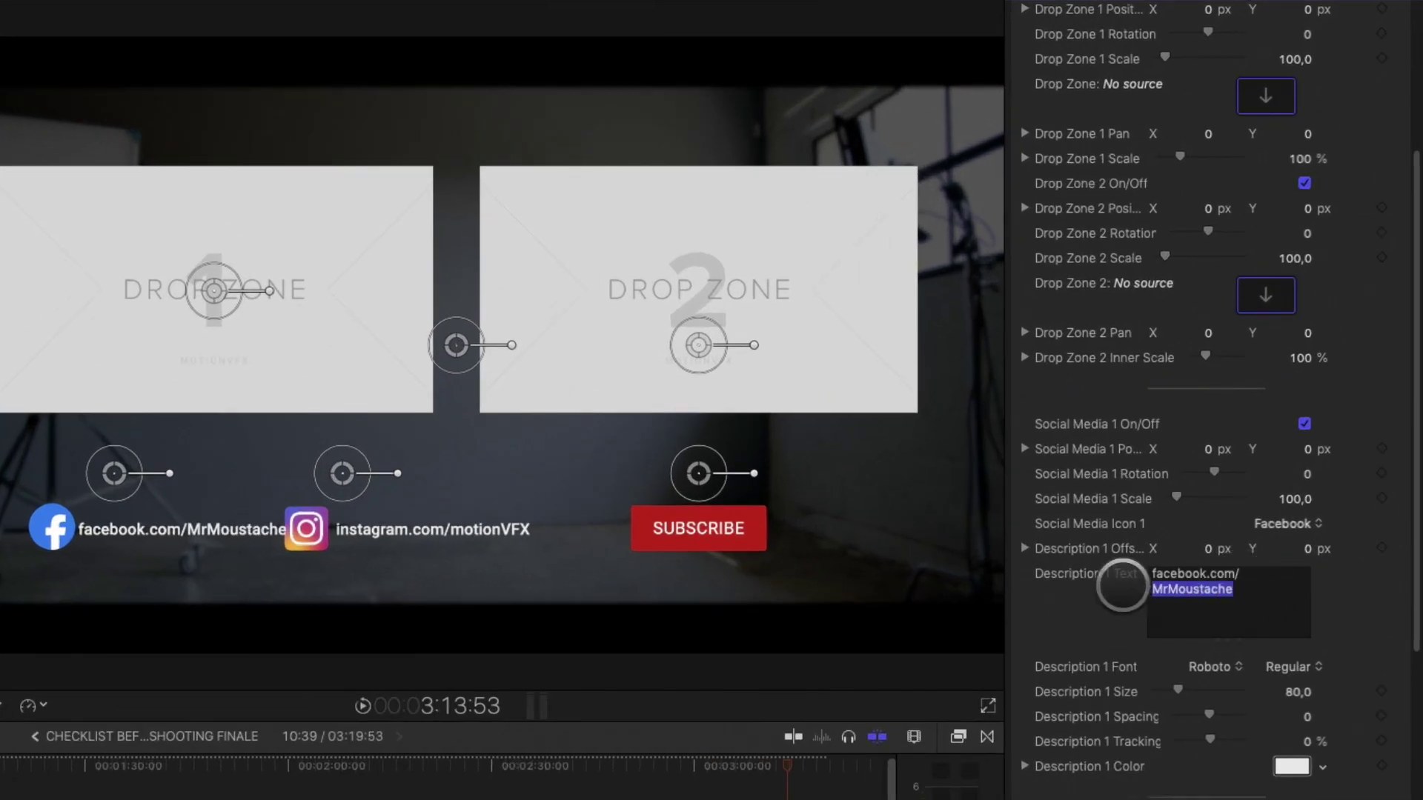
scroll(1122, 586, down, 2)
click(1219, 671)
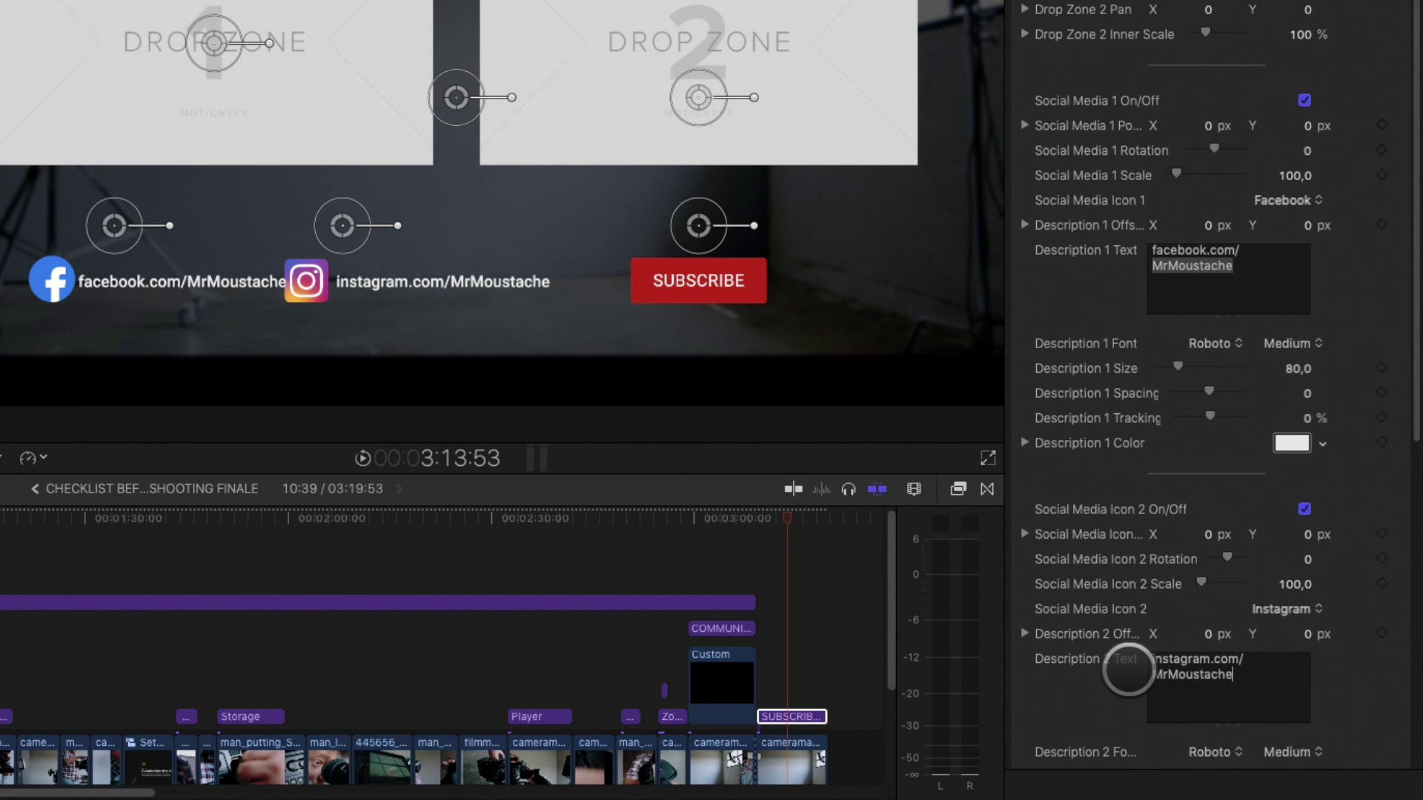
drag(342, 225, 385, 224)
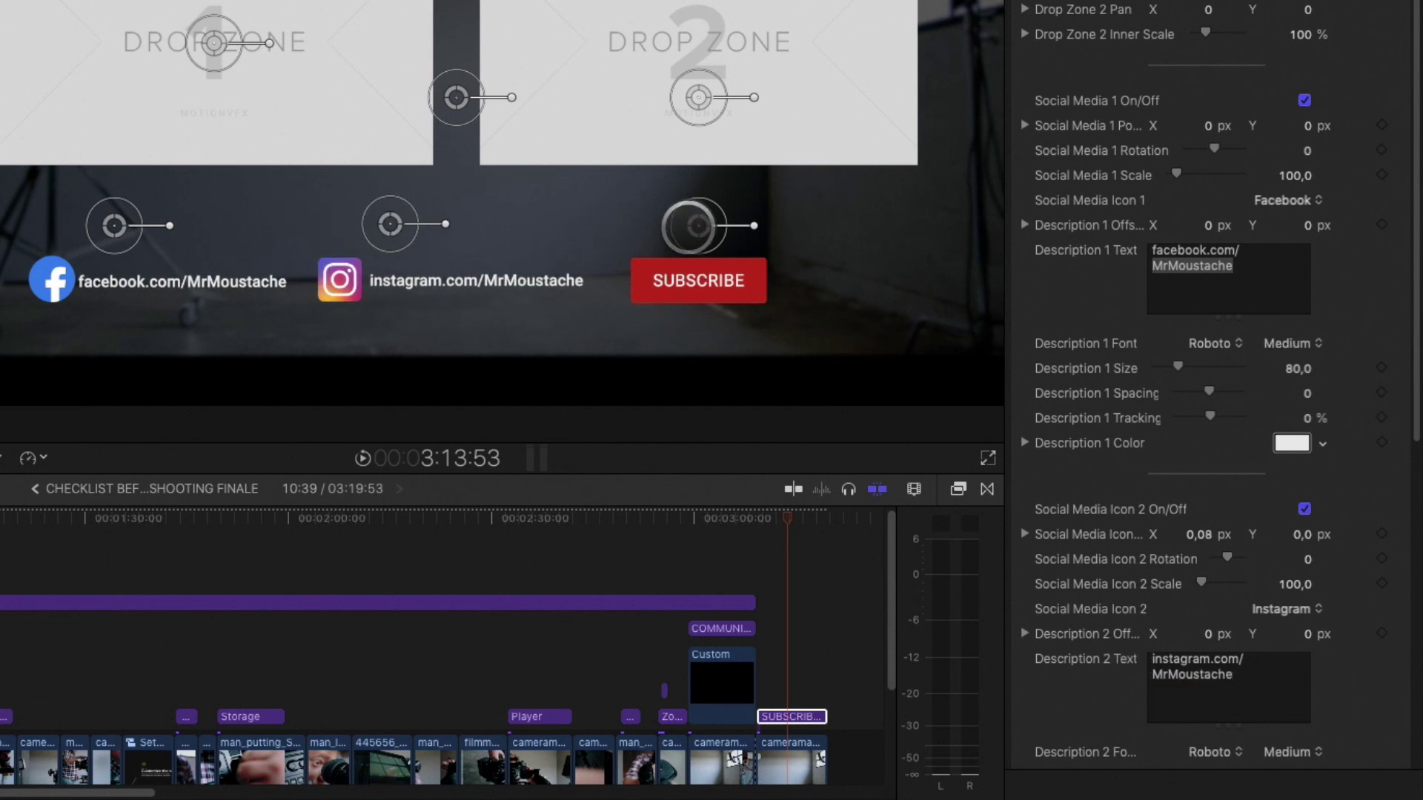
drag(698, 226, 802, 223)
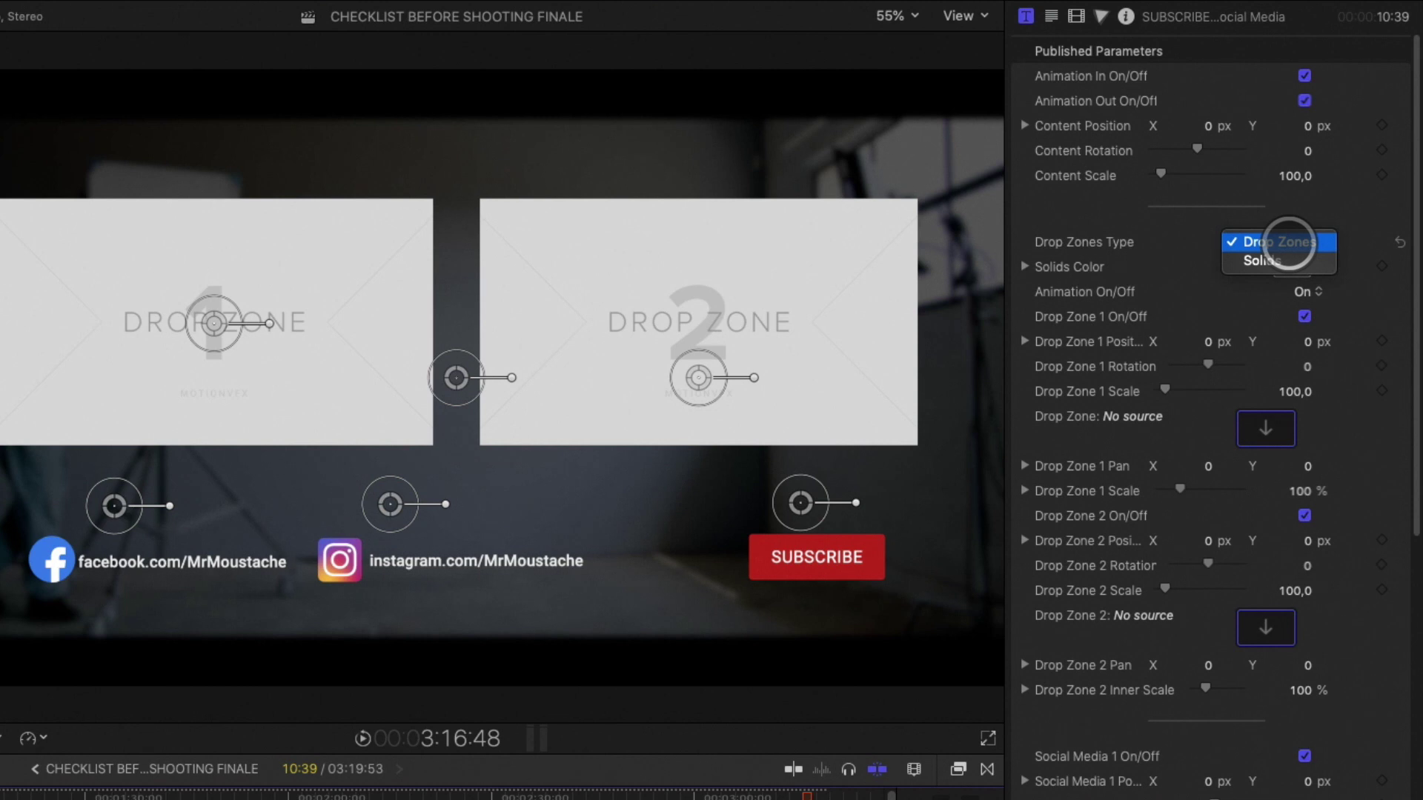
- Try the Solids type for the ending scene's drop zones and switch back to Drop Zones
click(1287, 245)
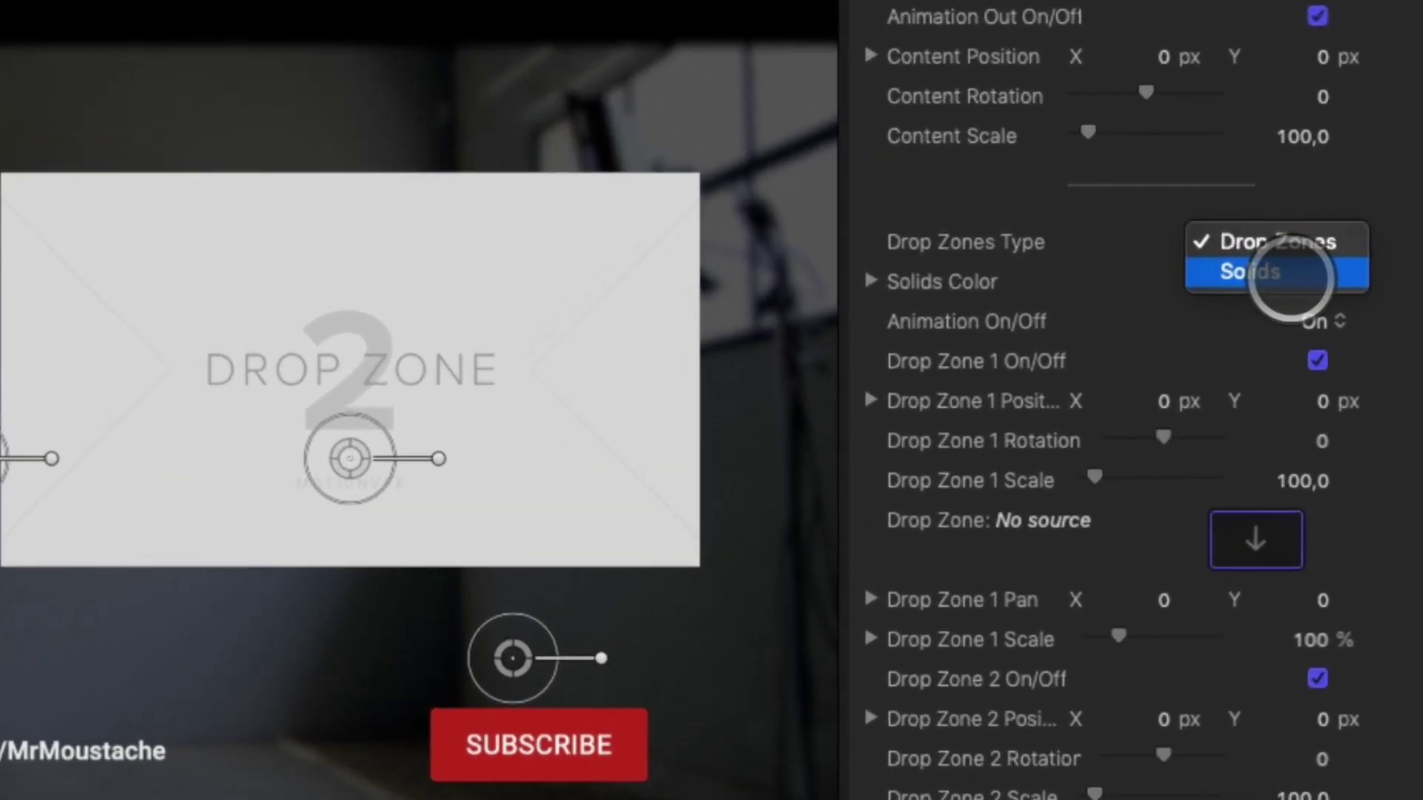
click(1290, 258)
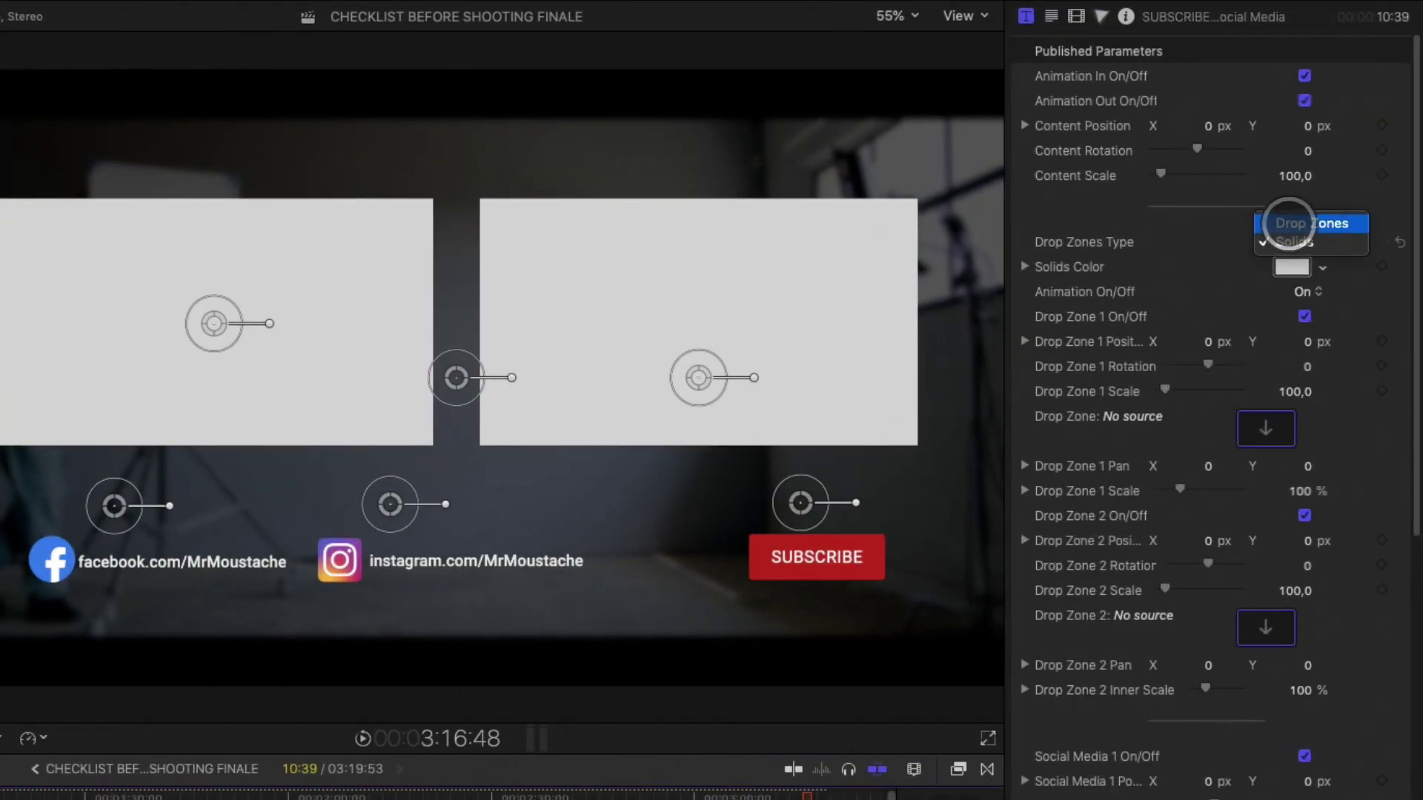
click(1289, 223)
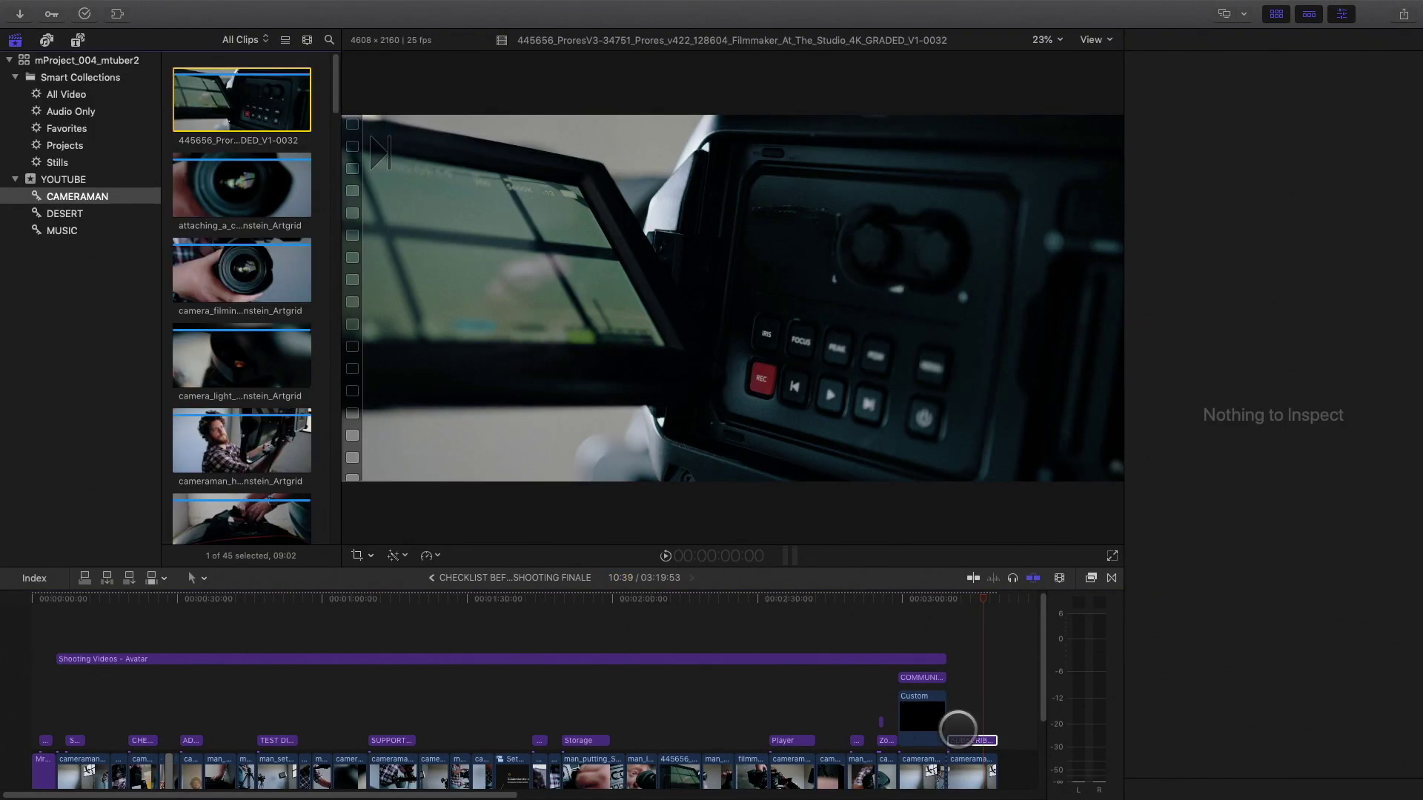
- Fill drop zone 1 with the camera_filming clip and drop zone 2 with another clip from the CAMERAMAN collection
click(1310, 334)
click(1081, 555)
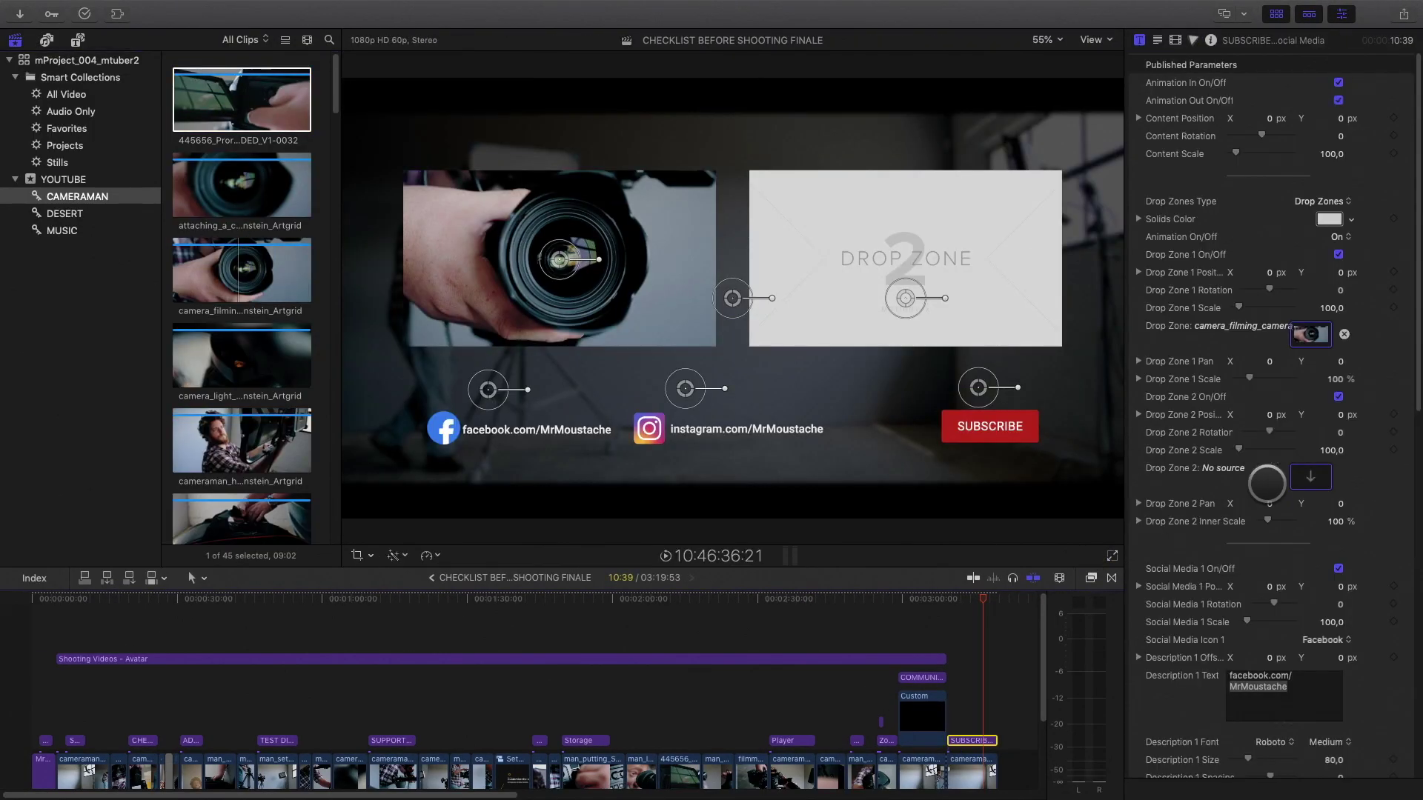
scroll(241, 296, down, 5)
click(242, 491)
click(1081, 556)
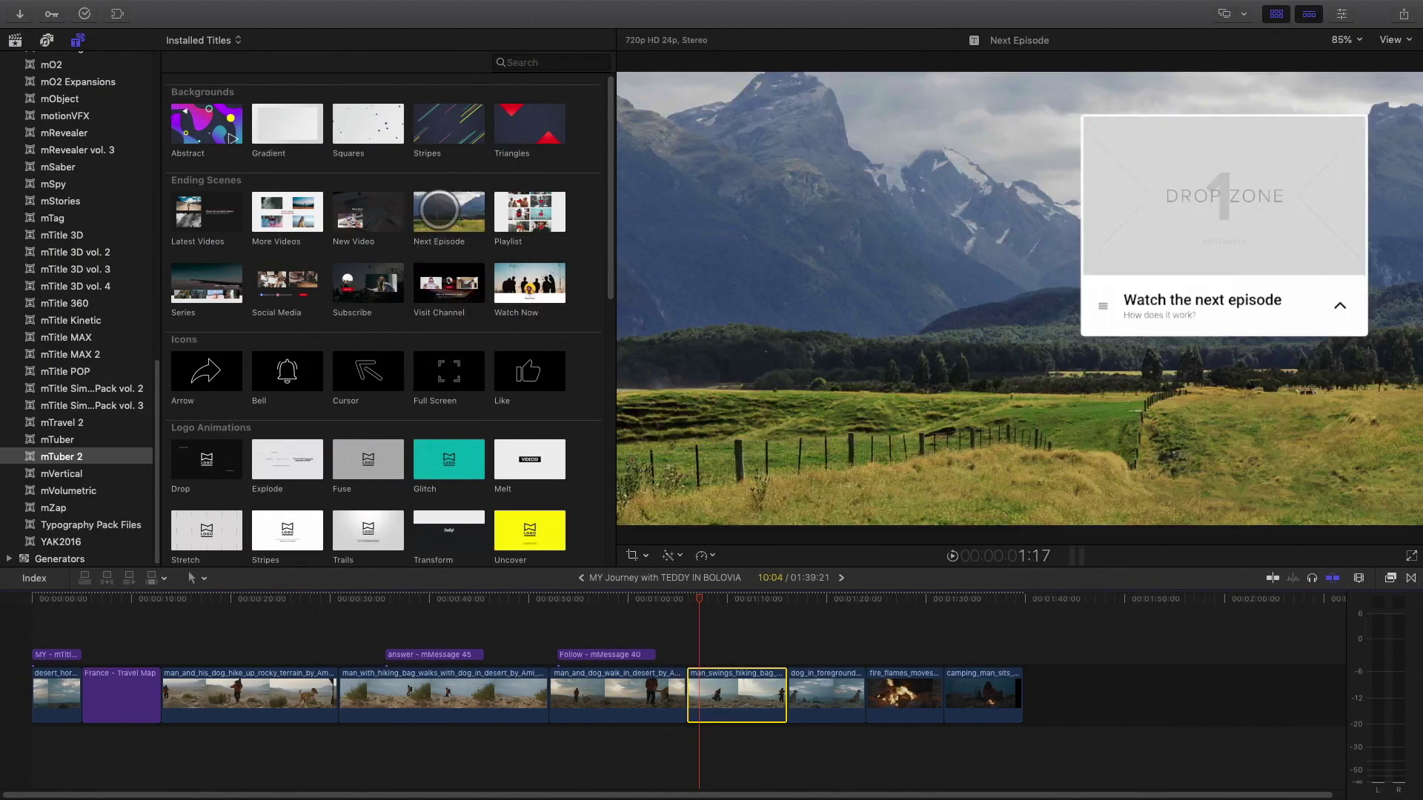
- Add the Next Episode title above the man_swings_hiking_bag clip, aligned Upper Left with its content position Y at 0,04
drag(449, 212, 716, 645)
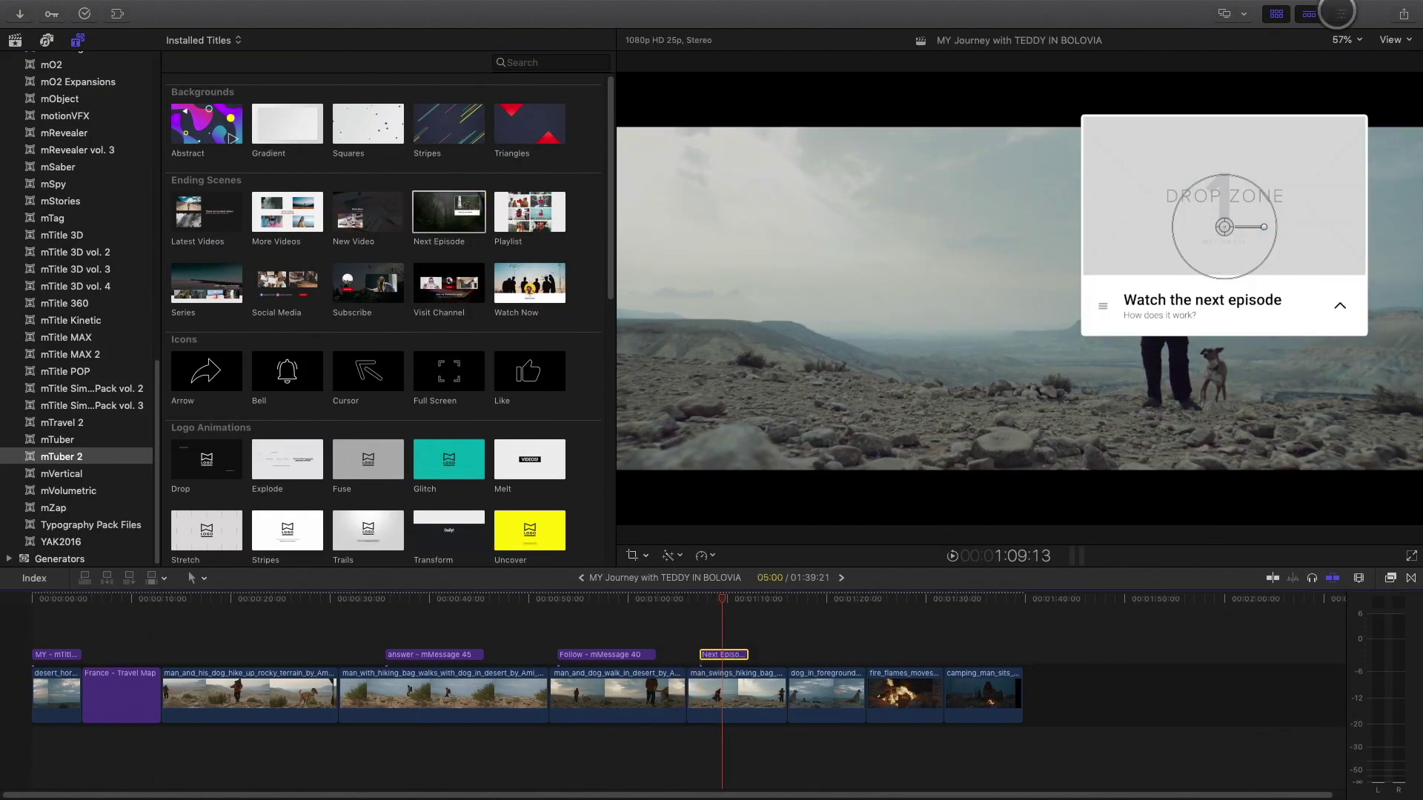
click(1339, 13)
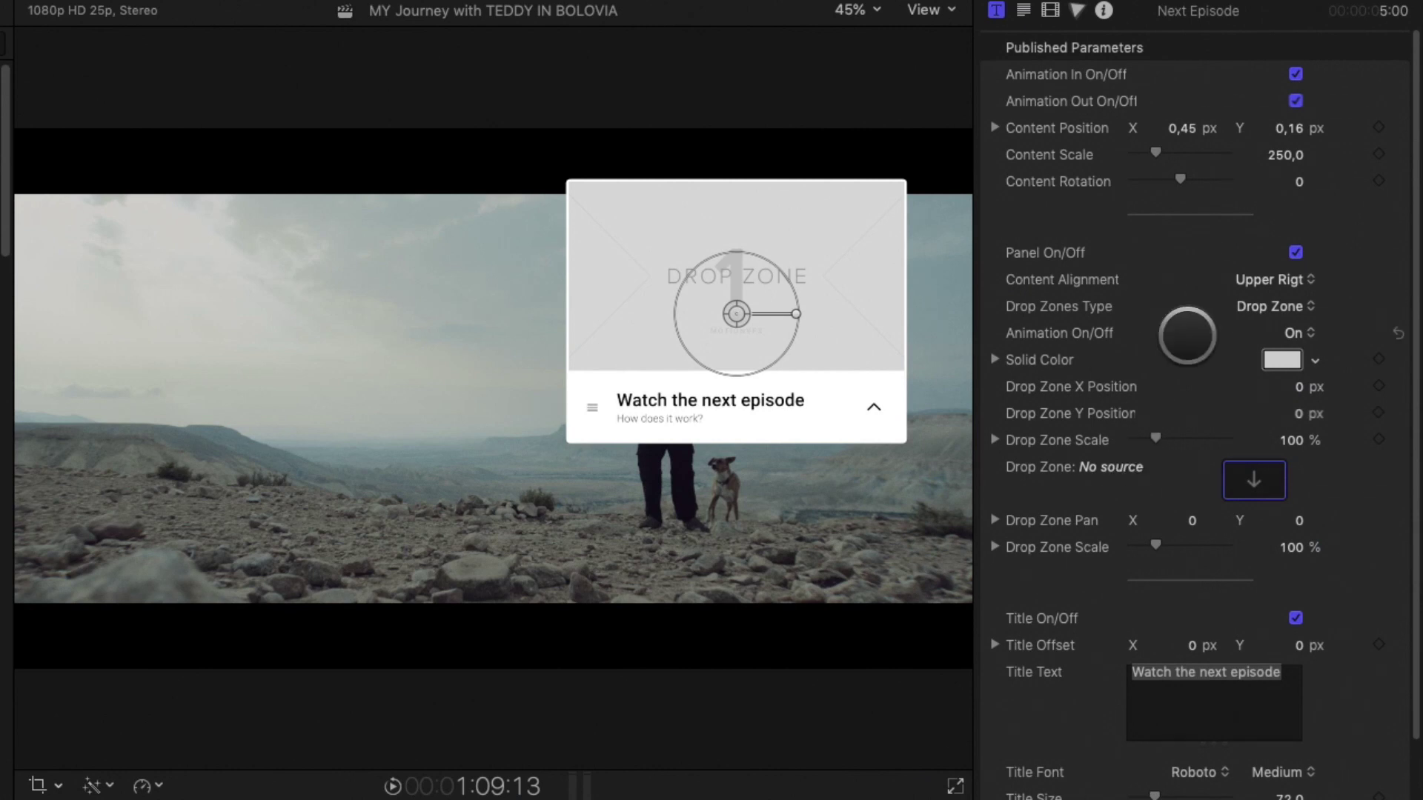
drag(1266, 279, 1263, 306)
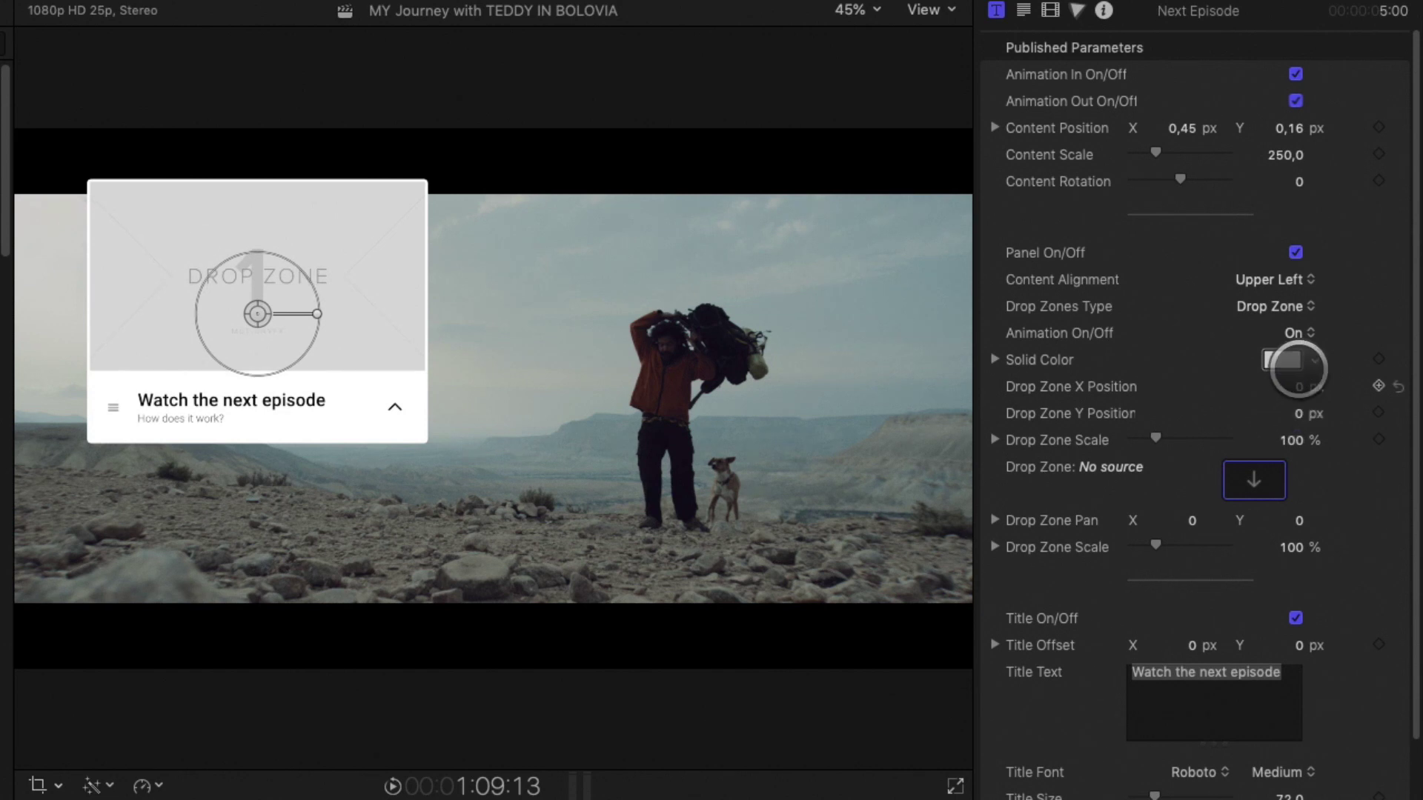
drag(1286, 127, 1289, 130)
- Set the Next Episode title text to "One night in the forest" and the subtitle to "Will I survive ?"
click(1219, 719)
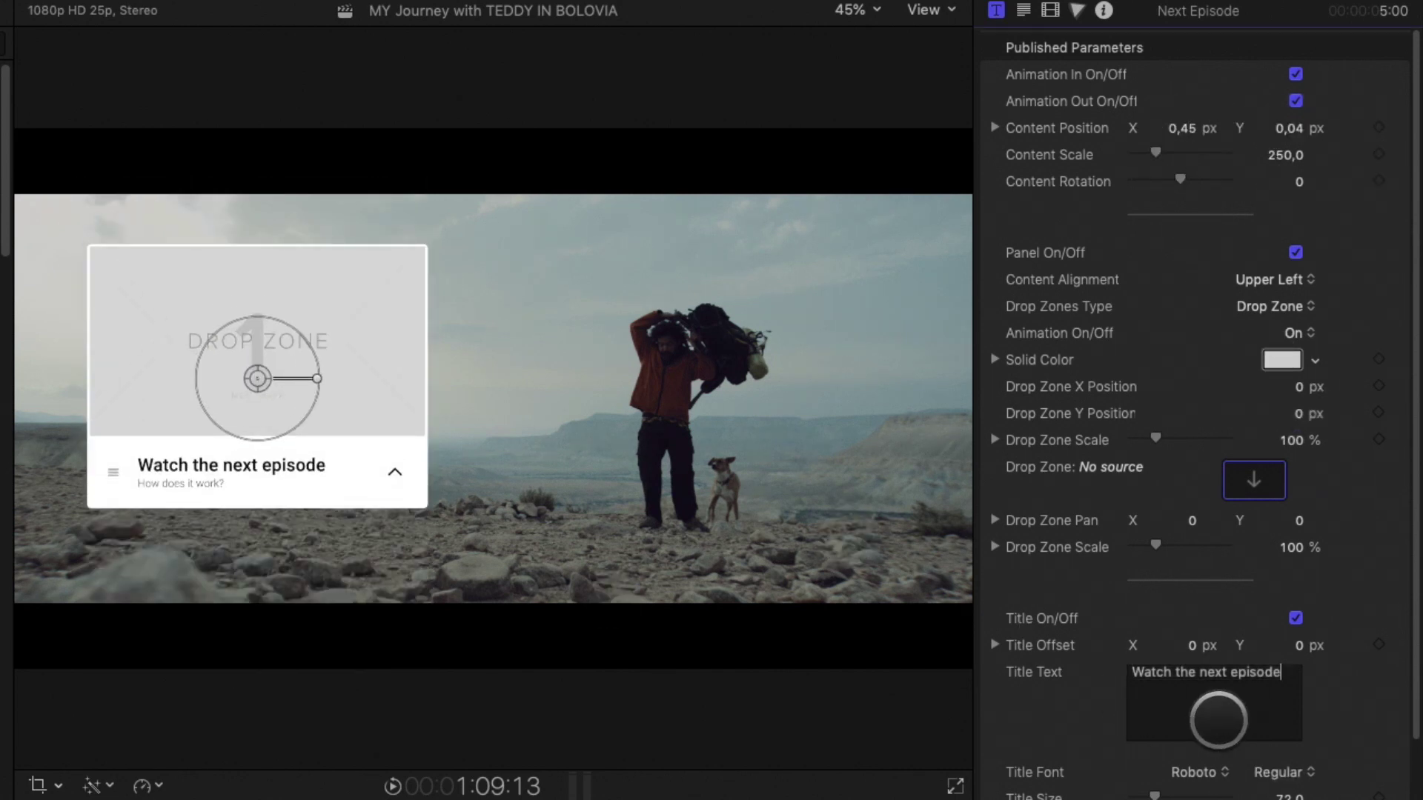
text(One night in the forest)
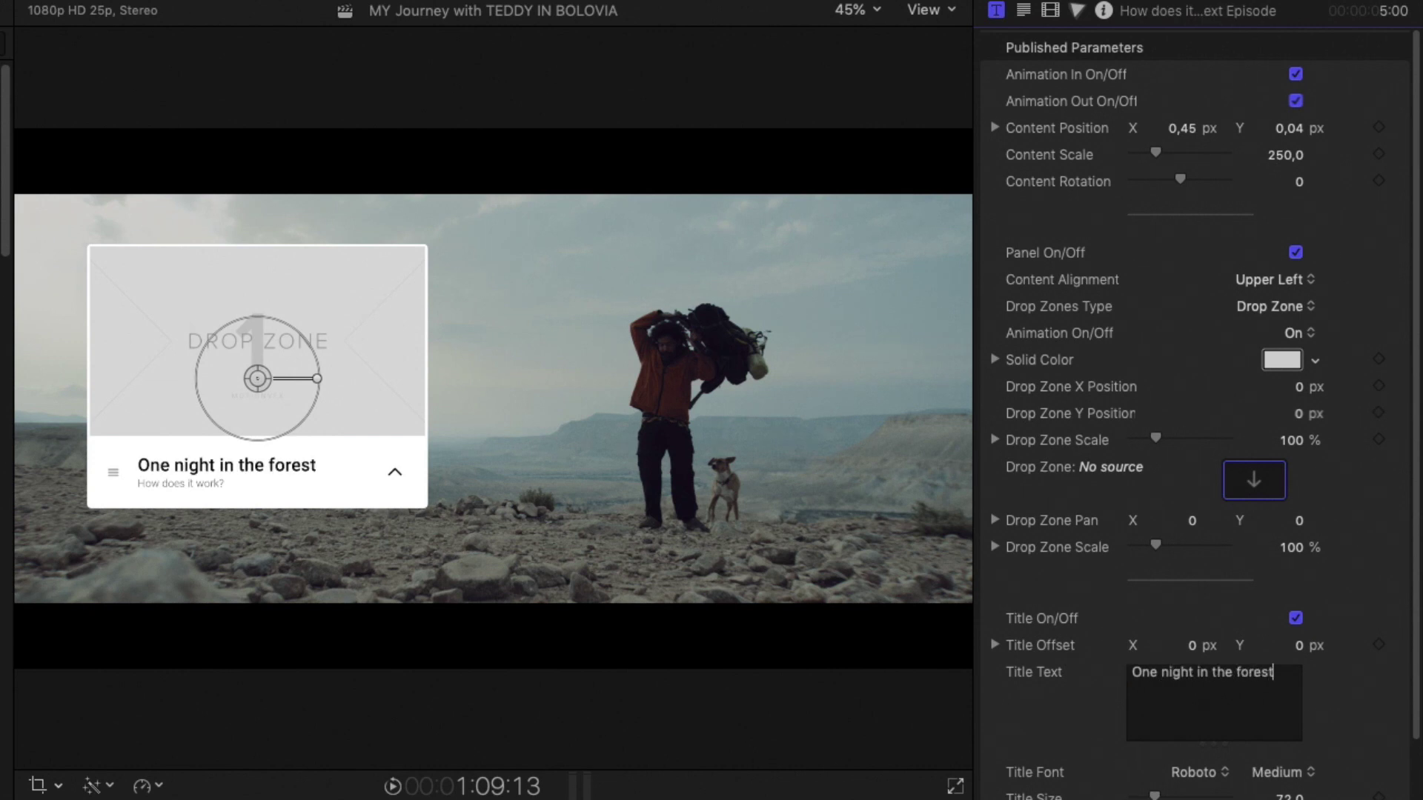
click(1269, 682)
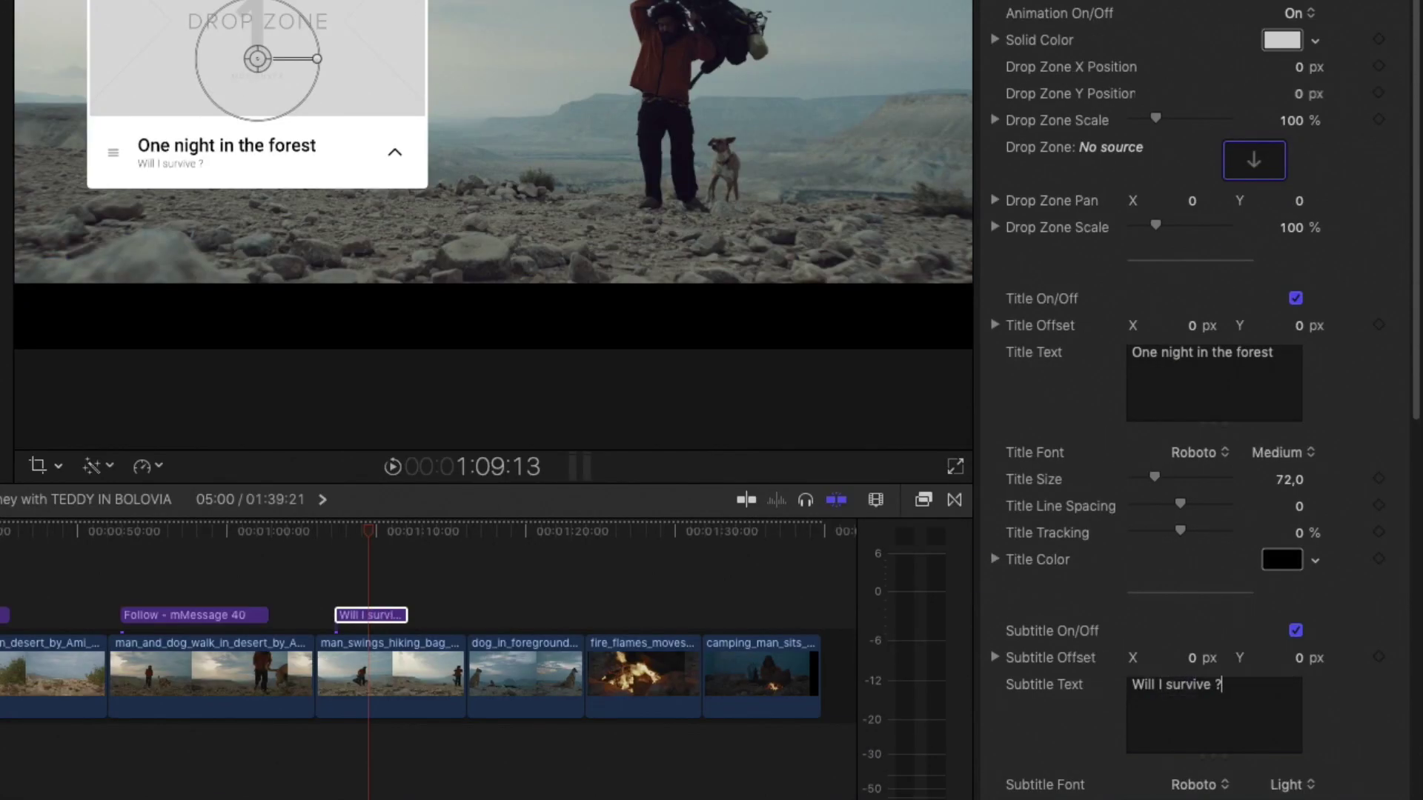
- Fill the Next Episode title's drop zone with a clip from the library and play the title back from its start
click(1255, 161)
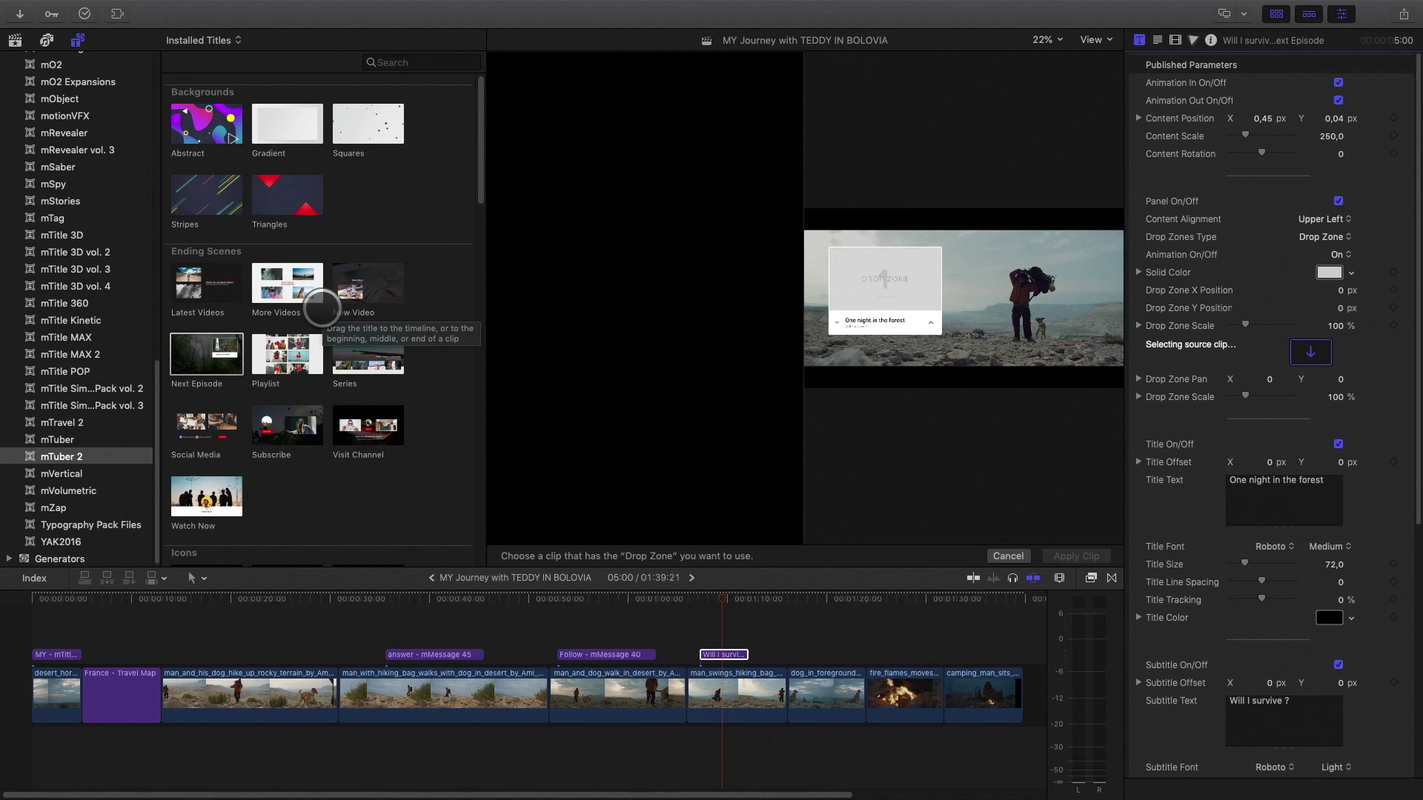
key(super+1)
scroll(227, 280, up, 3)
click(242, 225)
click(1076, 556)
drag(723, 598, 698, 599)
key(space)
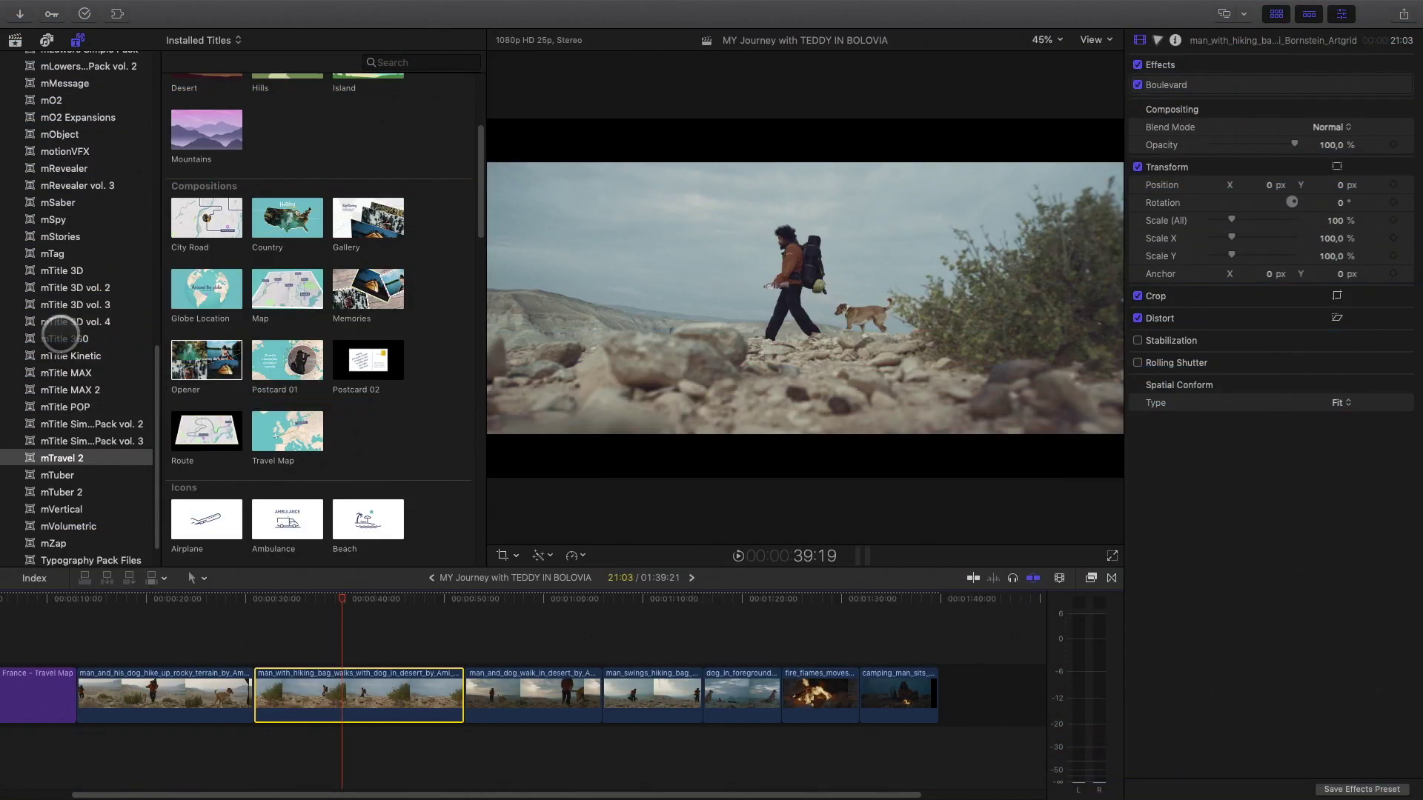
- Browse the mMessage titles from the first category through Pop-ups and Short Messages to Social Media
scroll(59, 333, up, 3)
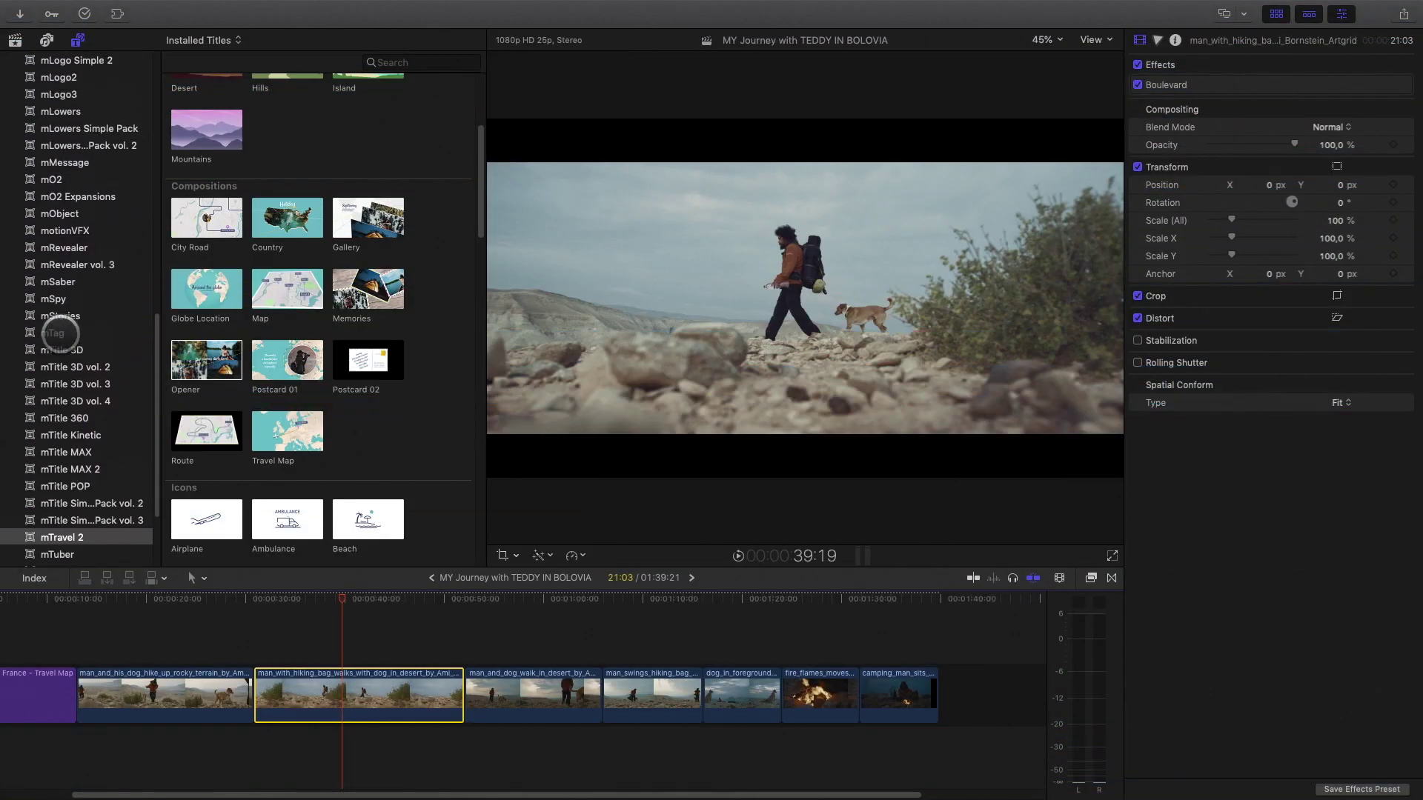
click(57, 221)
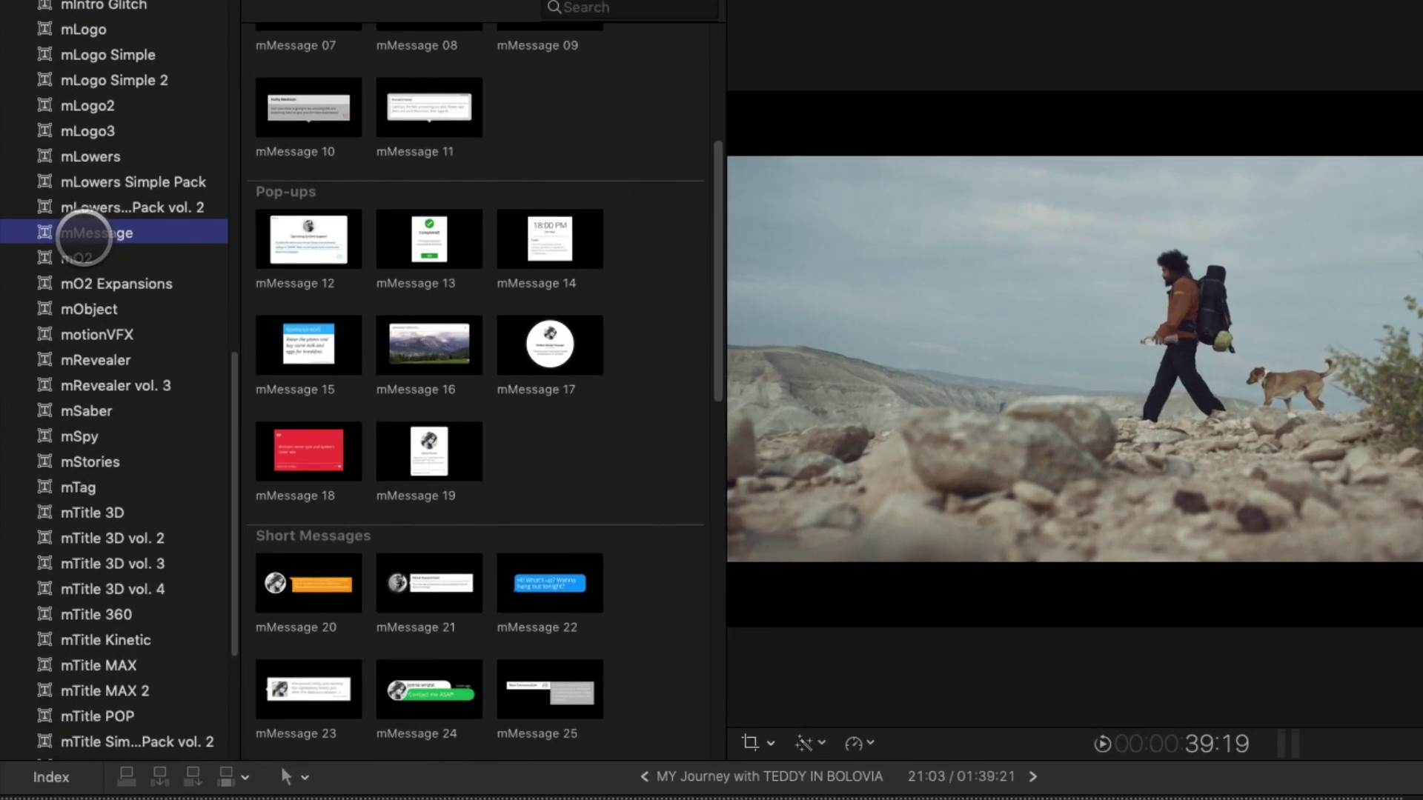
scroll(444, 395, up, 5)
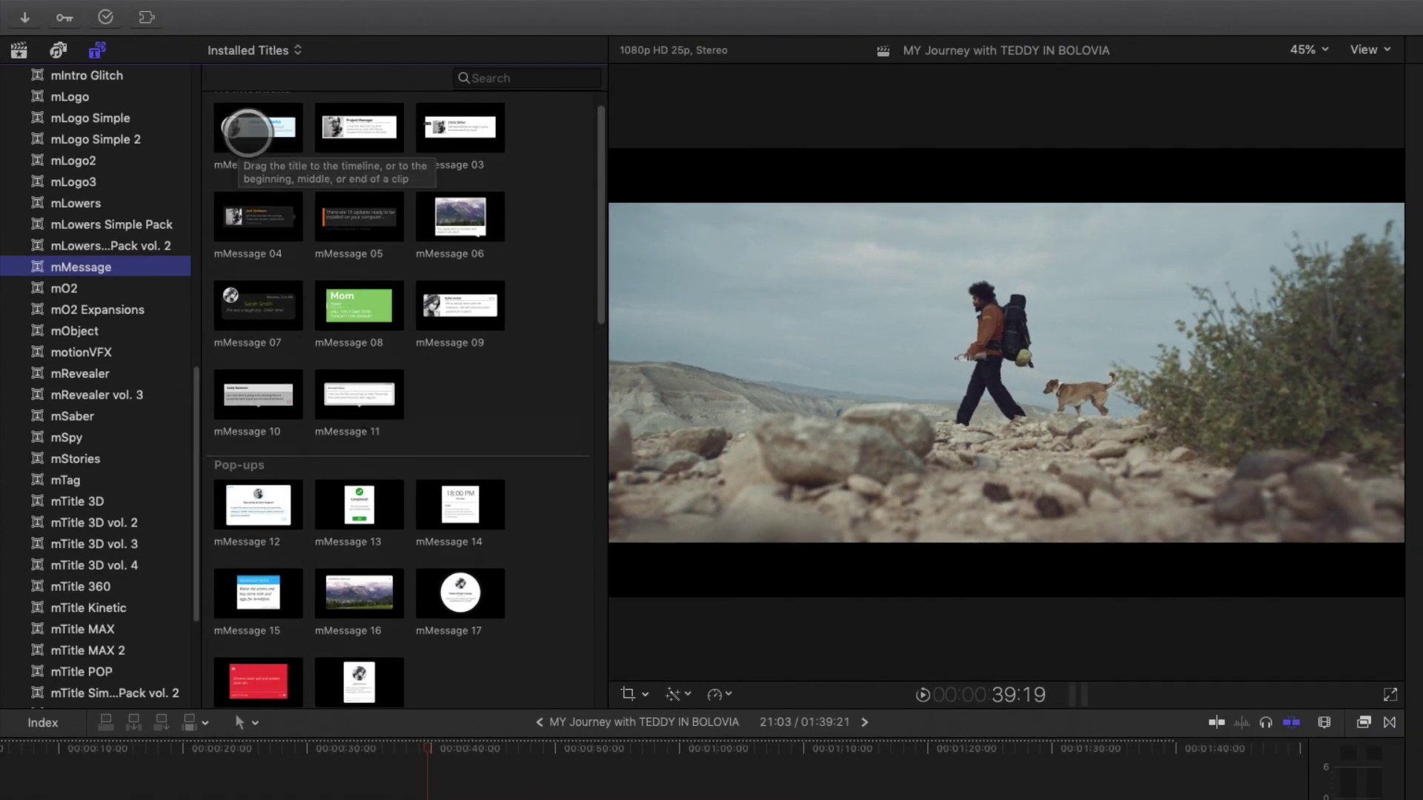
click(252, 130)
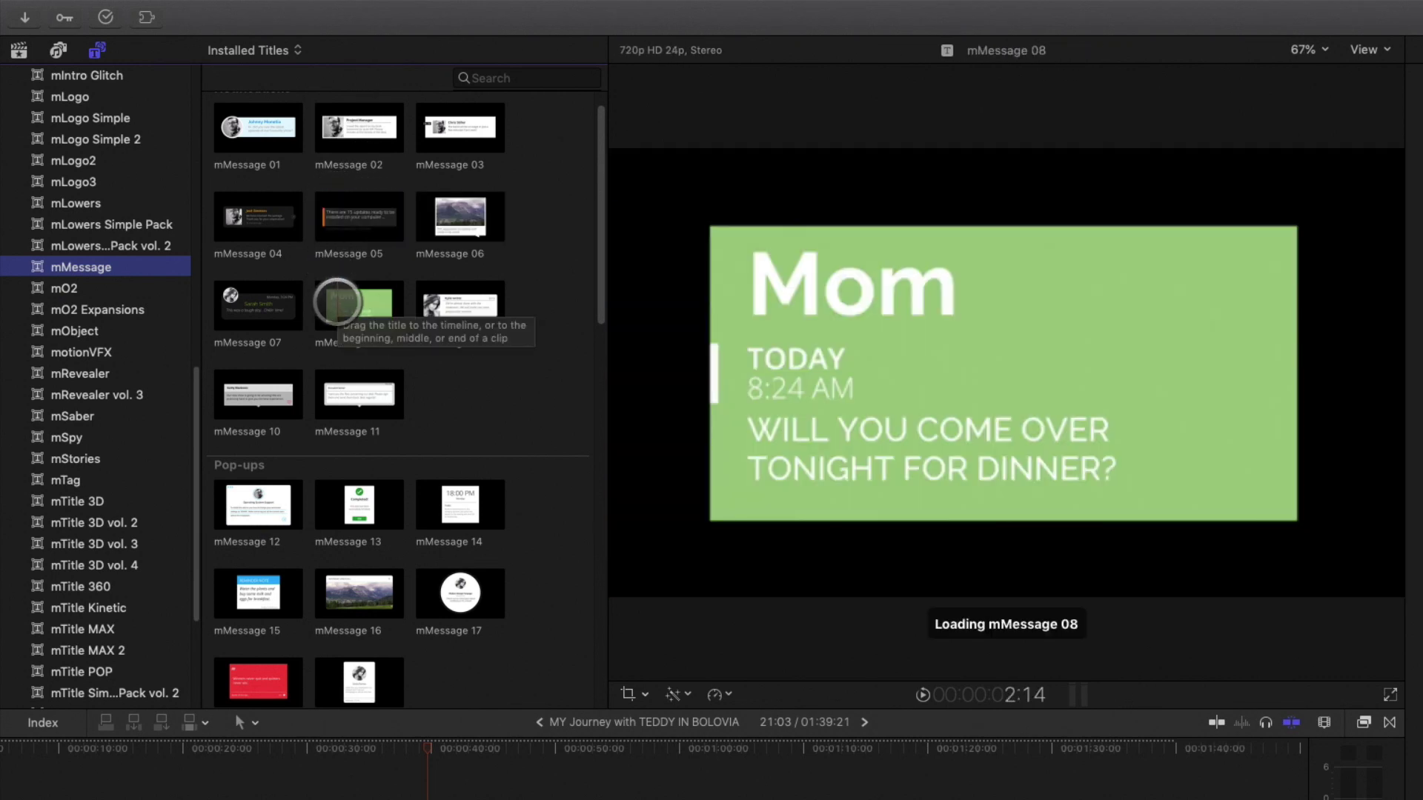
scroll(334, 467, down, 5)
scroll(336, 467, down, 8)
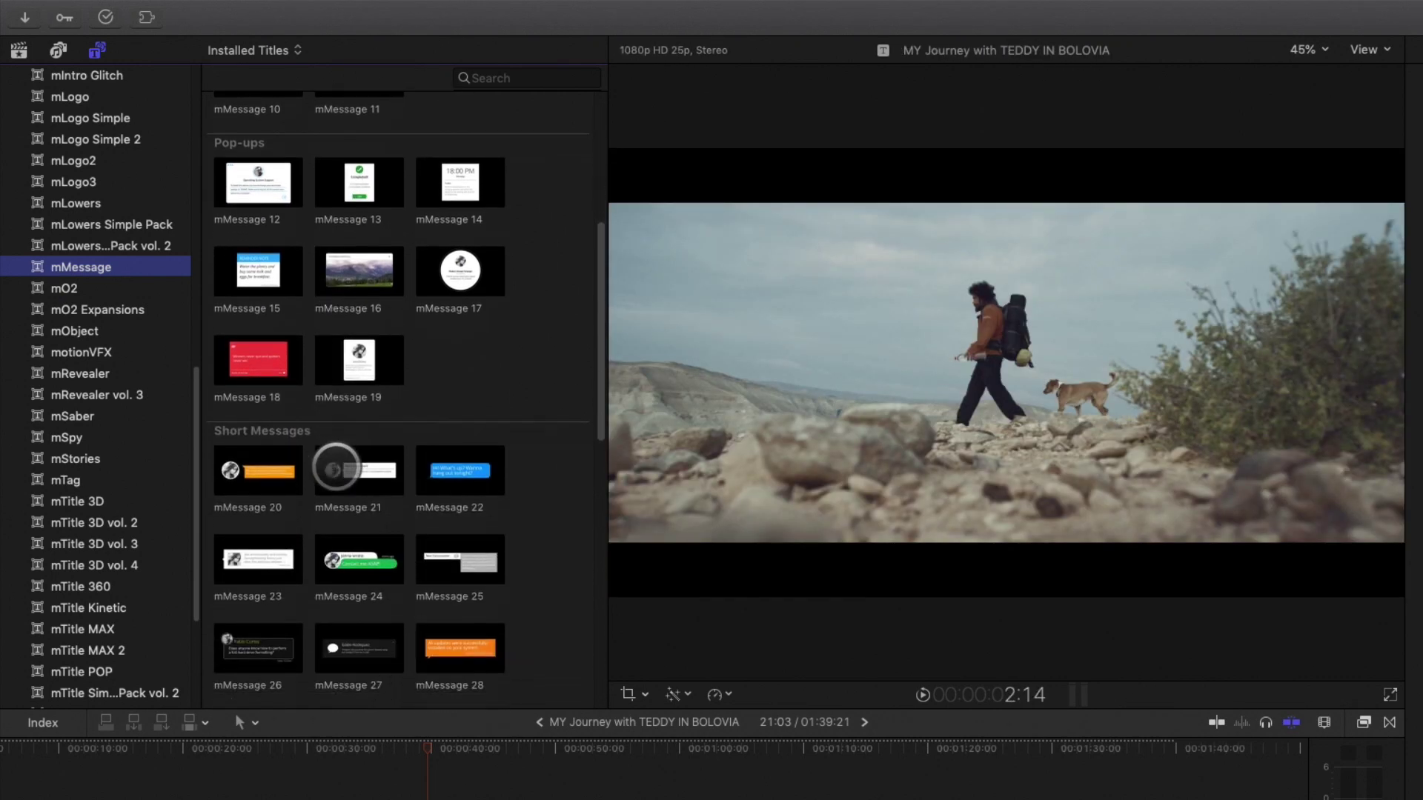
scroll(335, 467, down, 4)
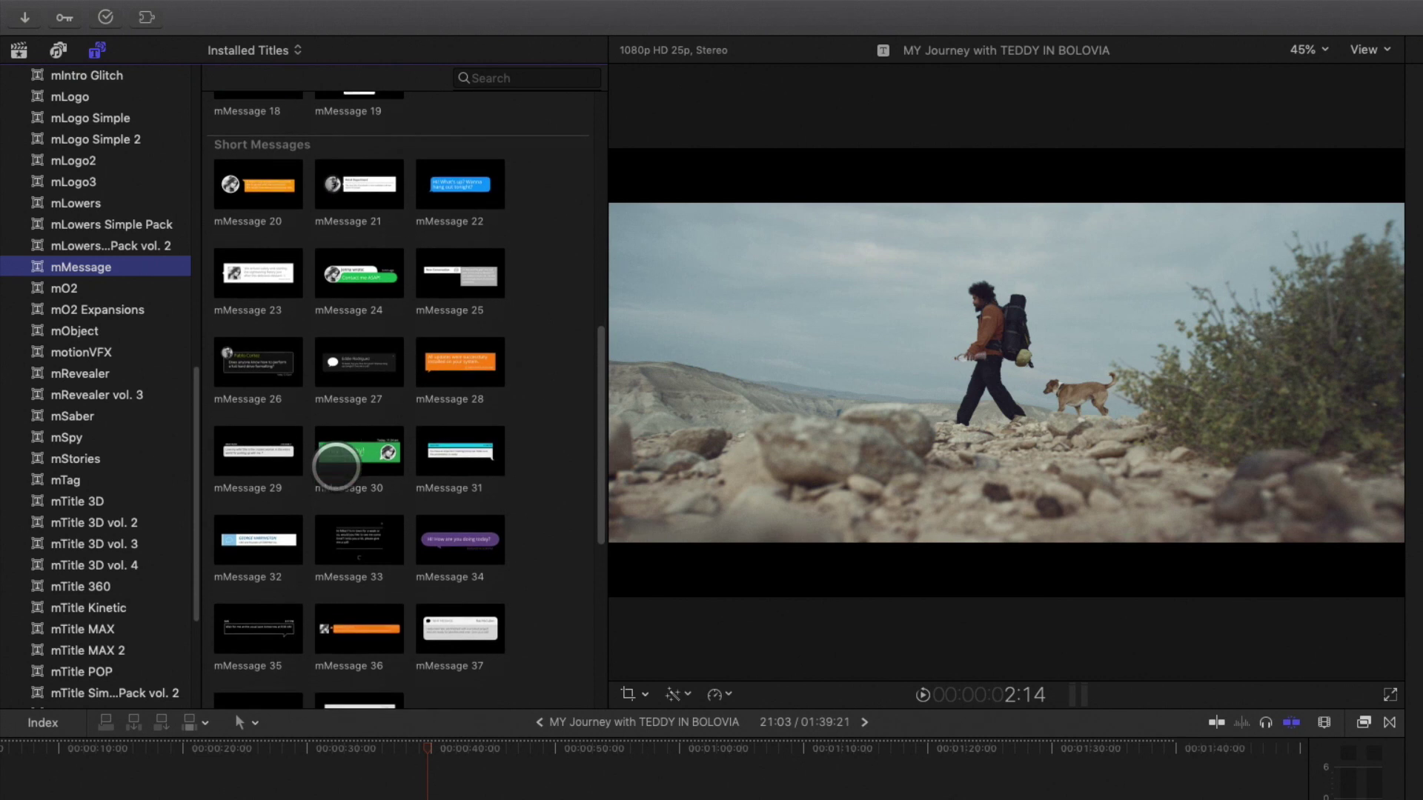
scroll(336, 467, down, 3)
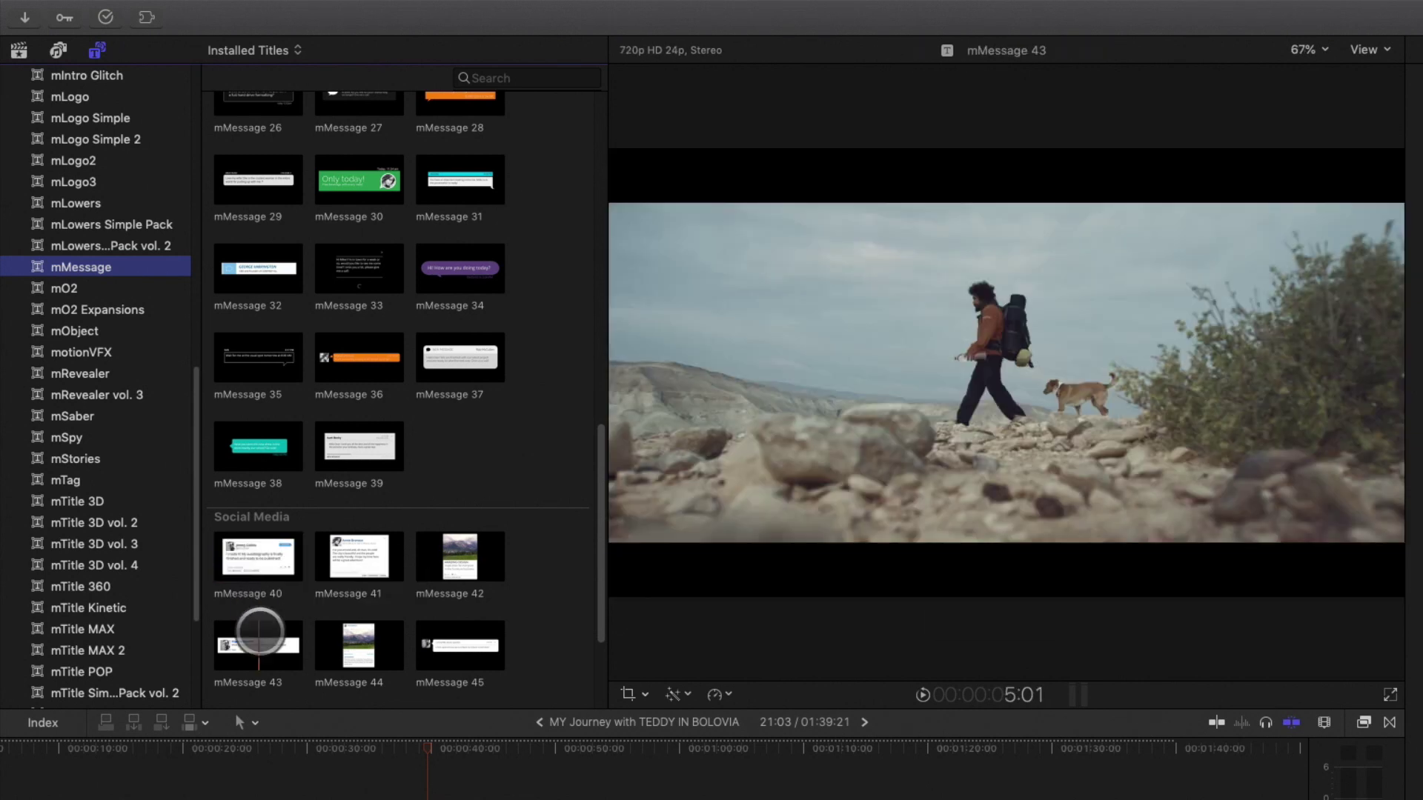
scroll(355, 657, down, 3)
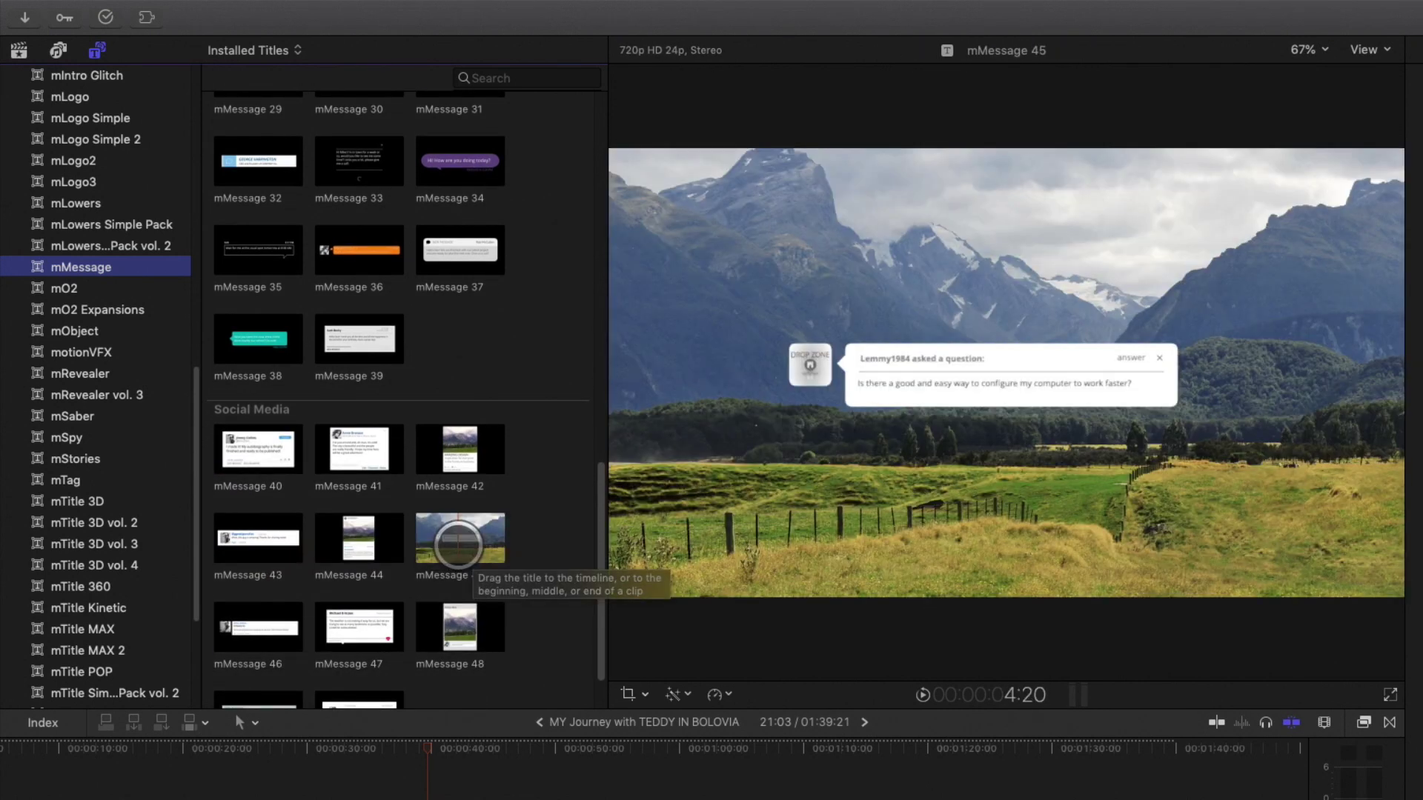
- Add the mMessage 45 title above the man_with_hiking_bag clip and replace the asker's name in its title text
drag(459, 544, 300, 653)
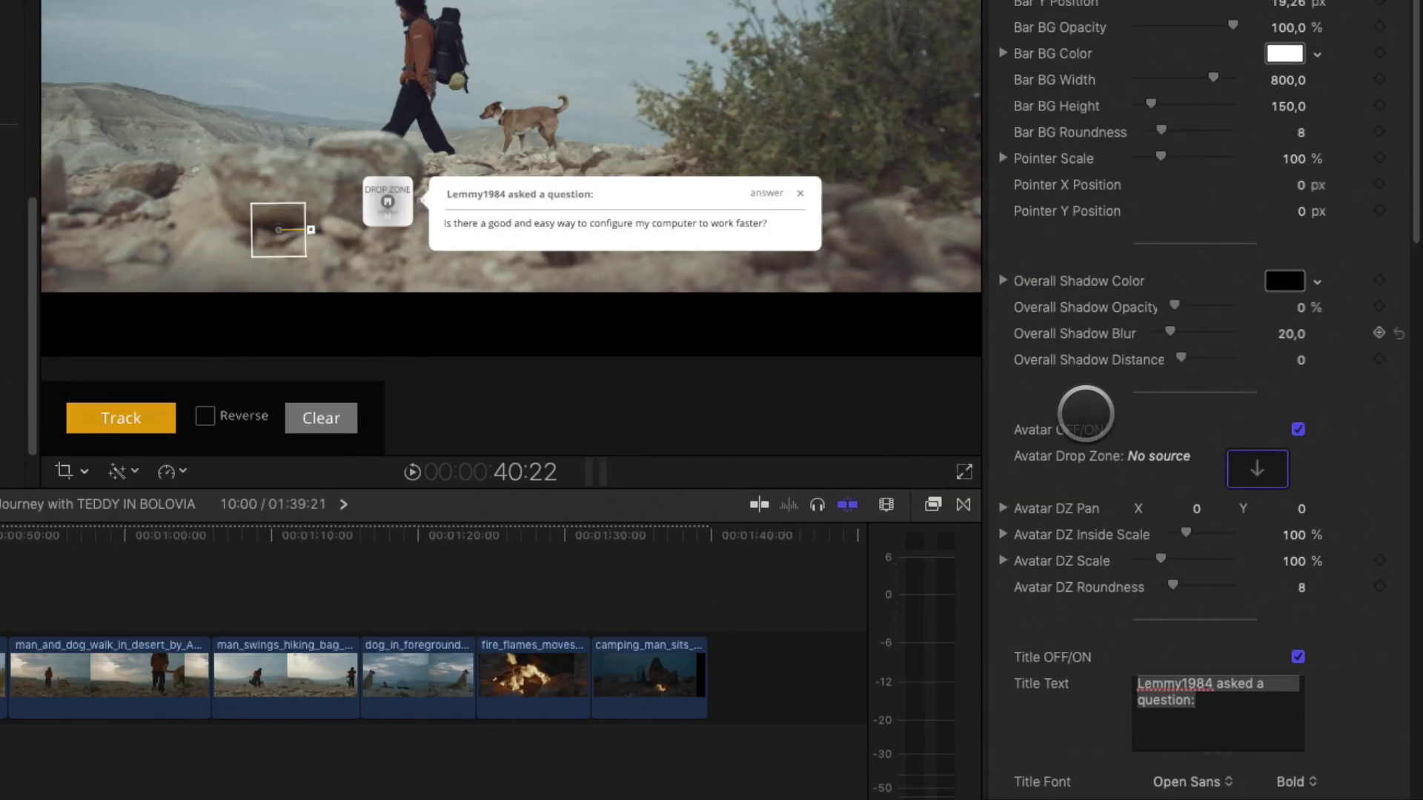
scroll(1189, 517, down, 3)
click(1278, 616)
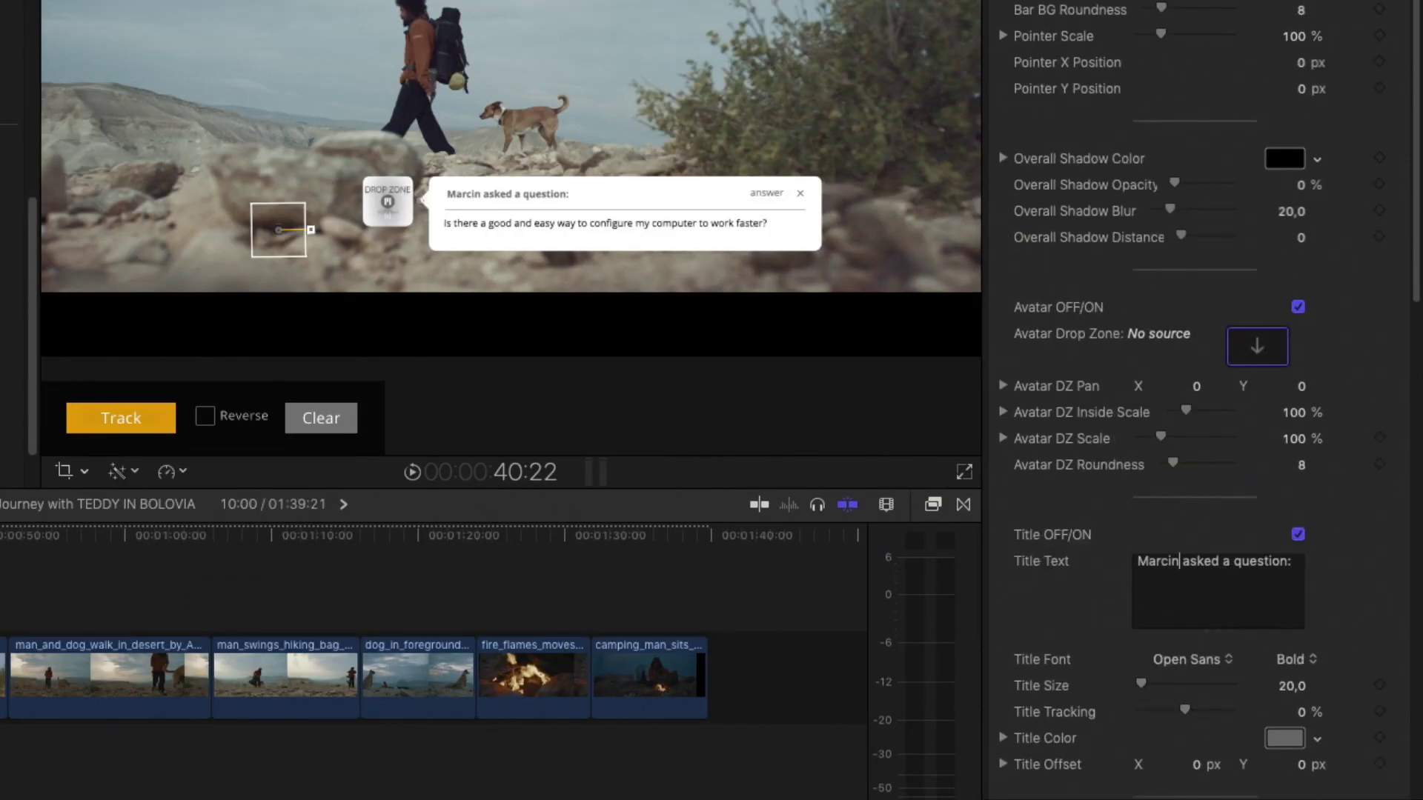
- Set the mMessage 45 message text to "Where do you find the food and the water during the trip ? Good luck !!"
scroll(1153, 610, down, 15)
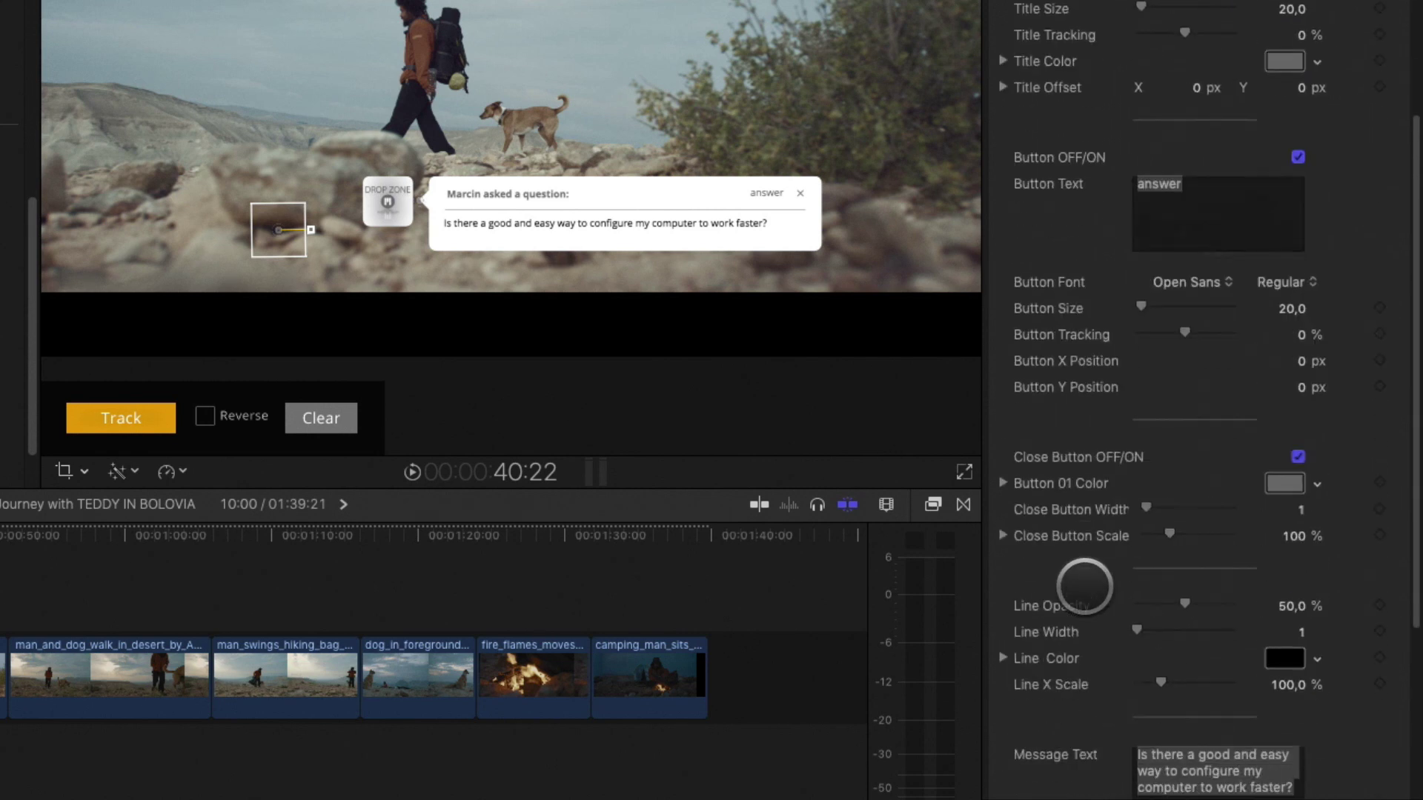
click(1296, 524)
key(super+a)
text(W)
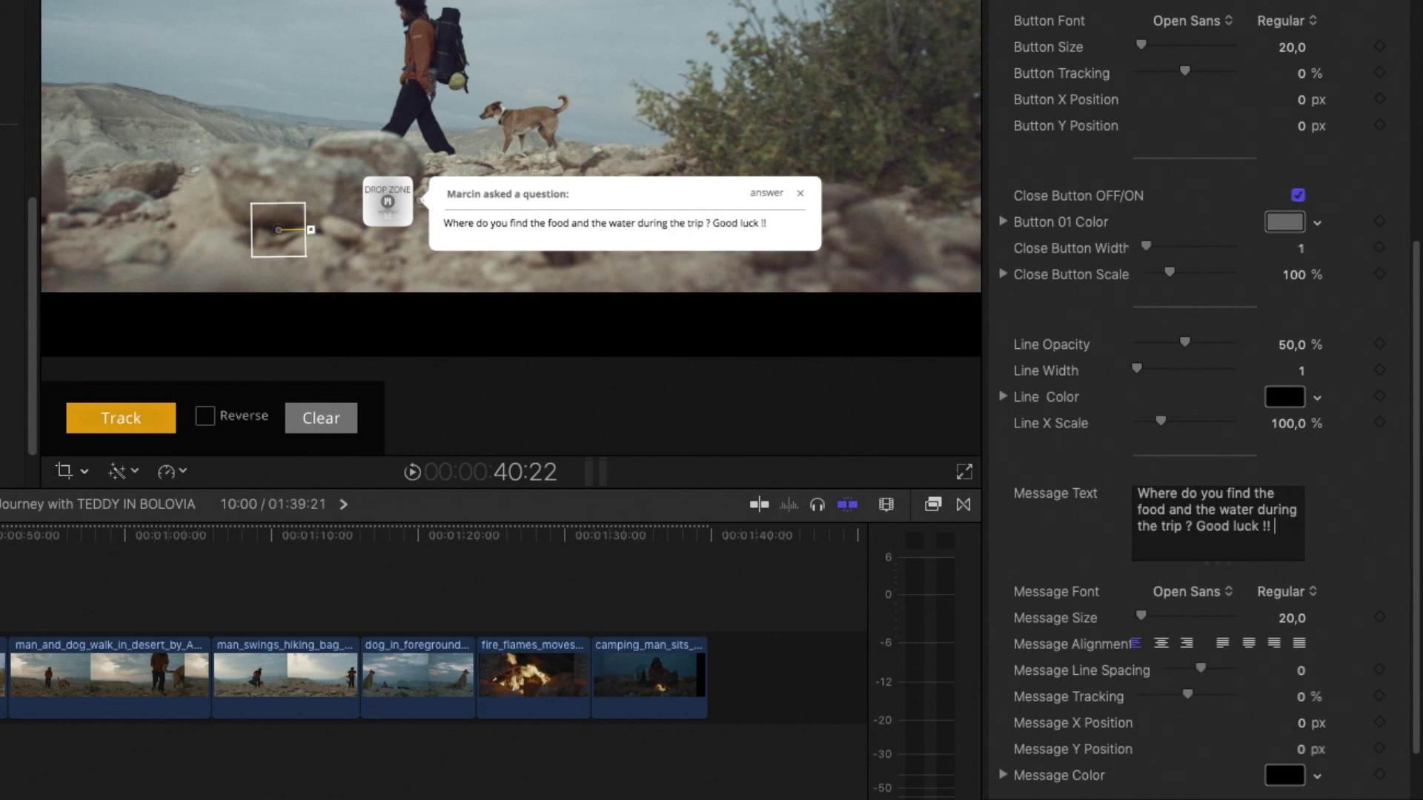
- Fill the mMessage 45 avatar drop zone with the green-background portrait of a man with glasses from the Stills collection
scroll(1201, 401, up, 10)
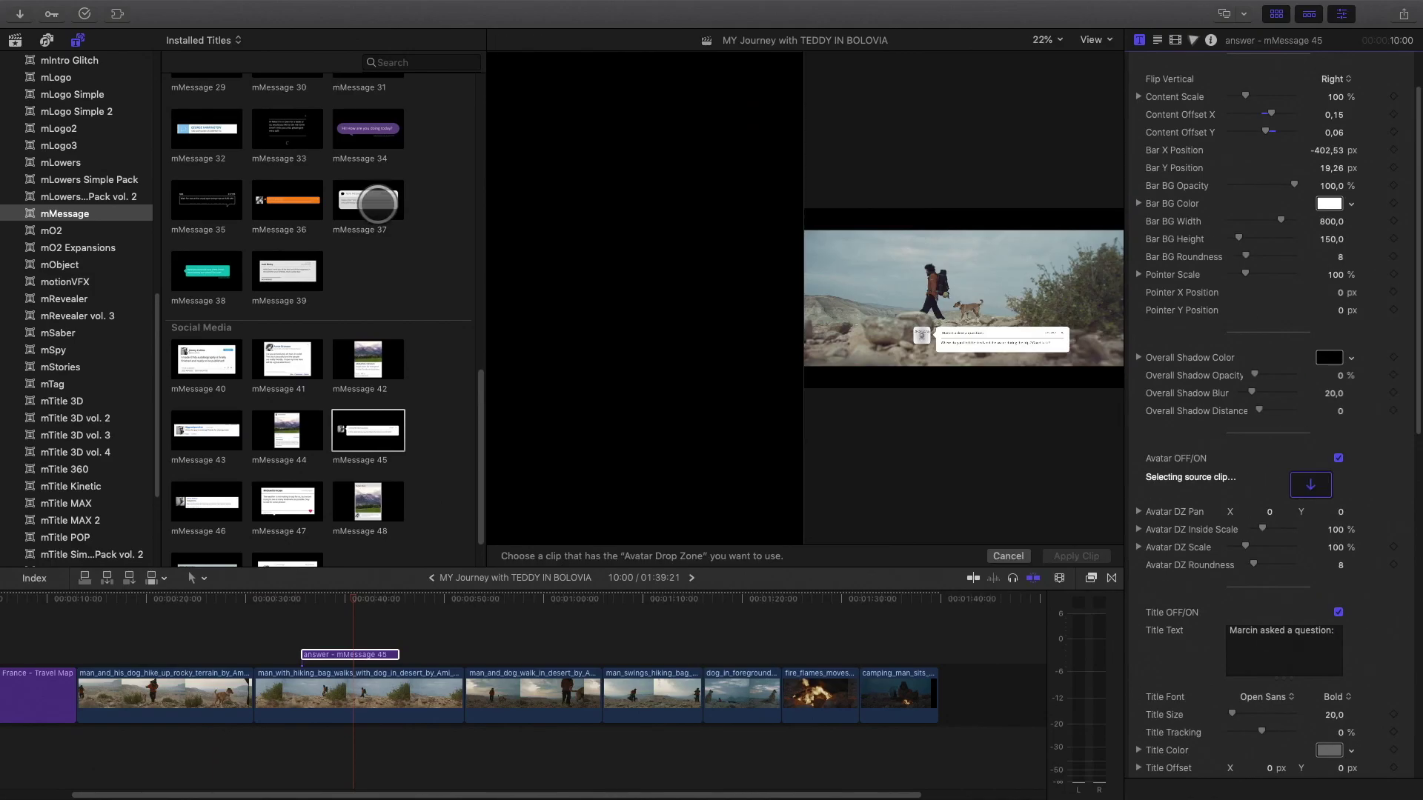
click(15, 40)
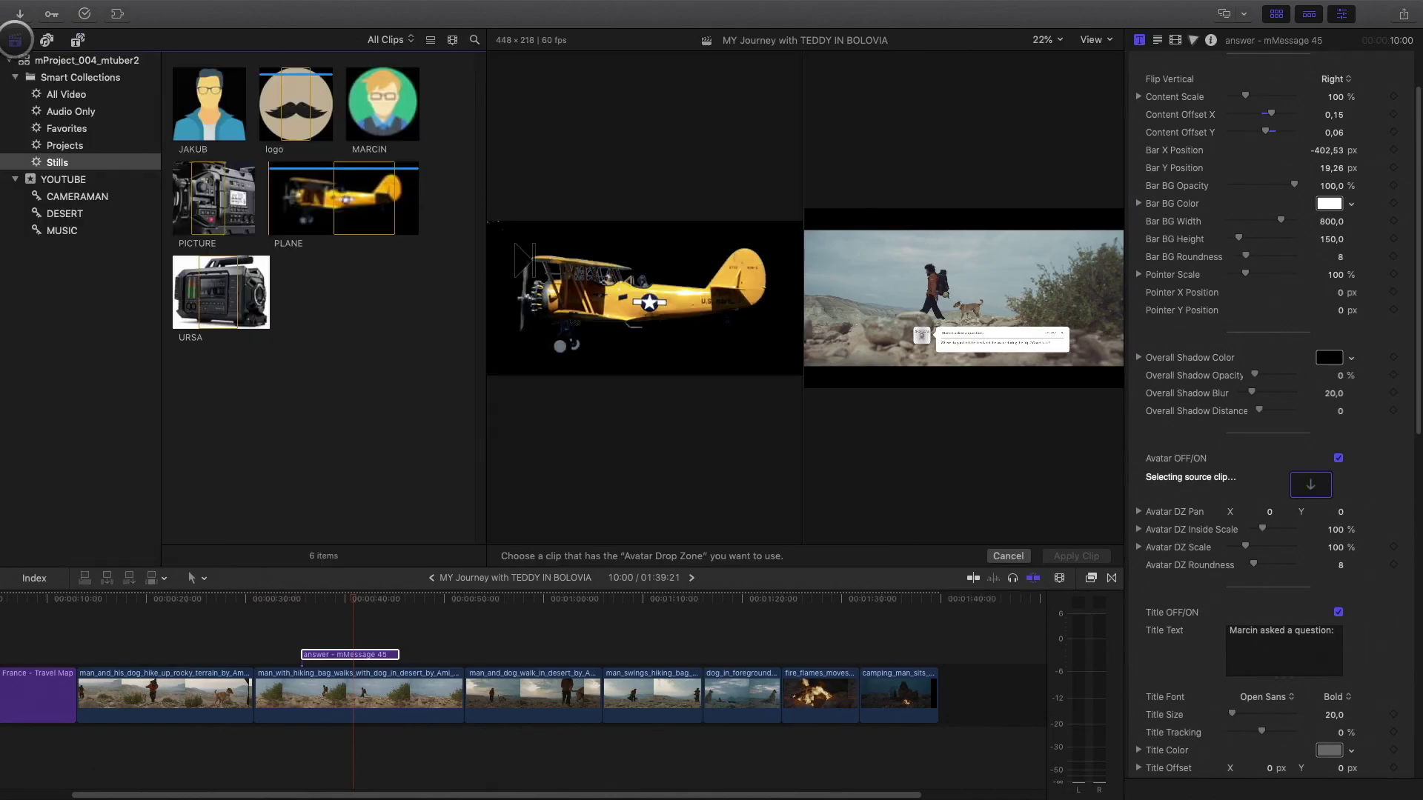
click(382, 103)
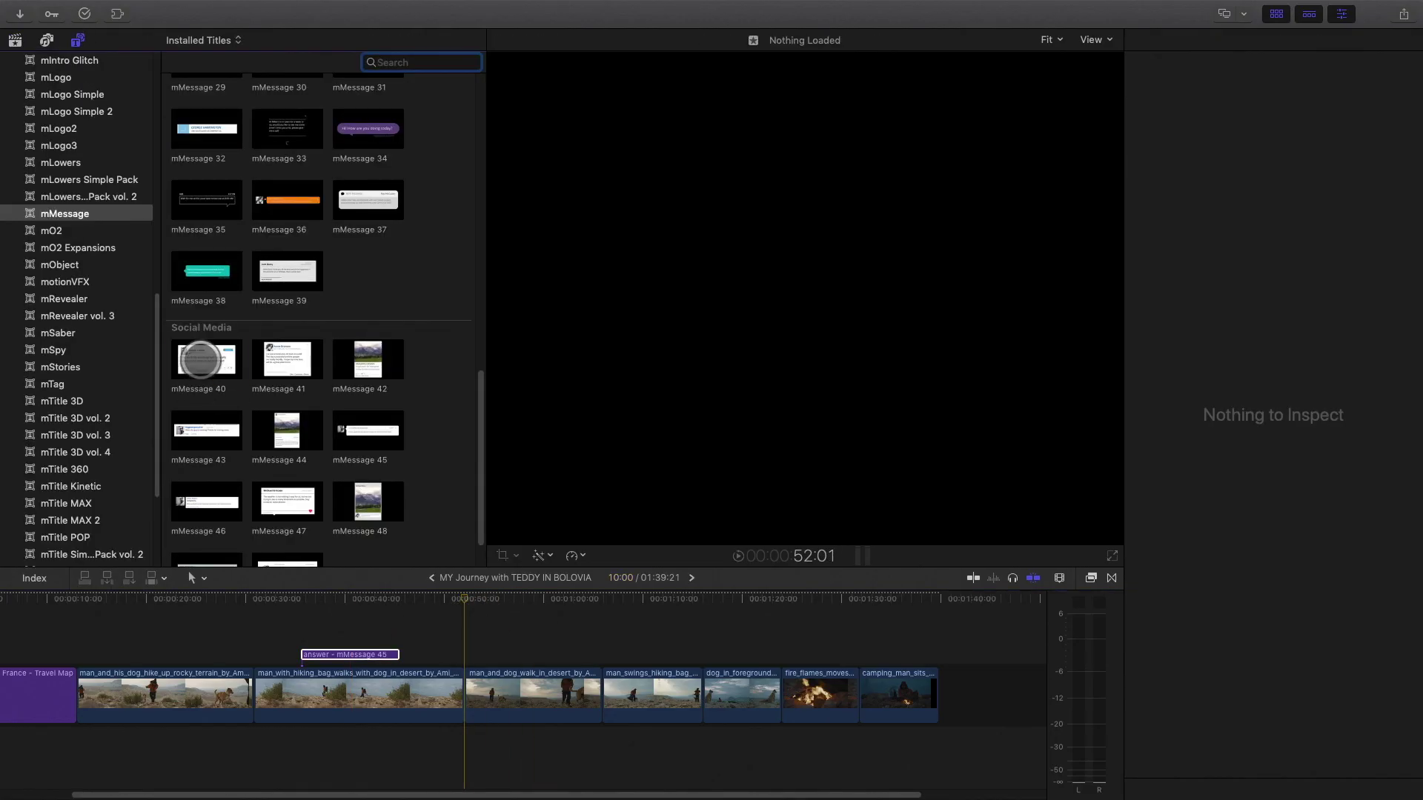
- Add mMessage 40 above the man_and_dog_walk clip at 61 % content scale and fill its avatar drop zone with the blue-shirt portrait still
drag(207, 359, 470, 638)
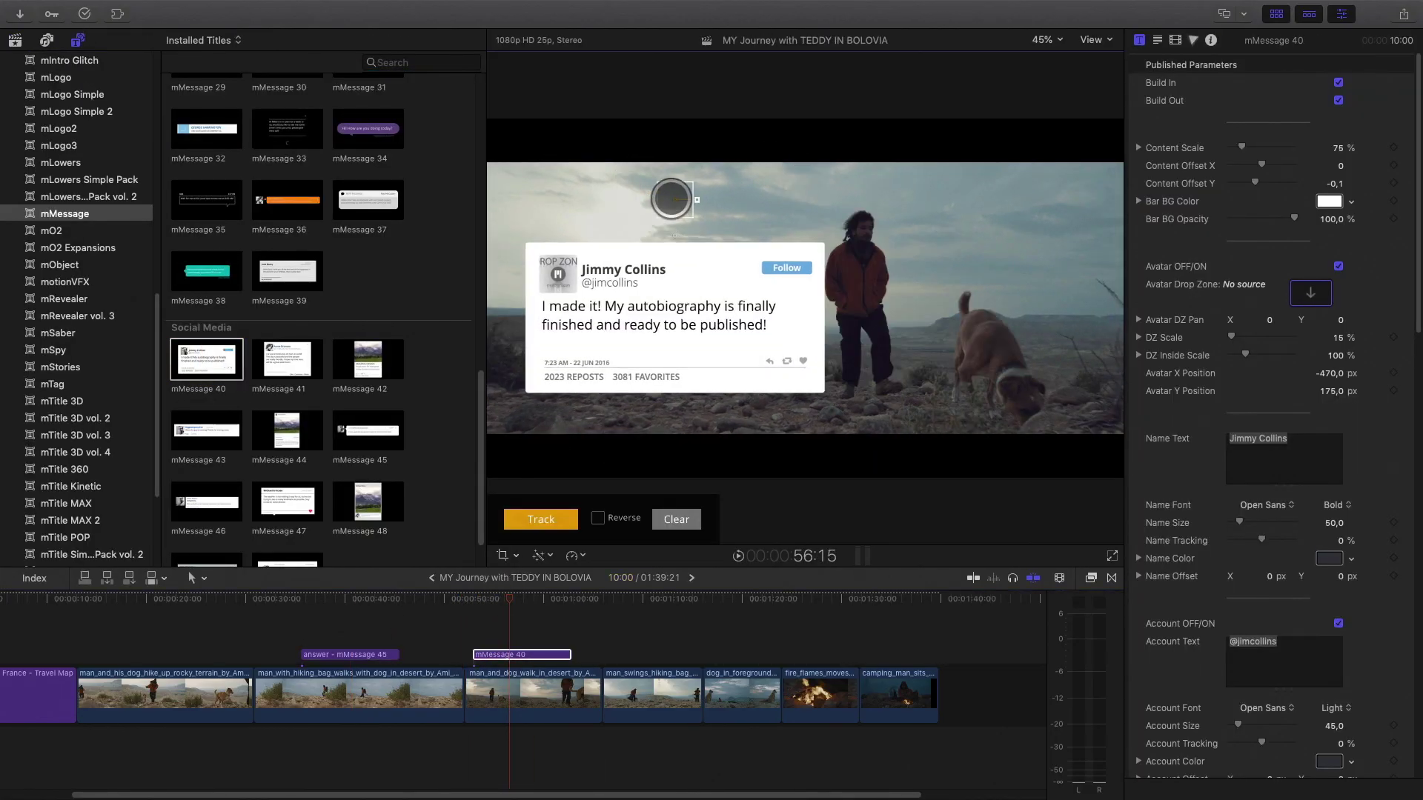
drag(1240, 147, 1238, 148)
click(1310, 293)
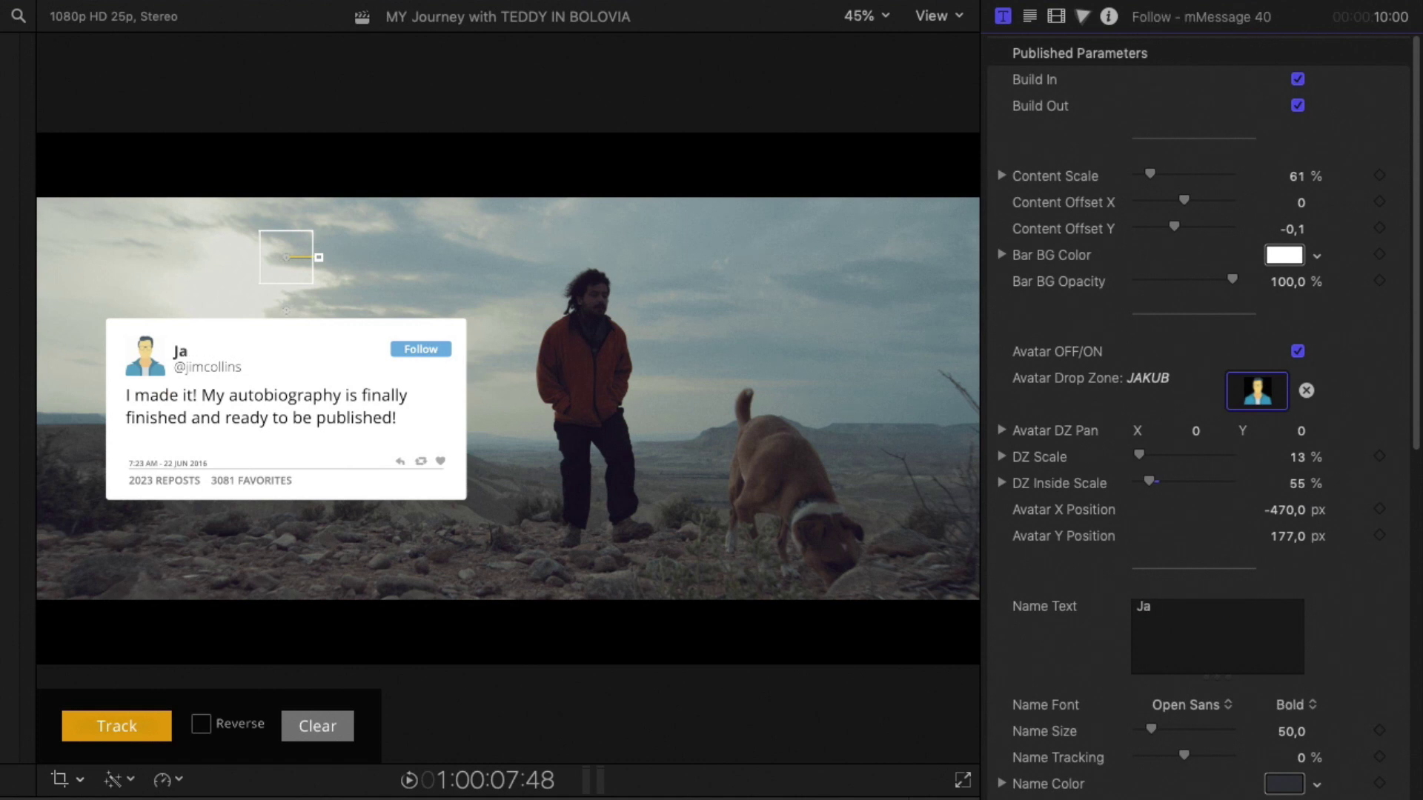
- Fill in mMessage 40's name, account handle and message "Following your trip ... it is just amazing ! Thanks and good Luck !!", with a red favorite icon
double_click(1132, 599)
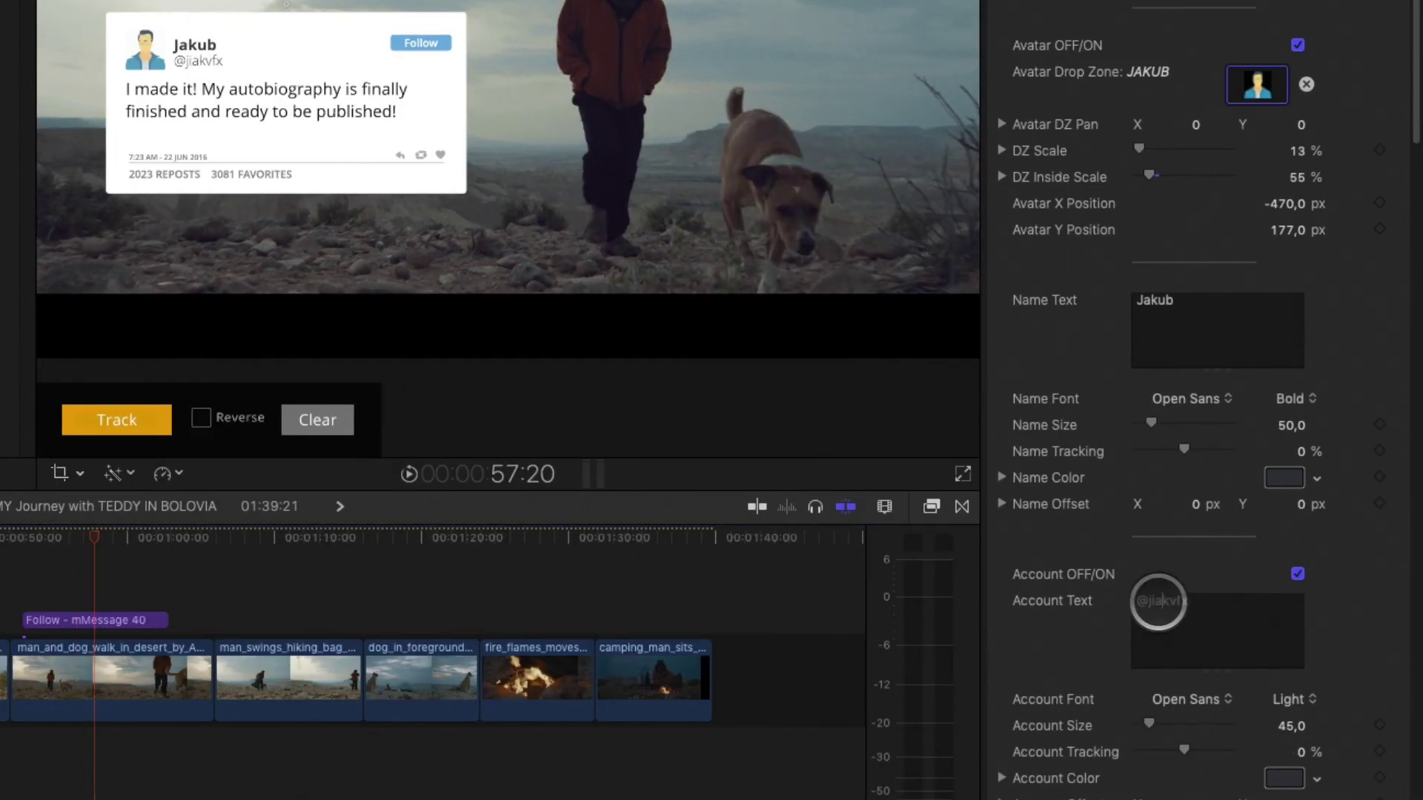
click(1265, 626)
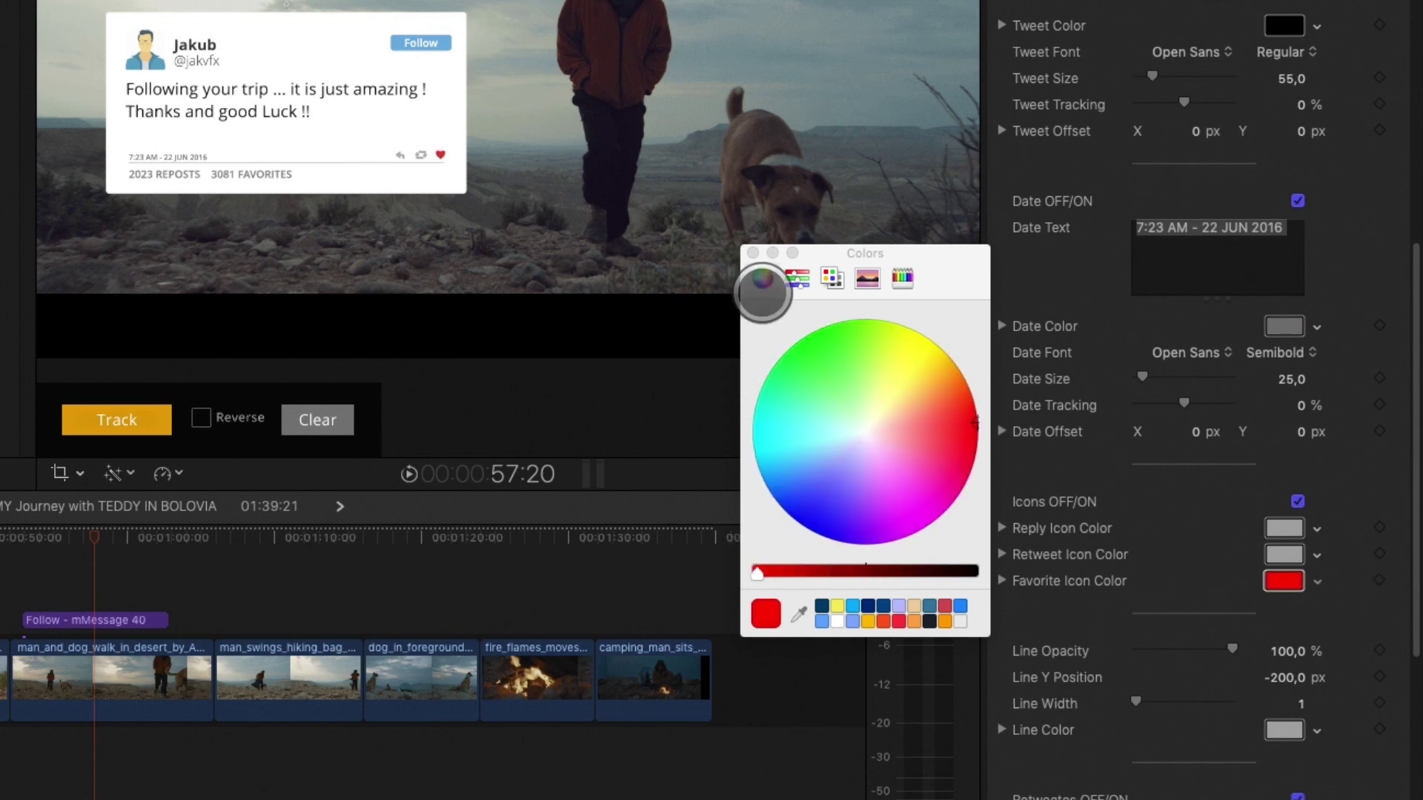
double_click(1204, 652)
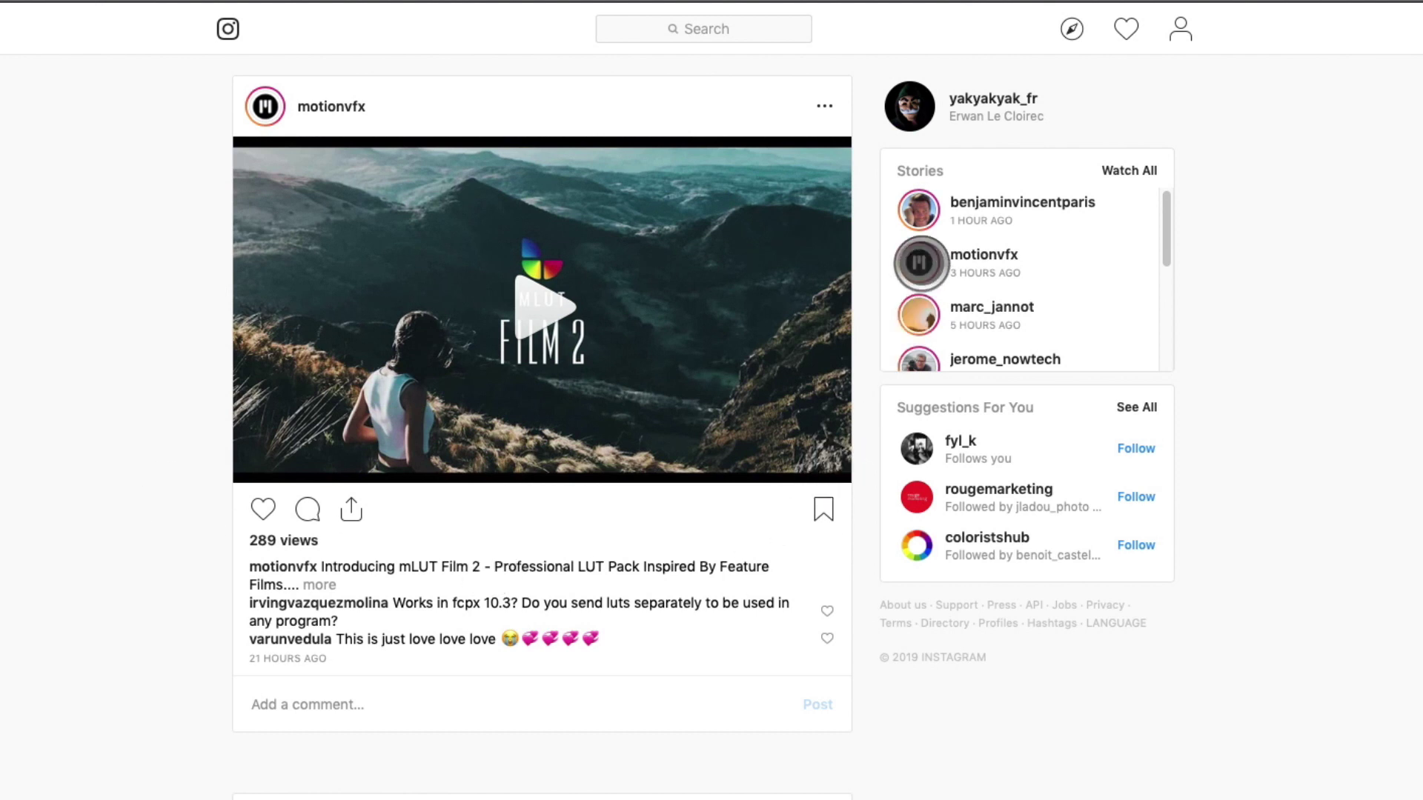
- Switch to Instagram in the browser and view the motionvfx story
click(920, 262)
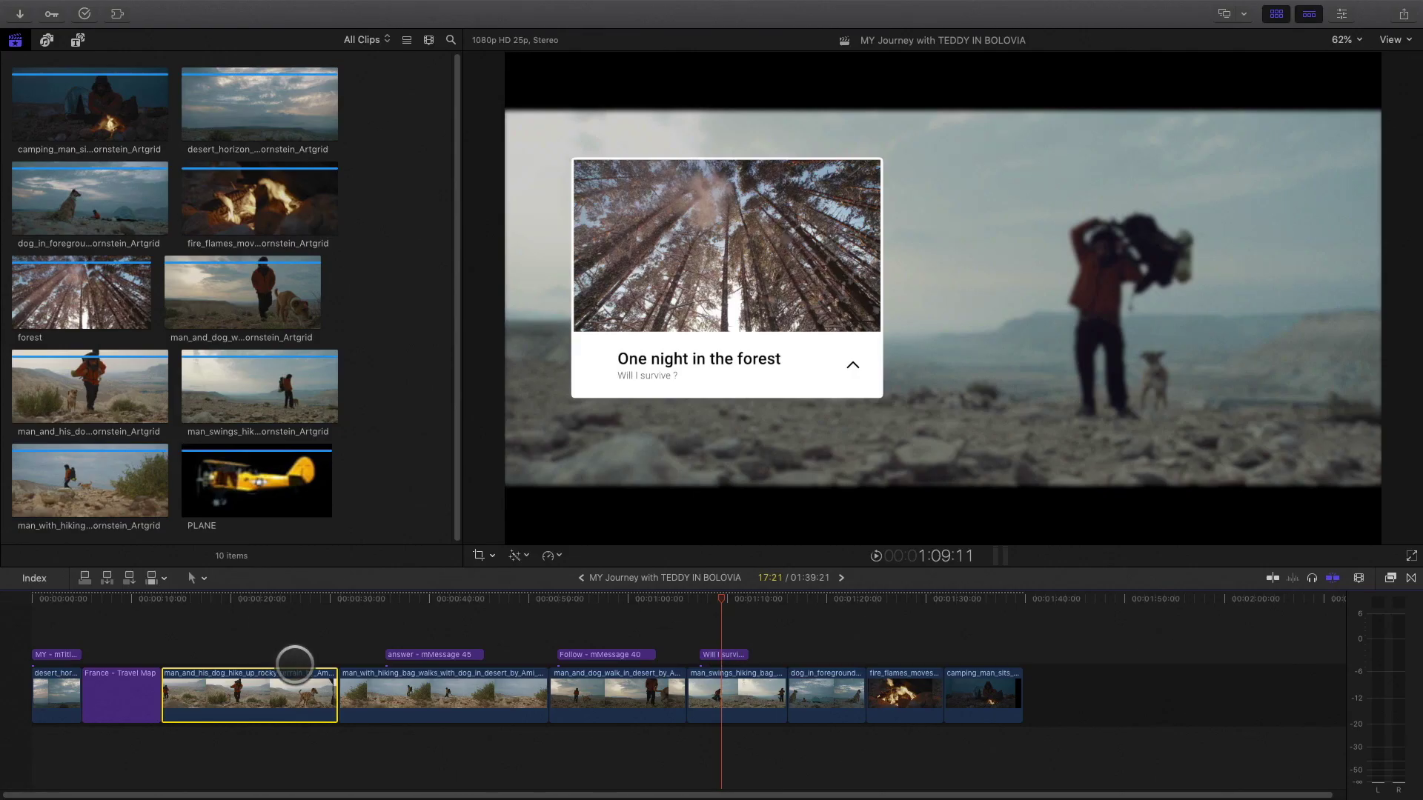
- Start a new project named "STORIES INSTAGRAM" in the YOUTUBE event
click(127, 8)
mouse_move(296, 26)
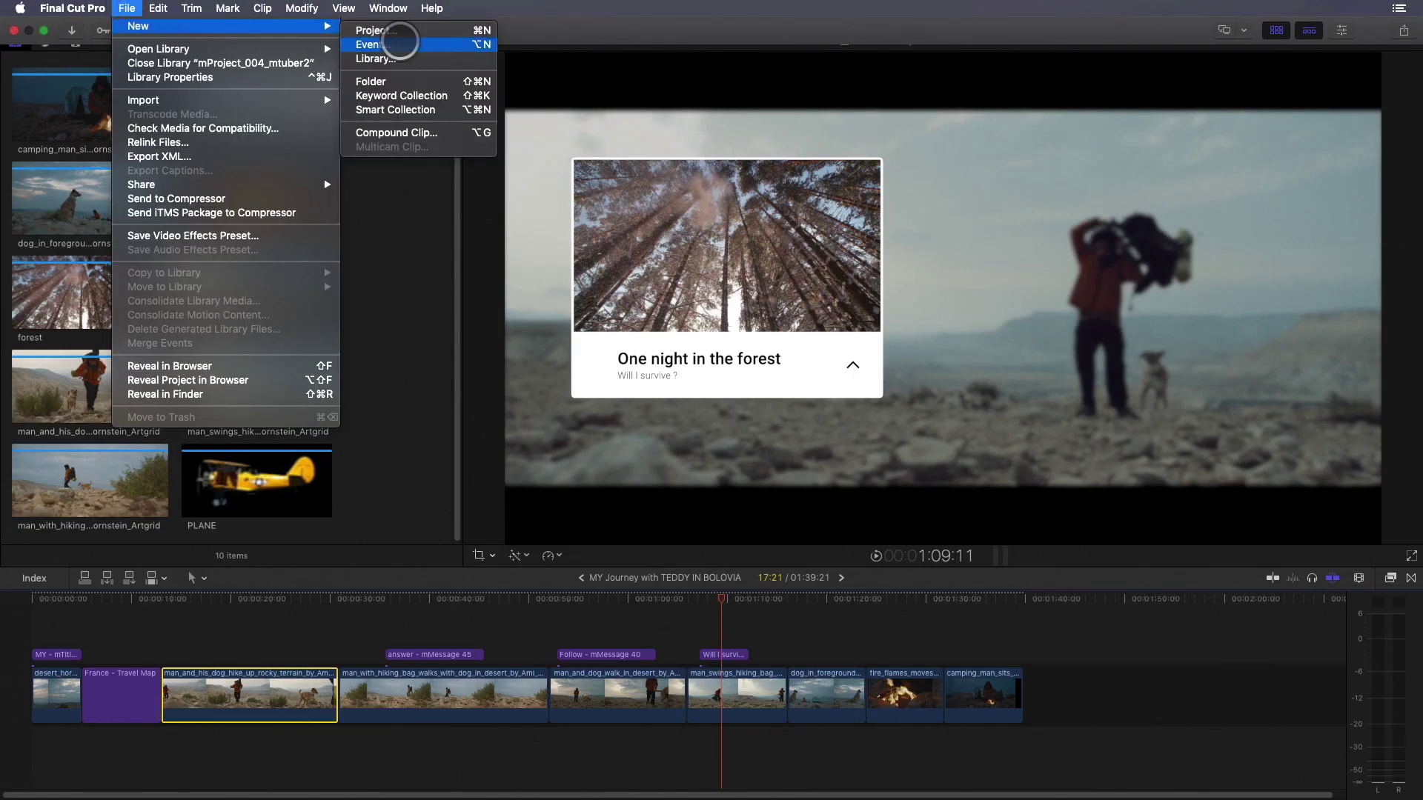
click(398, 32)
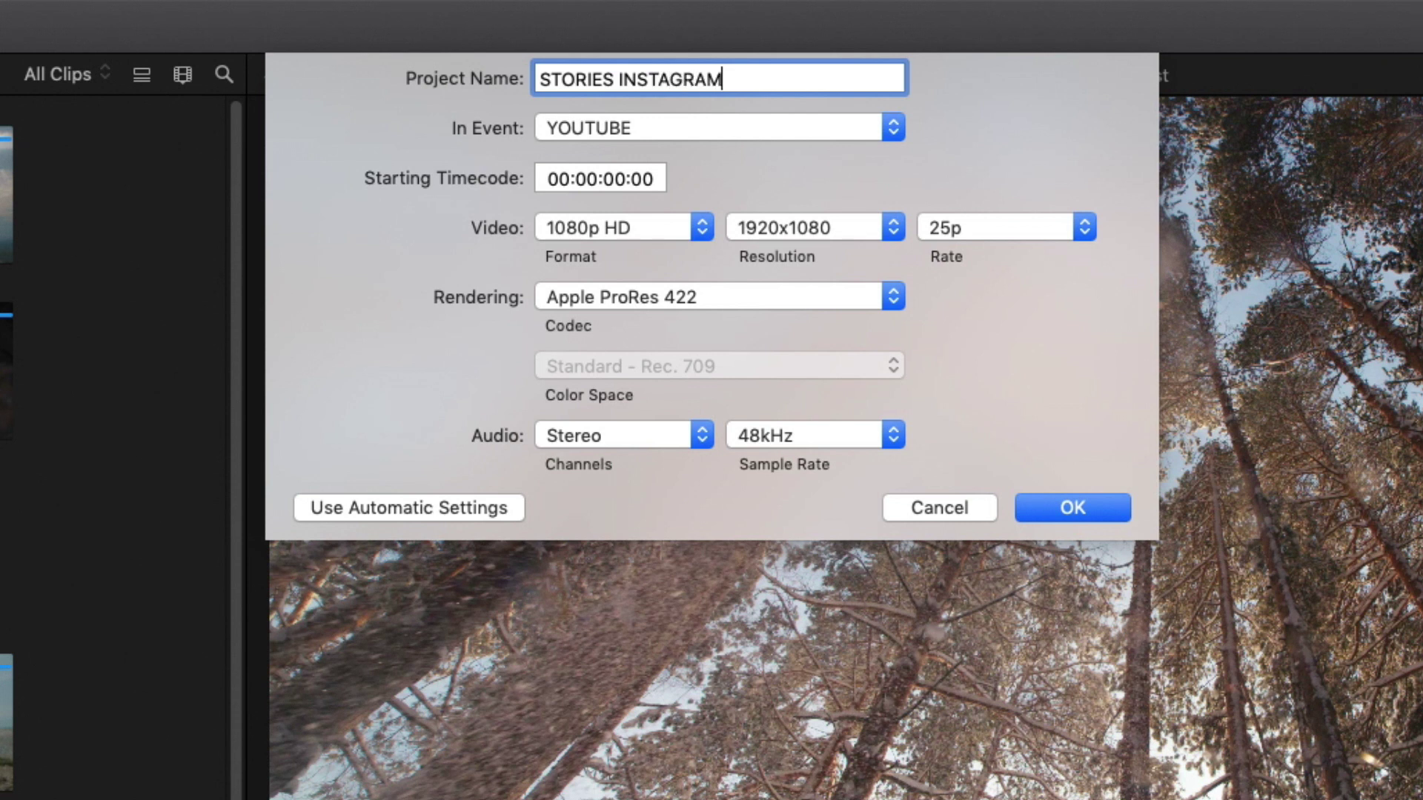
- Give the new project a vertical 1080 x 1920 resolution at 25 fps and create it
click(690, 230)
click(677, 461)
double_click(760, 228)
text(1080)
key(Tab)
text(1920)
click(967, 223)
click(969, 270)
click(1060, 576)
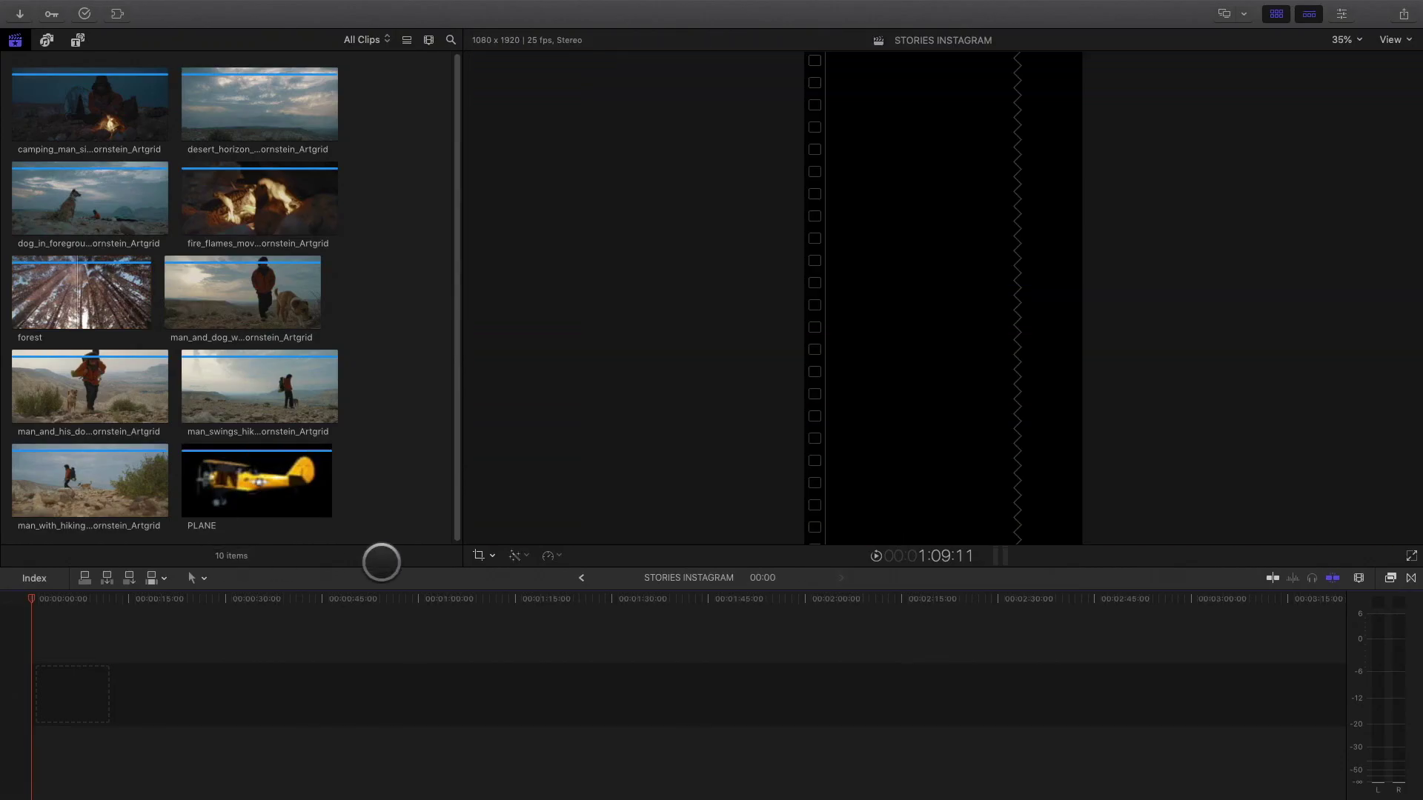
- Copy all clips and titles from the MY Journey with TEDDY IN BOLOVIA timeline into the STORIES INSTAGRAM project
click(581, 578)
drag(725, 710, 25, 613)
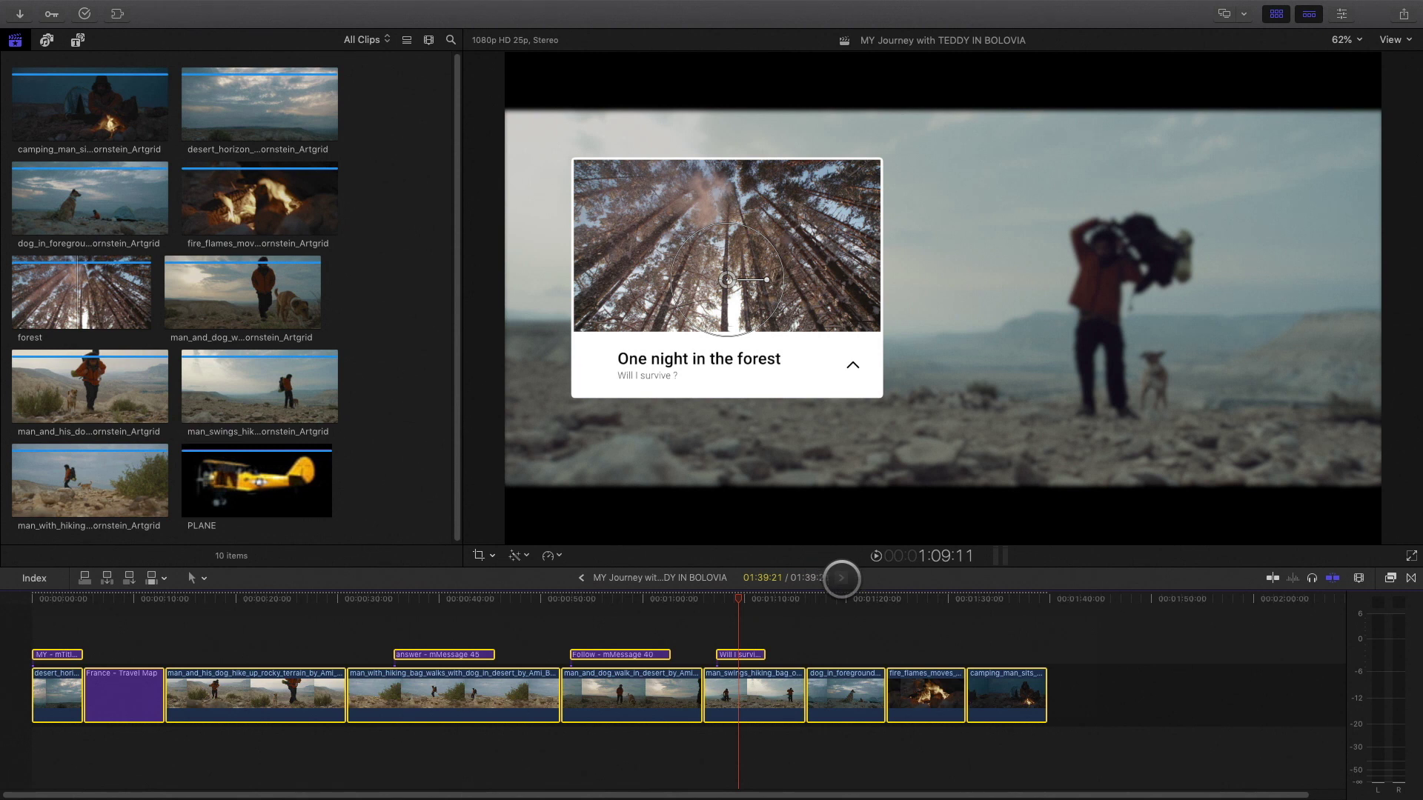
click(841, 578)
key(ctrl+v)
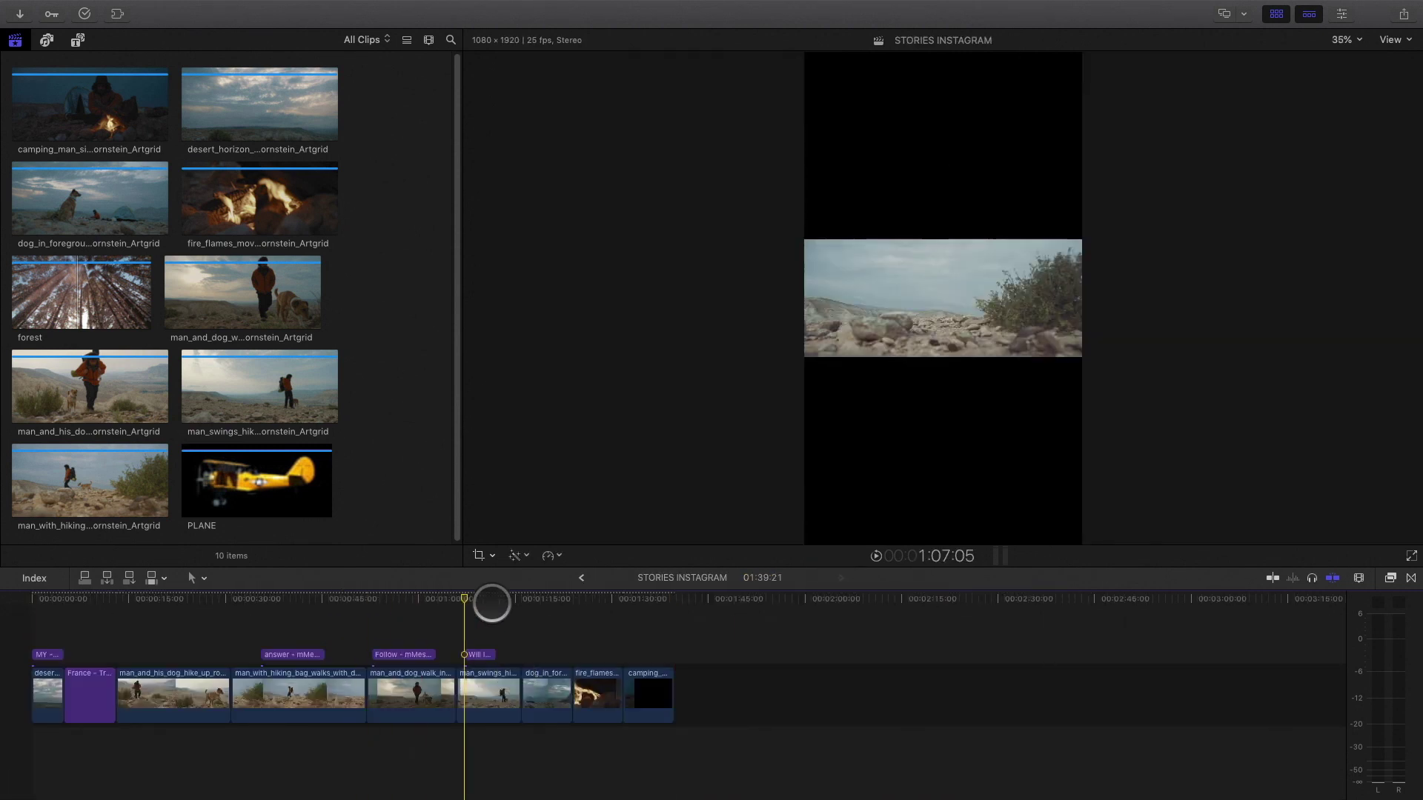
- Set the spatial conform type of all clips in the STORIES INSTAGRAM timeline to None
click(92, 632)
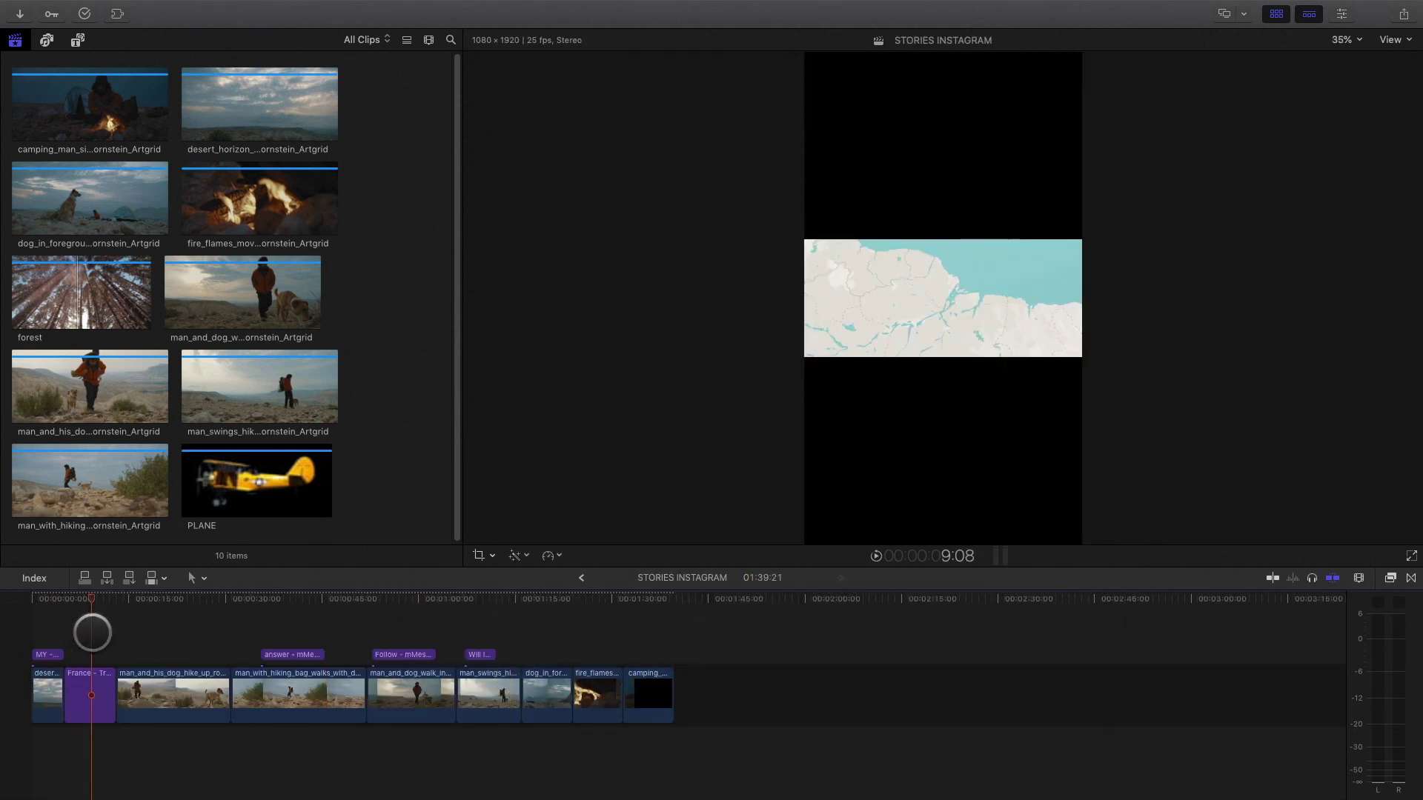
key(Home)
drag(667, 621, 13, 763)
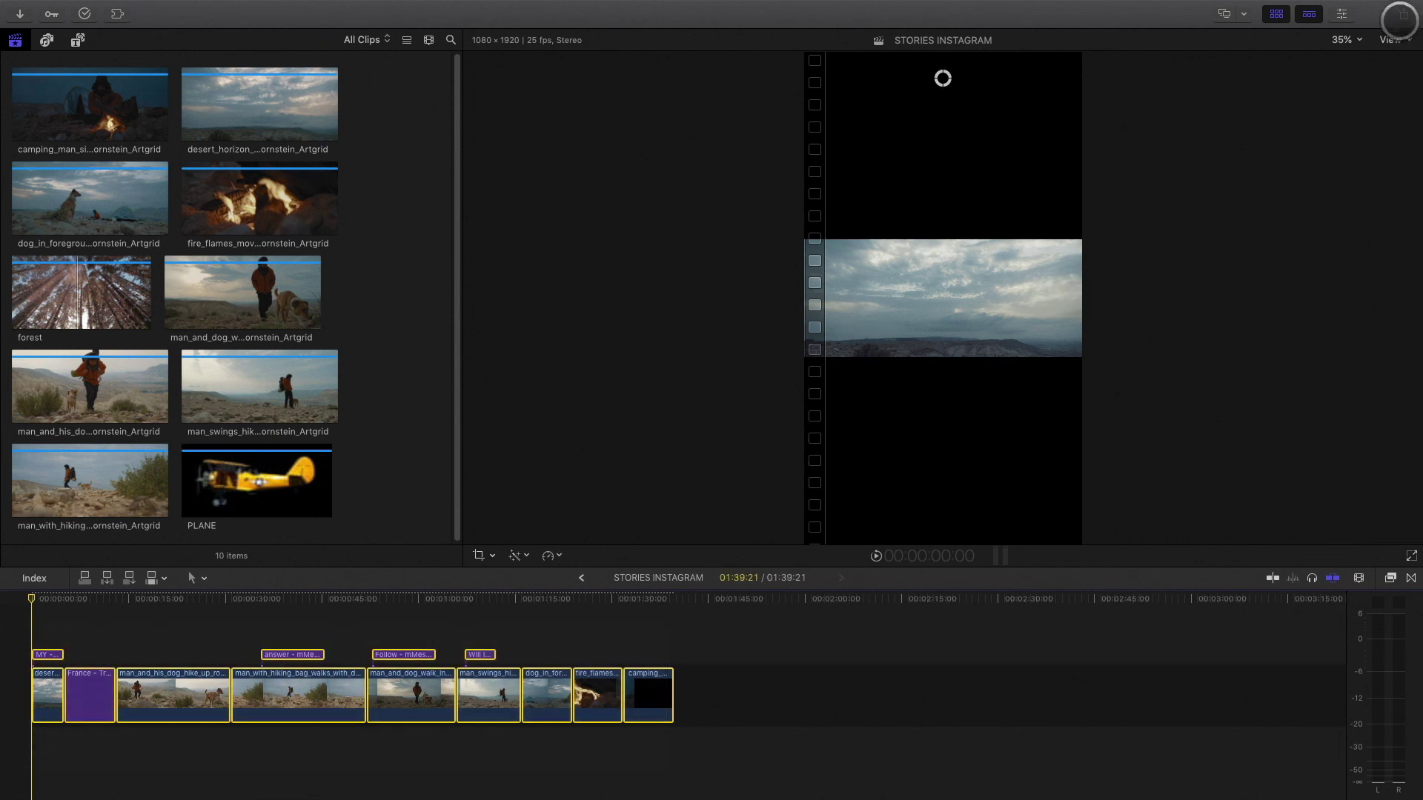
click(1344, 14)
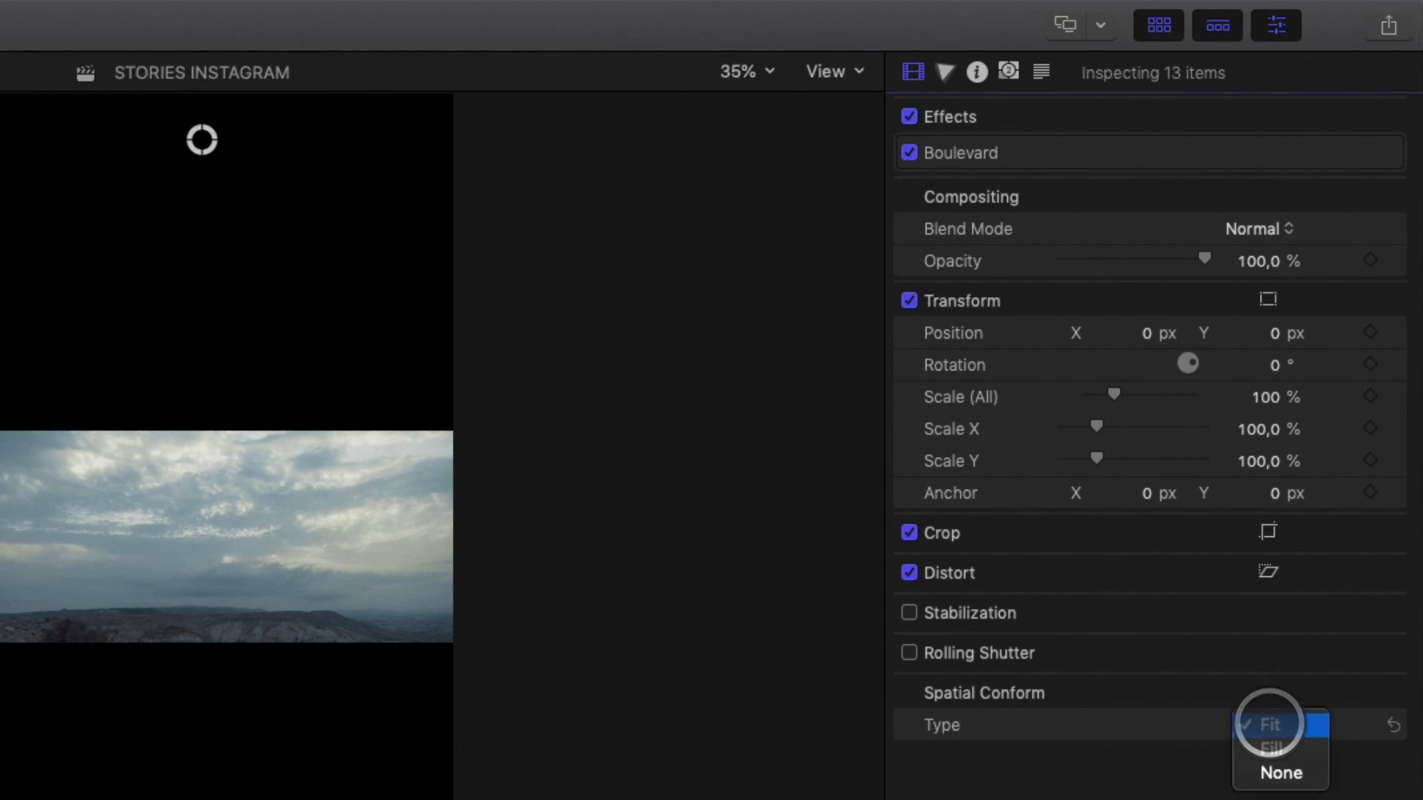
click(1279, 773)
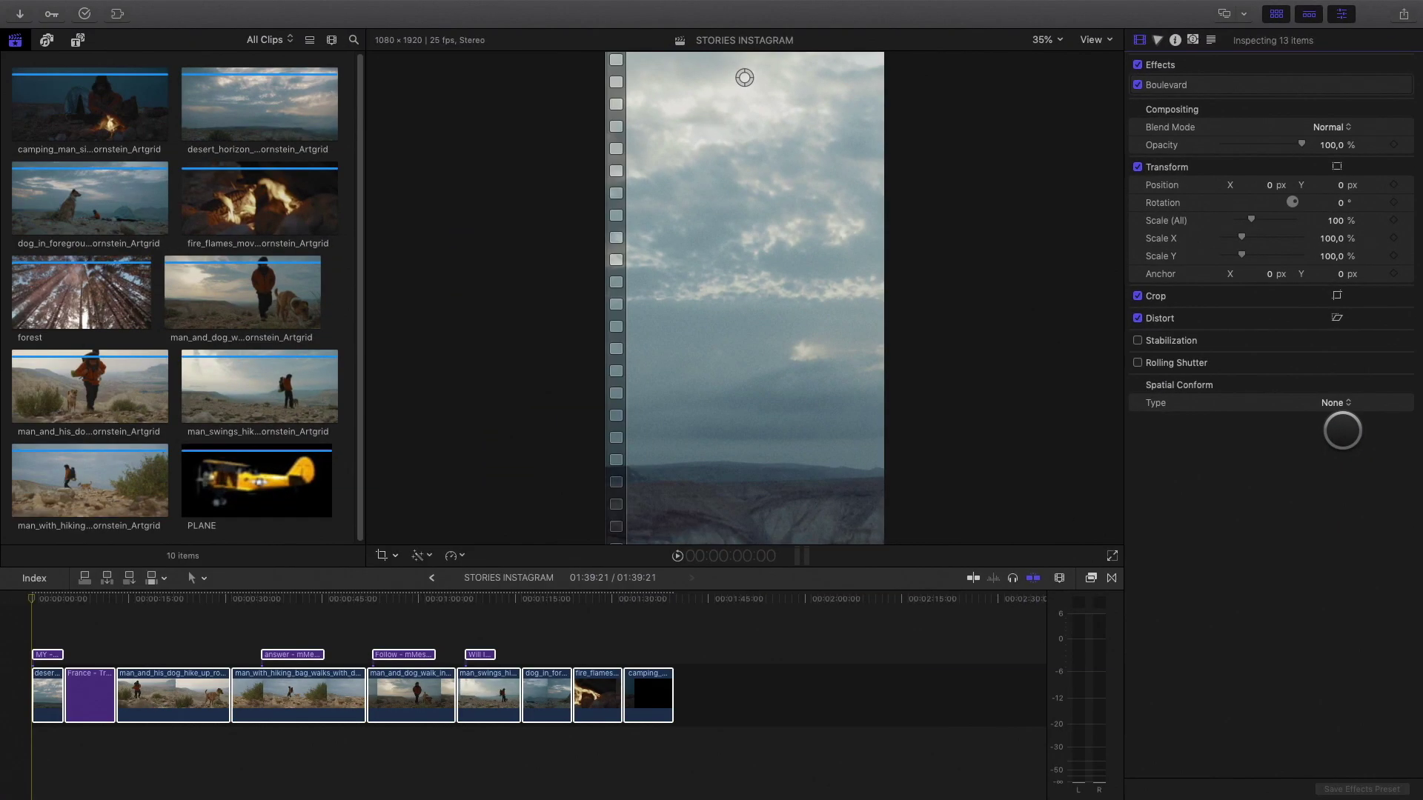
- Remove the France travel map and the message titles from the timeline, and shorten the man_and_his_dog and man_with_hiking_bag clips
click(103, 602)
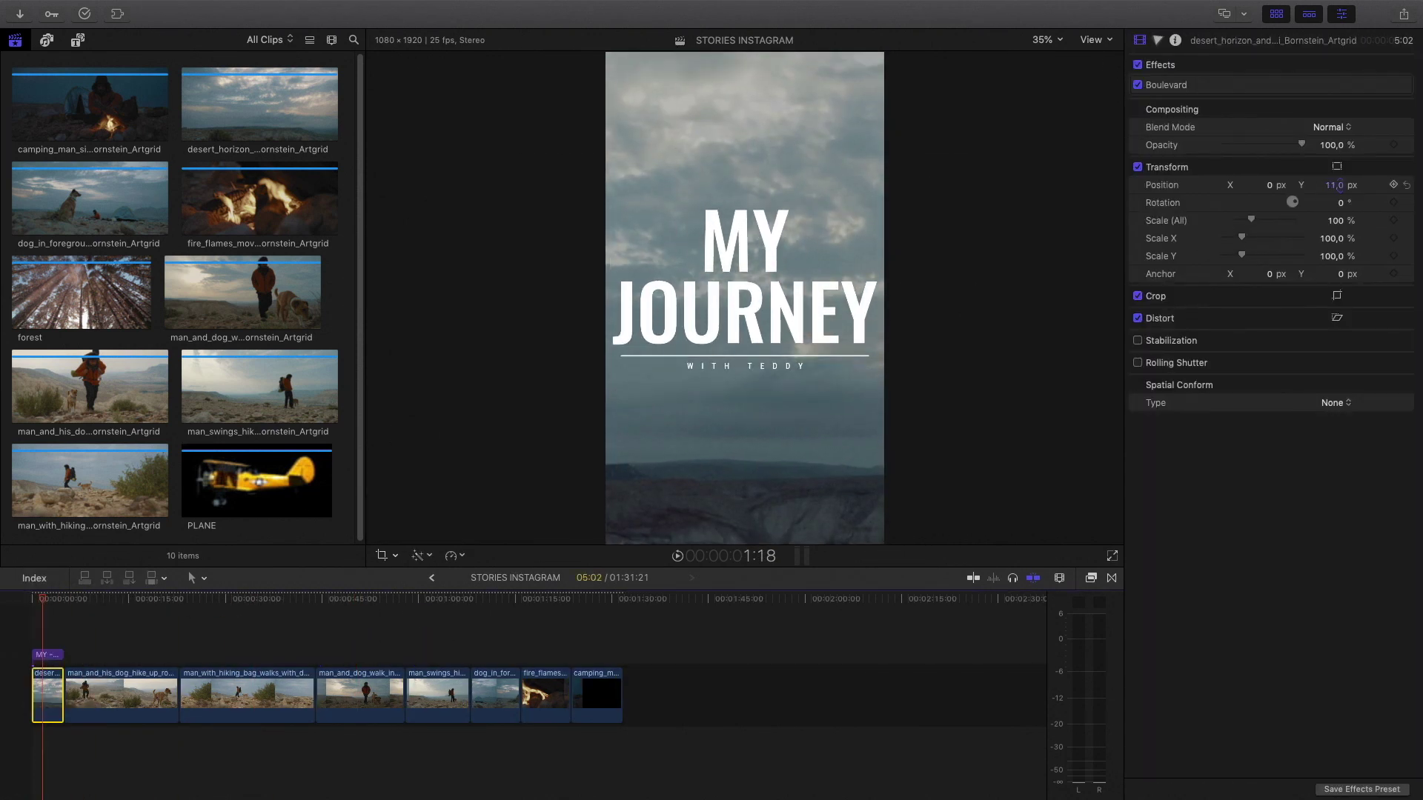
drag(104, 597, 210, 597)
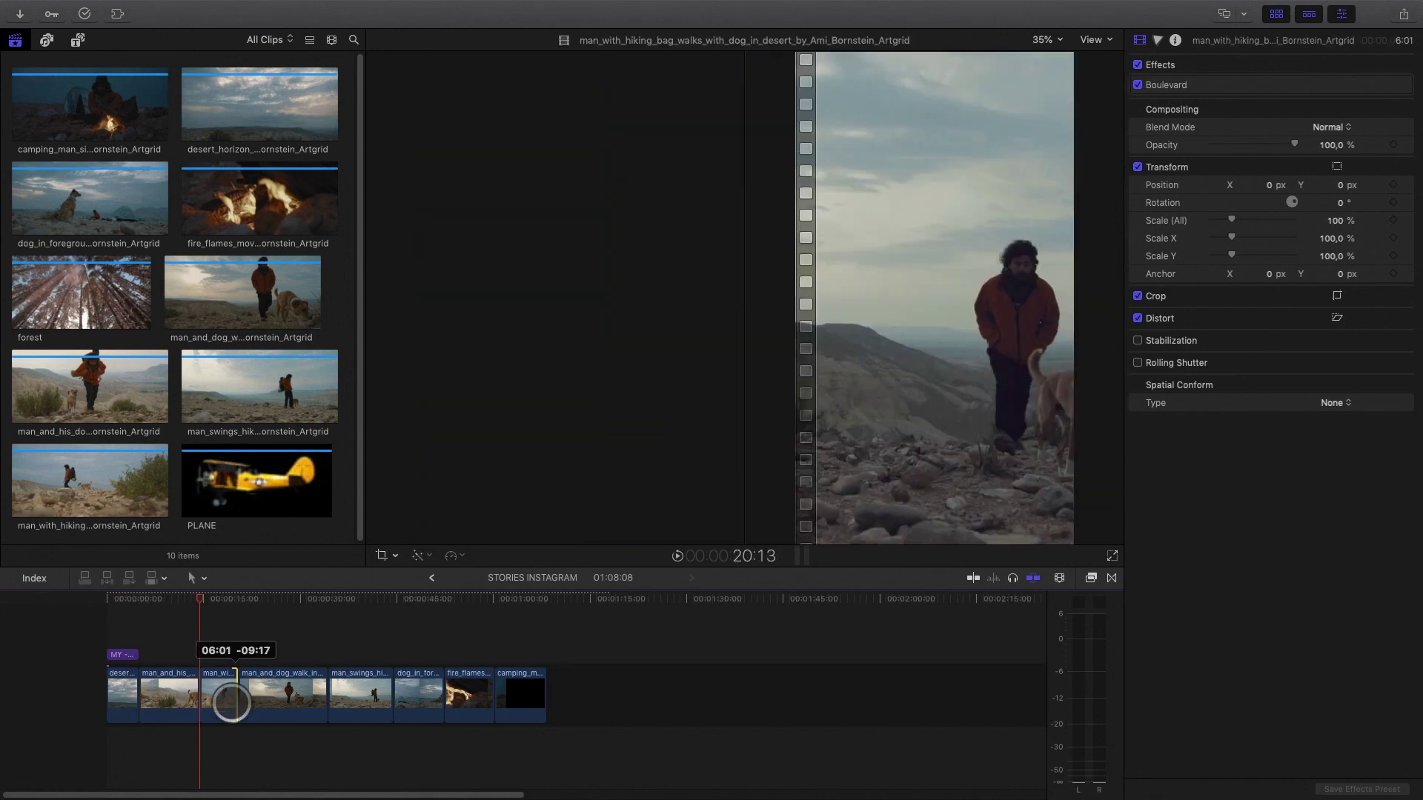
drag(231, 702, 245, 702)
- Reframe the remaining clips horizontally in the vertical frame and delete the fire_flames clip
click(302, 693)
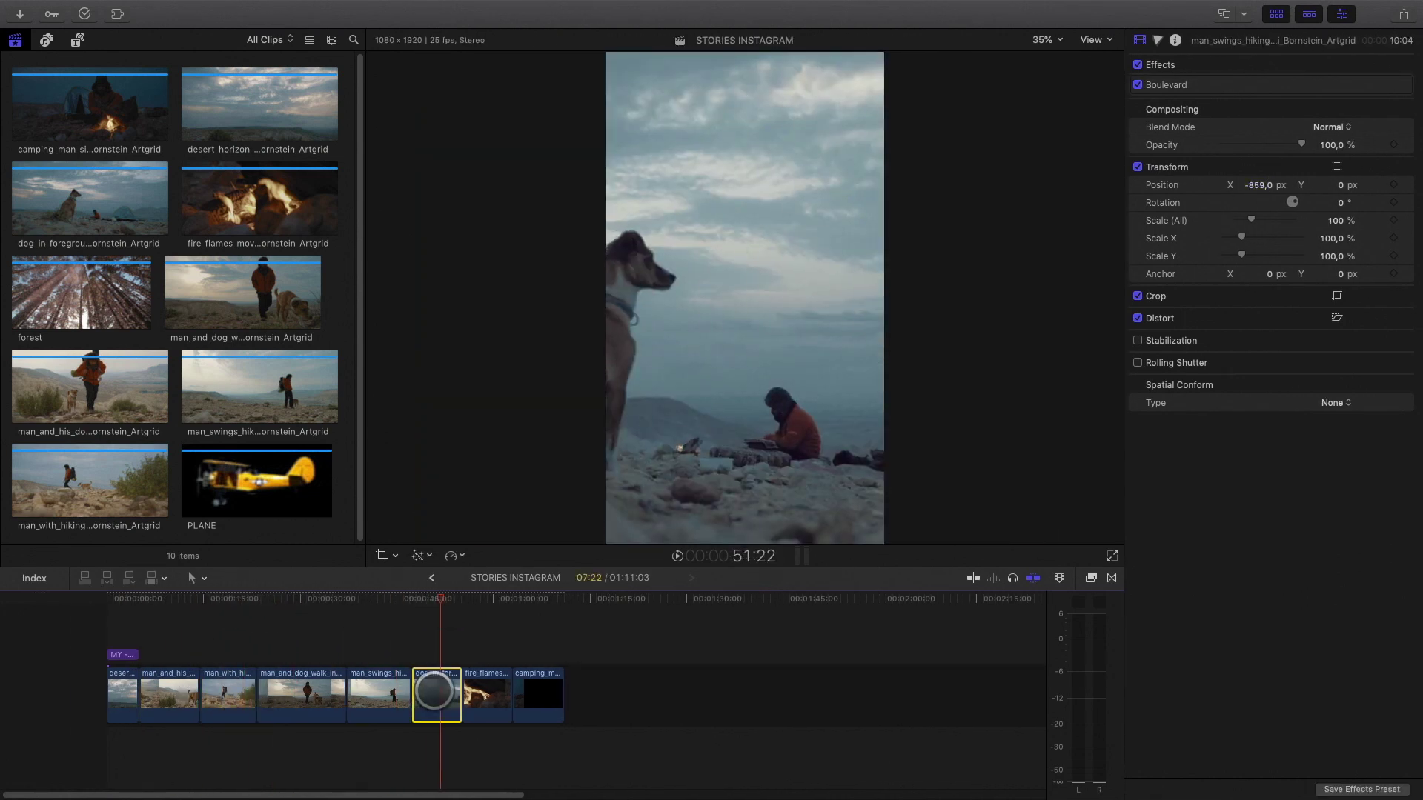
drag(1271, 184, 1290, 185)
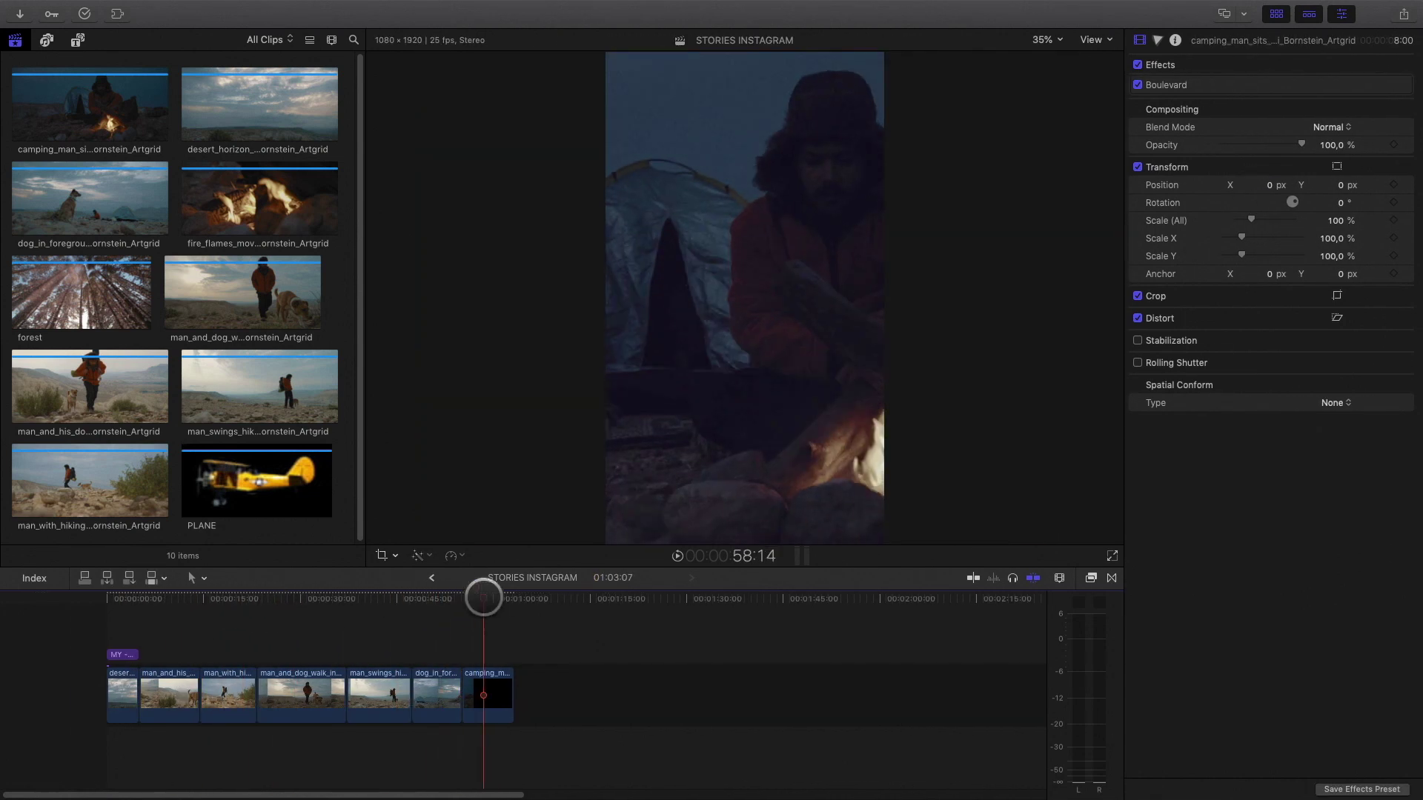
drag(1260, 184, 1230, 185)
- Browse the mStories titles and place mStories 15 above the clips, from the second clip to the end of the timeline
click(104, 599)
click(78, 39)
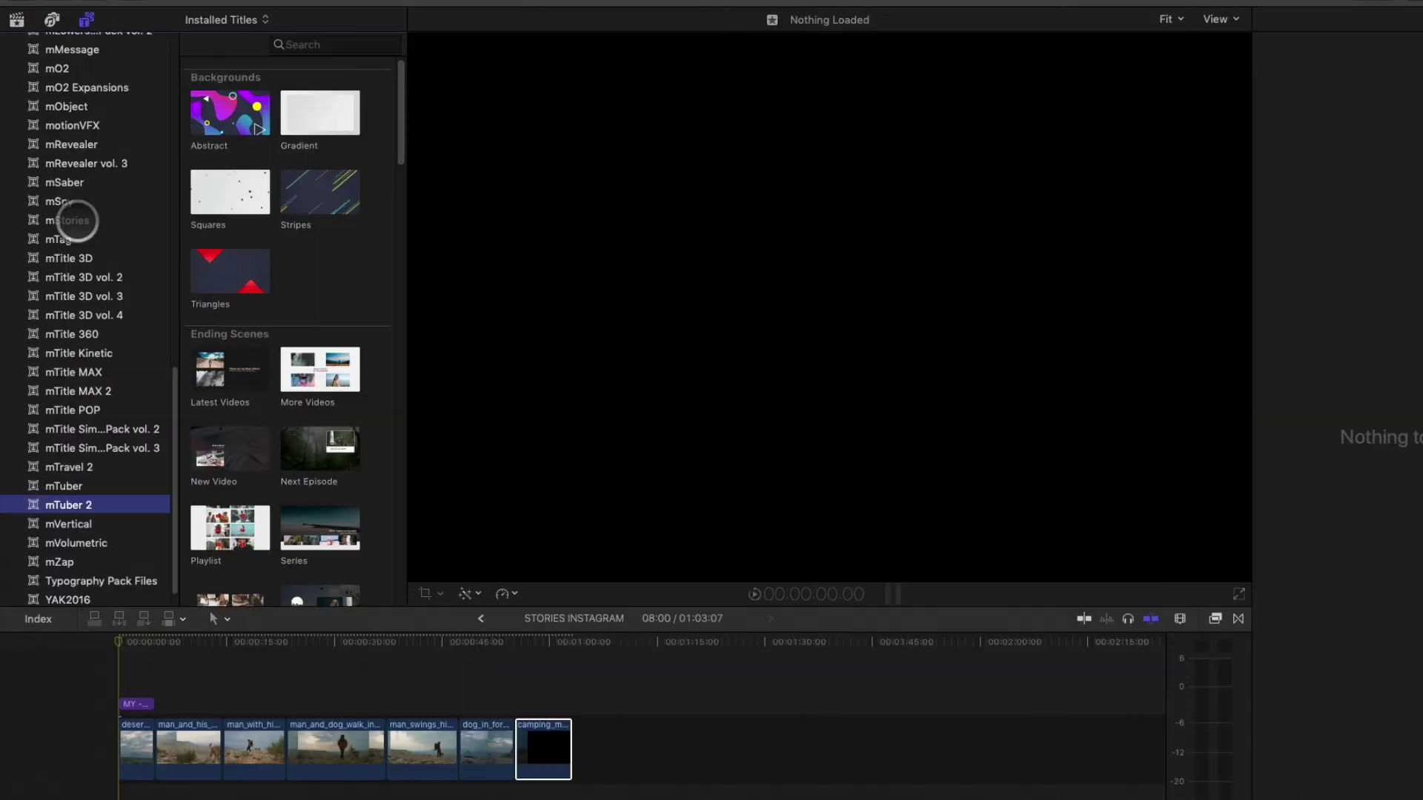
click(81, 201)
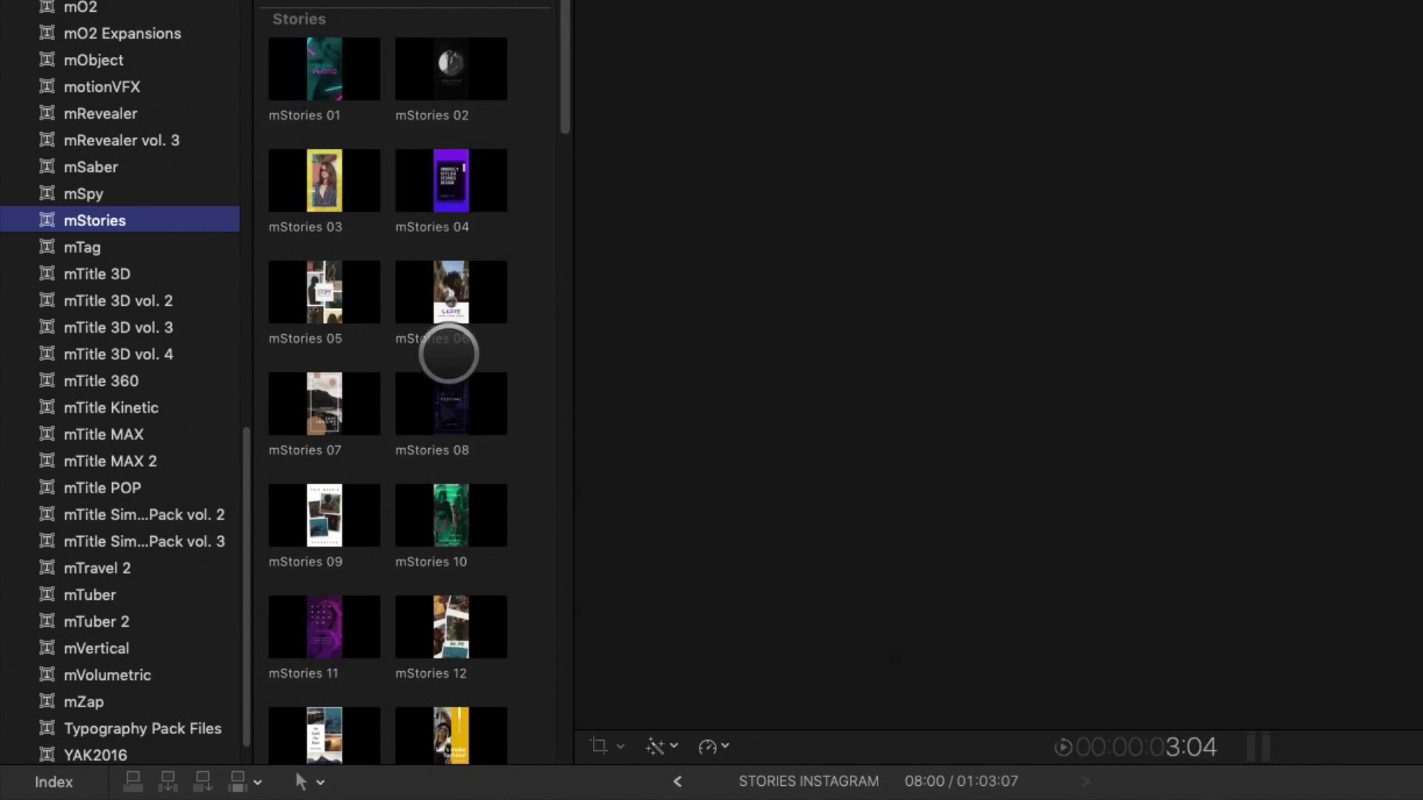
scroll(441, 519, down, 3)
scroll(442, 523, down, 5)
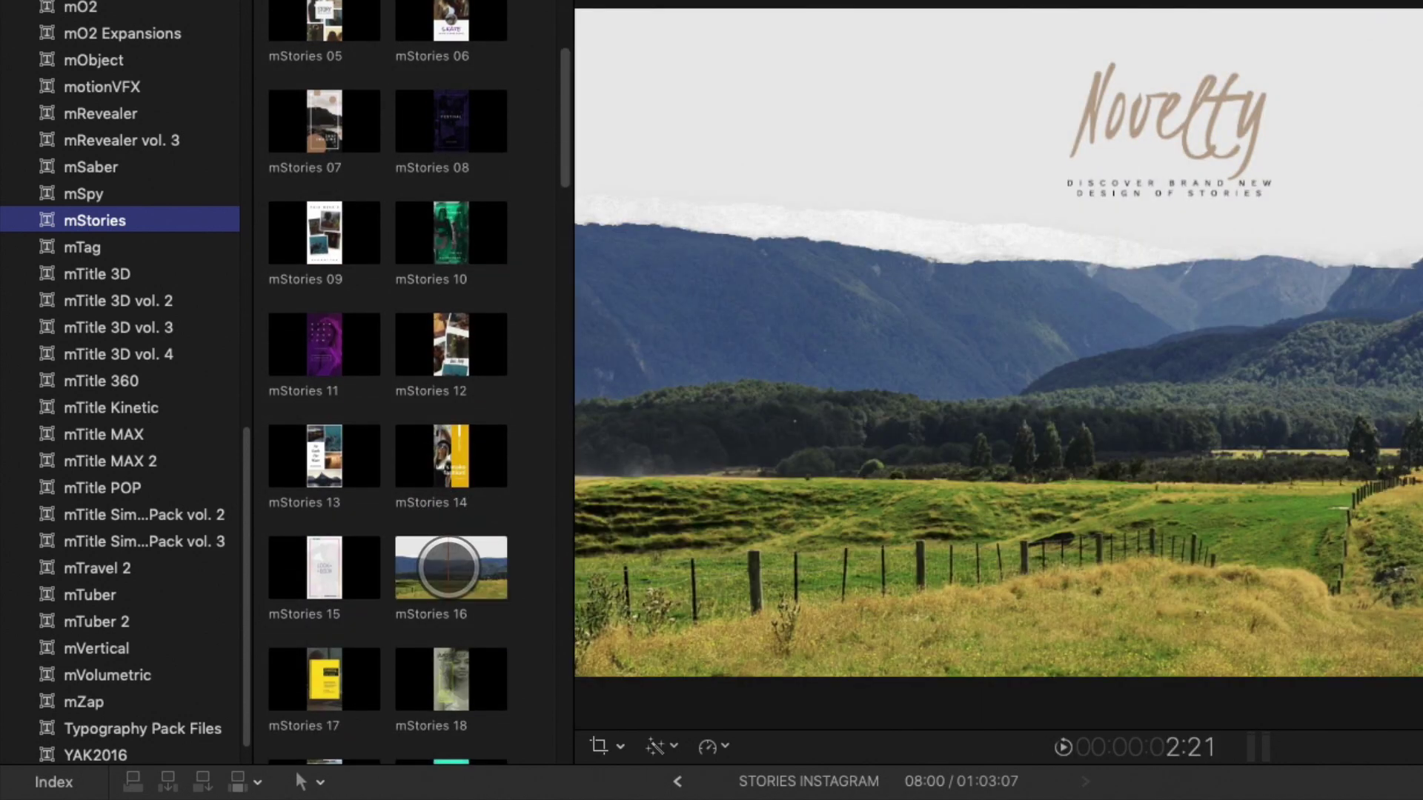
drag(324, 563, 512, 655)
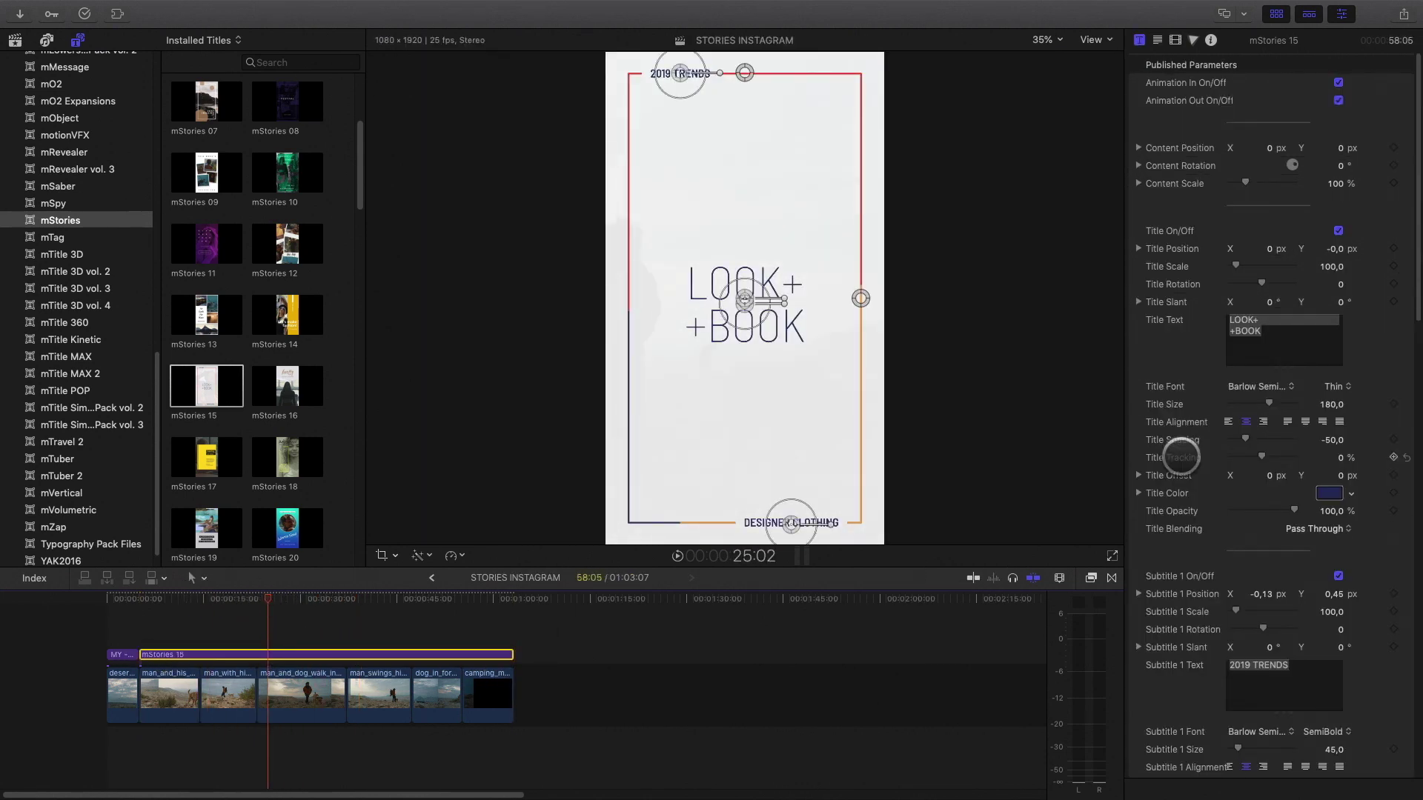
- Extend mStories 15 over the whole timeline, clear its main title and second subtitle, set subtitle 1 to "2019 TRIP" and make its background semi-transparent
scroll(1181, 456, down, 15)
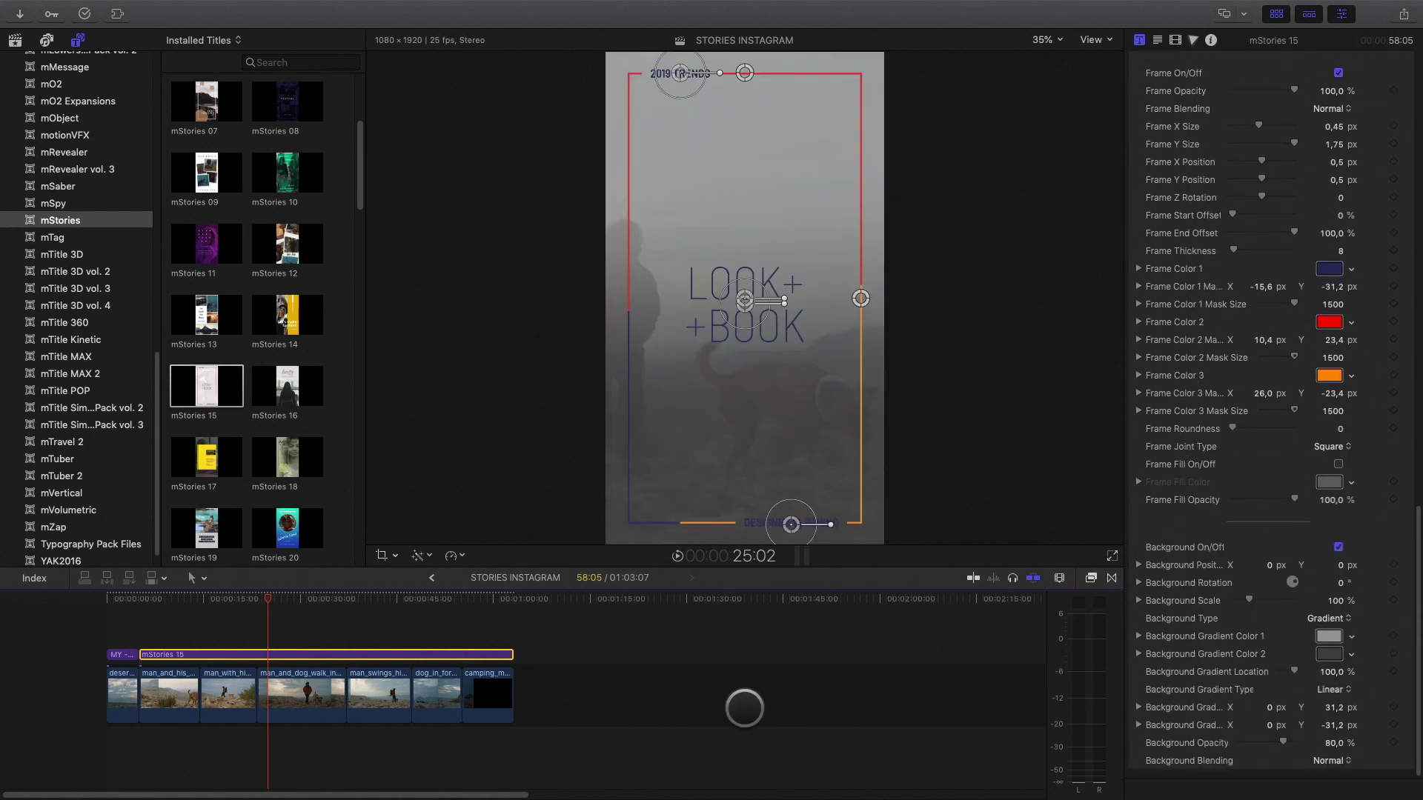
scroll(1328, 498, up, 15)
click(107, 602)
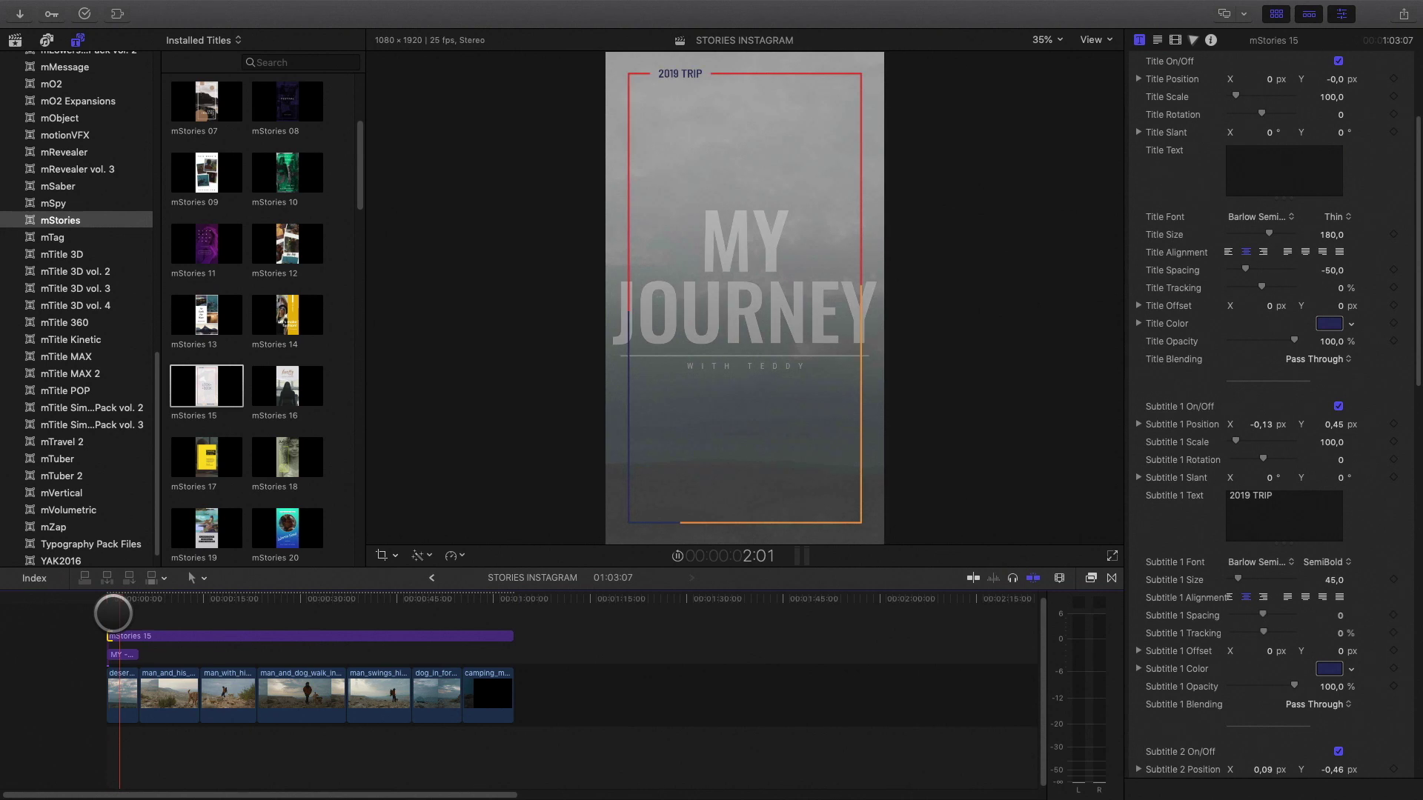
scroll(1199, 615, down, 10)
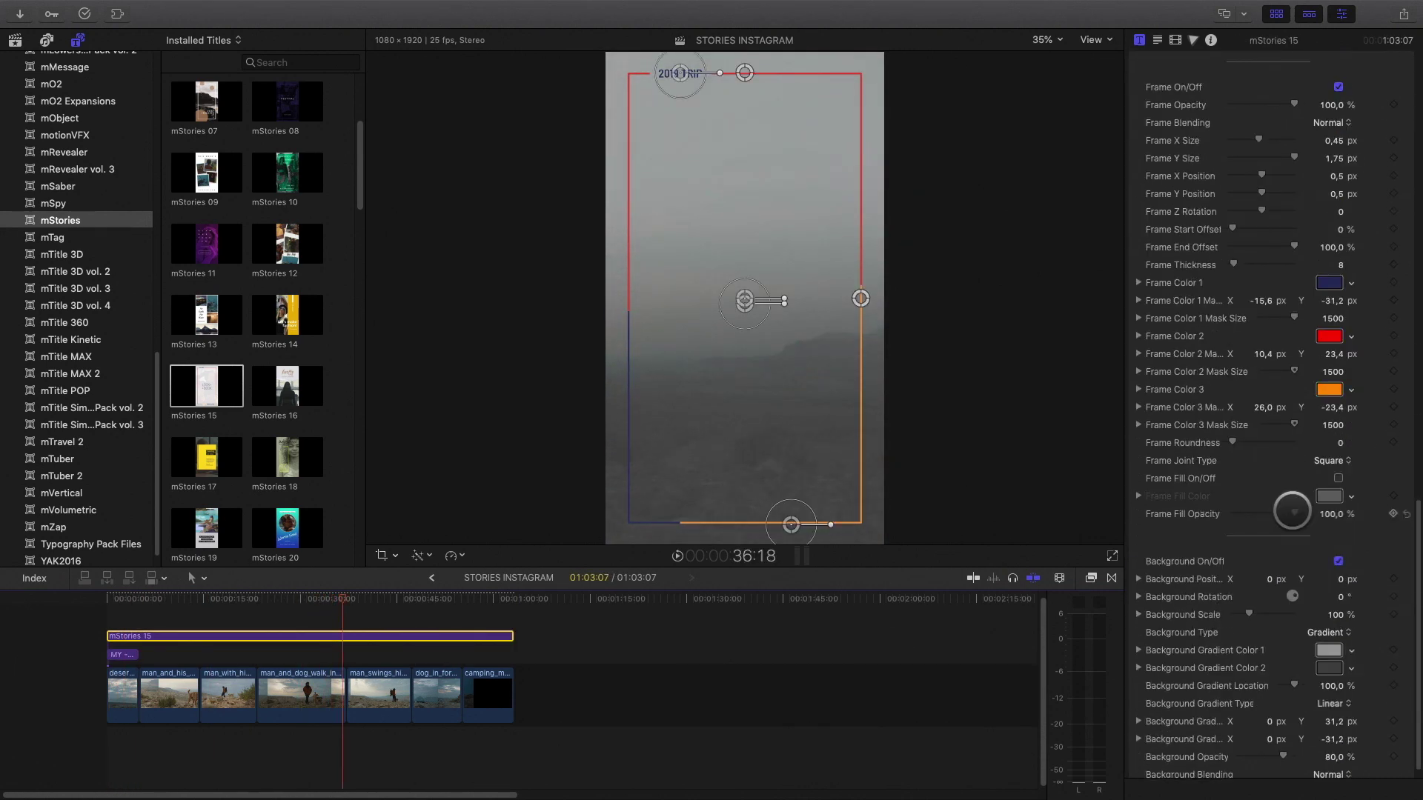
- Add the mStories Crown add-on above the dog_in_foreground clip, shrink it to about 52% and place it over the dog's head
click(379, 696)
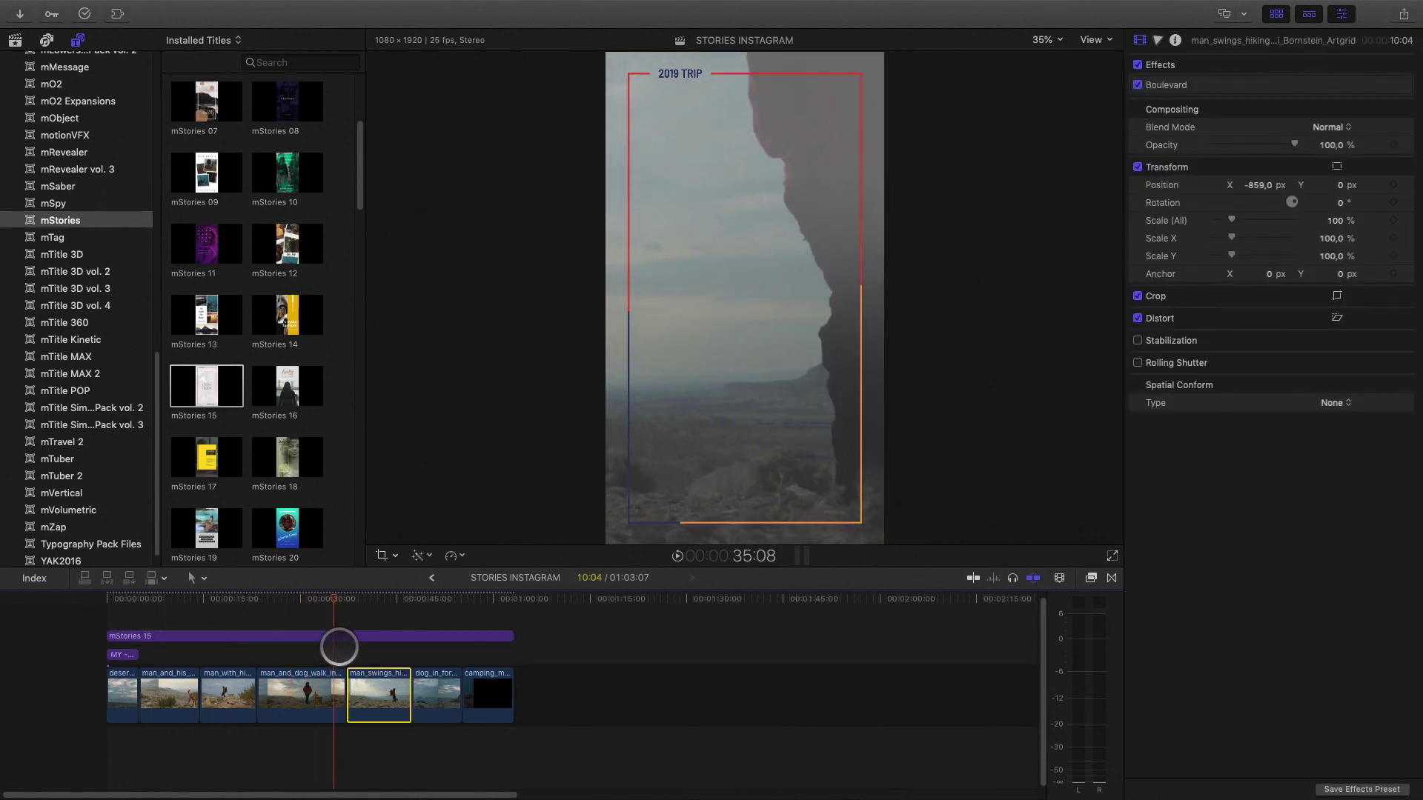
click(413, 660)
scroll(214, 438, down, 20)
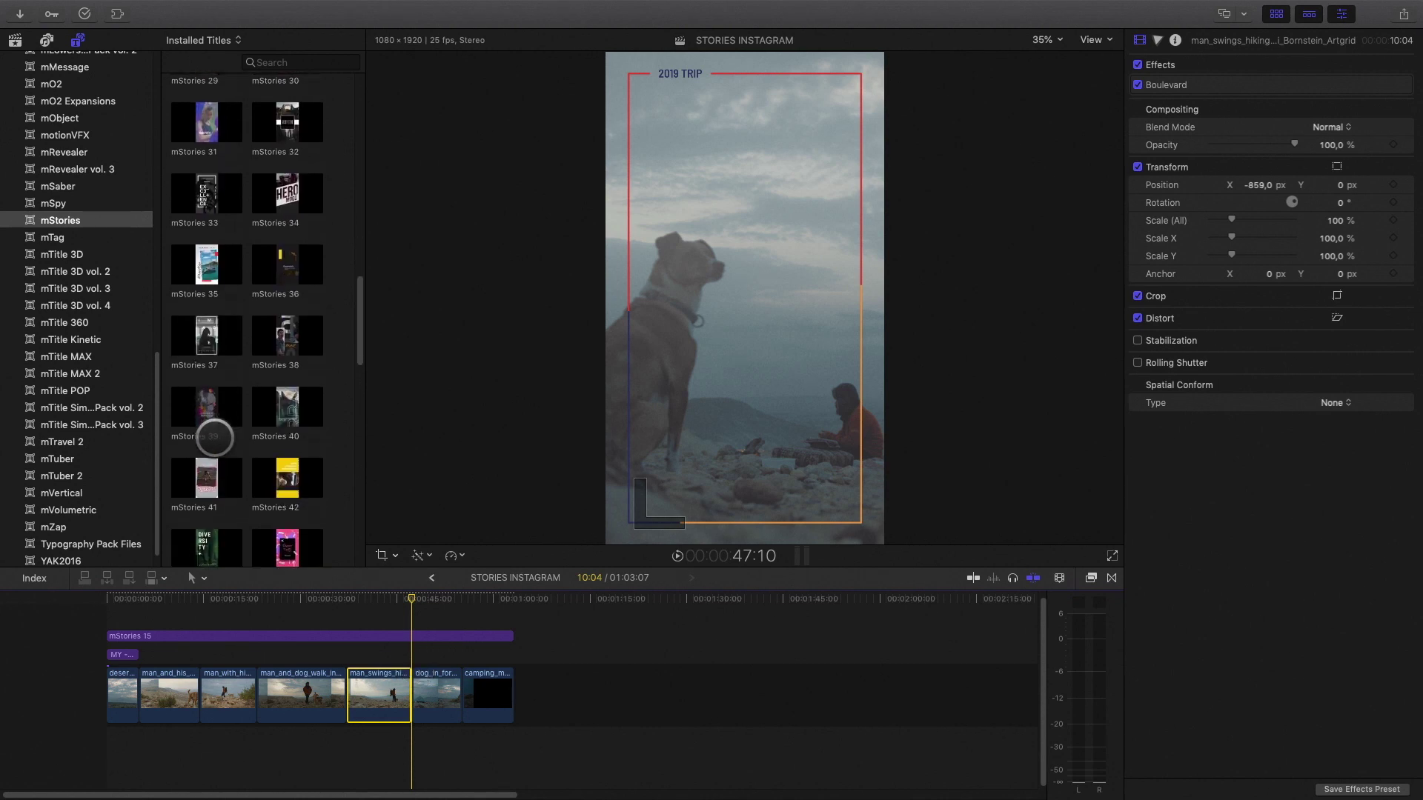
drag(395, 617, 433, 657)
click(440, 597)
drag(719, 226, 714, 205)
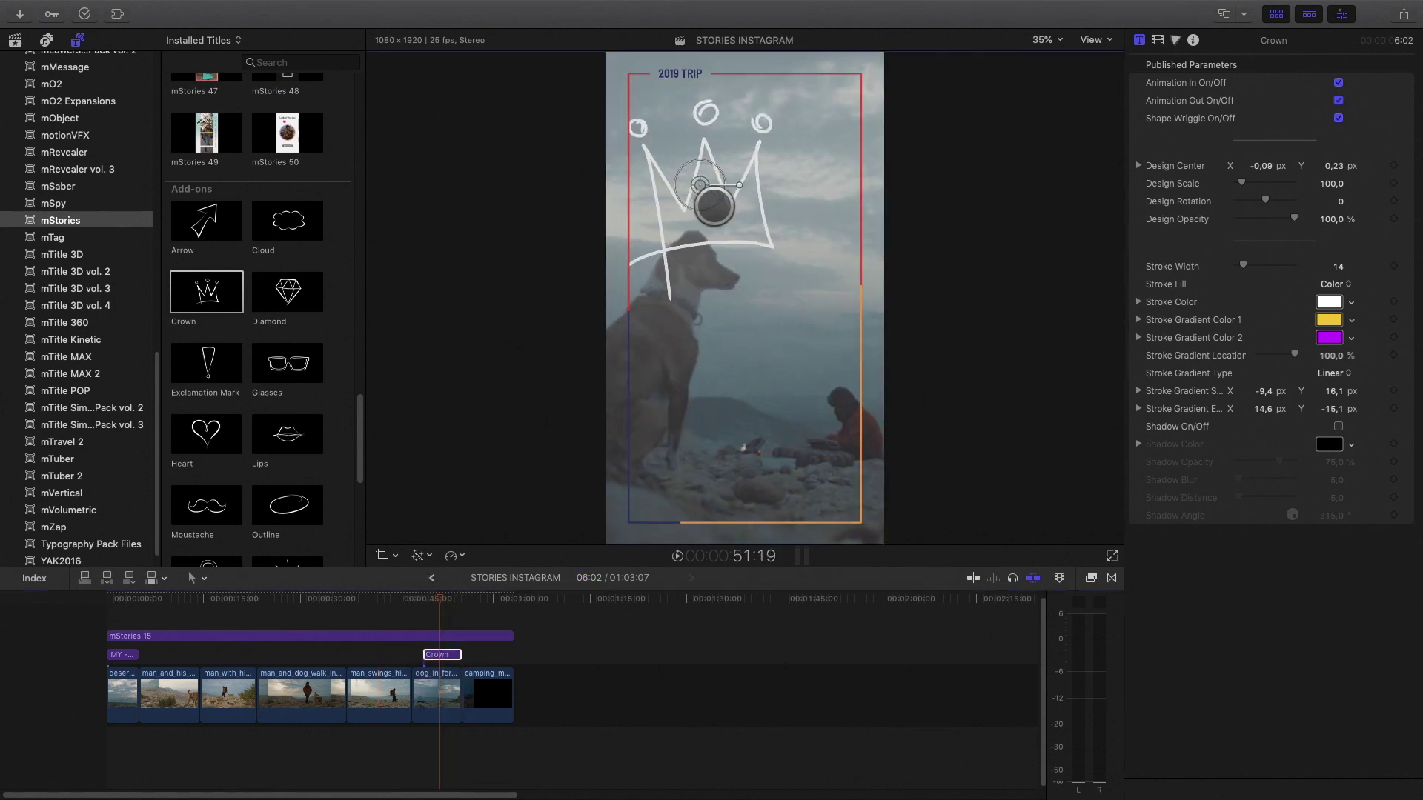
mouse_move(427, 599)
mouse_down()
mouse_move(492, 604)
mouse_move(434, 600)
mouse_up()
- Add the Call To Action 03 title across the whole timeline and set its line opacity to 0%
scroll(206, 382, down, 10)
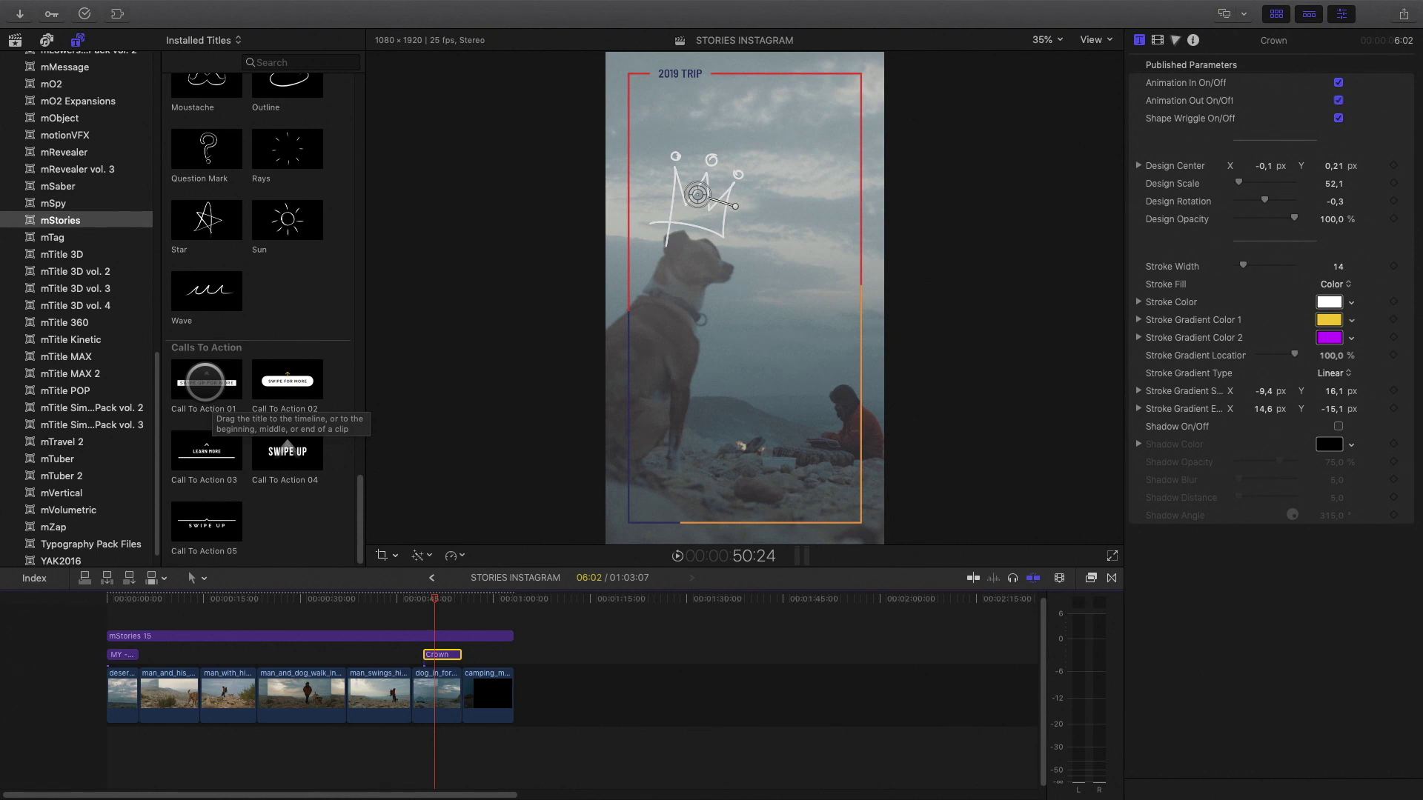
click(206, 380)
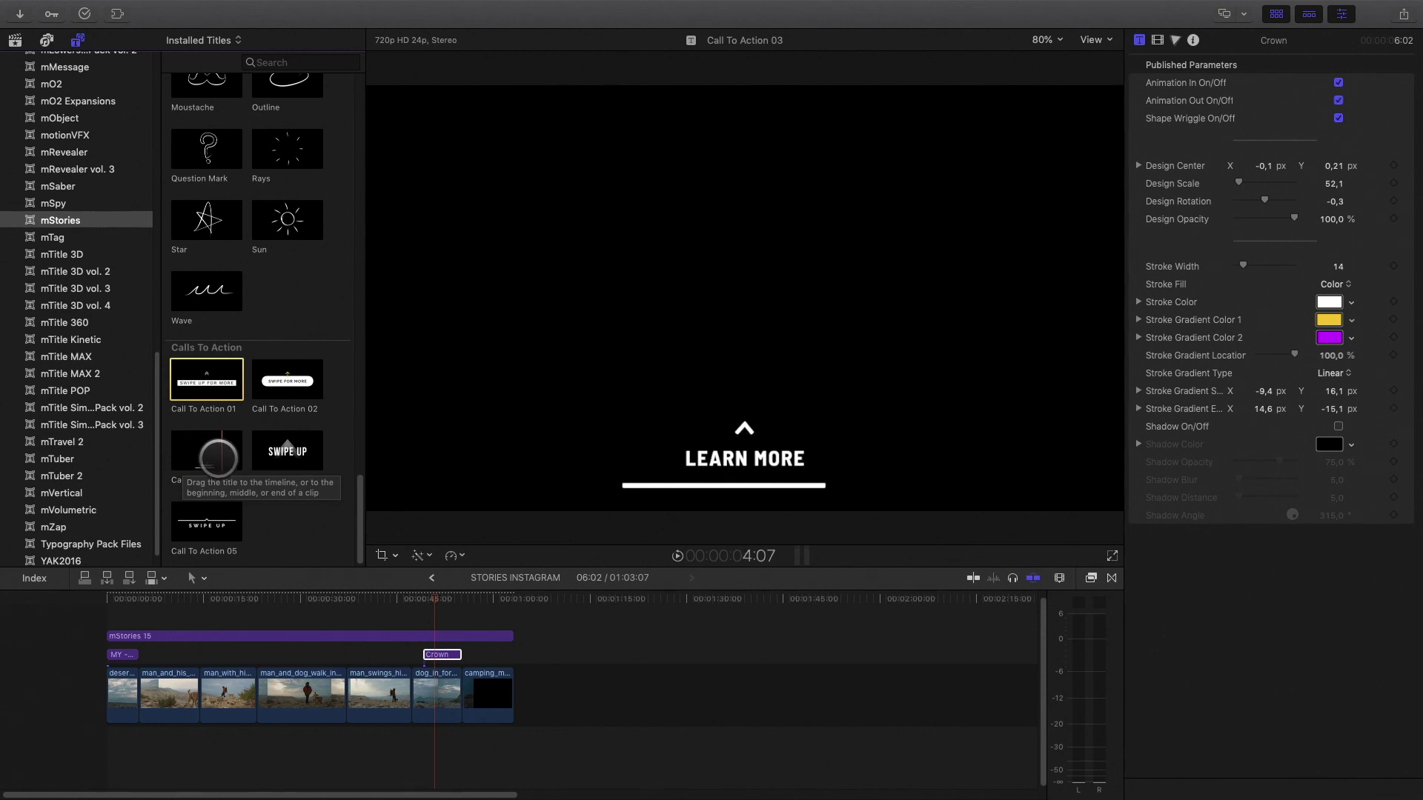
drag(219, 459, 508, 619)
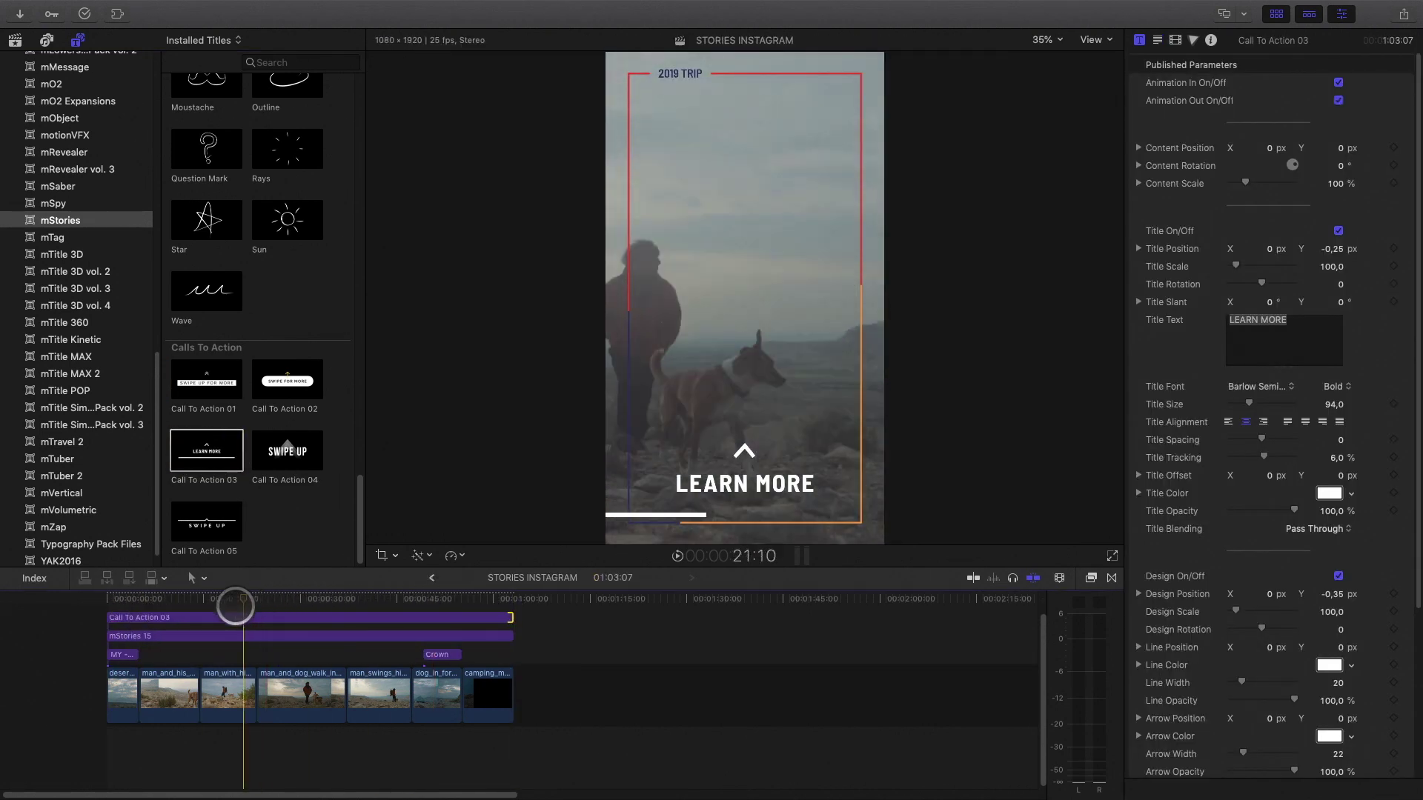
click(319, 619)
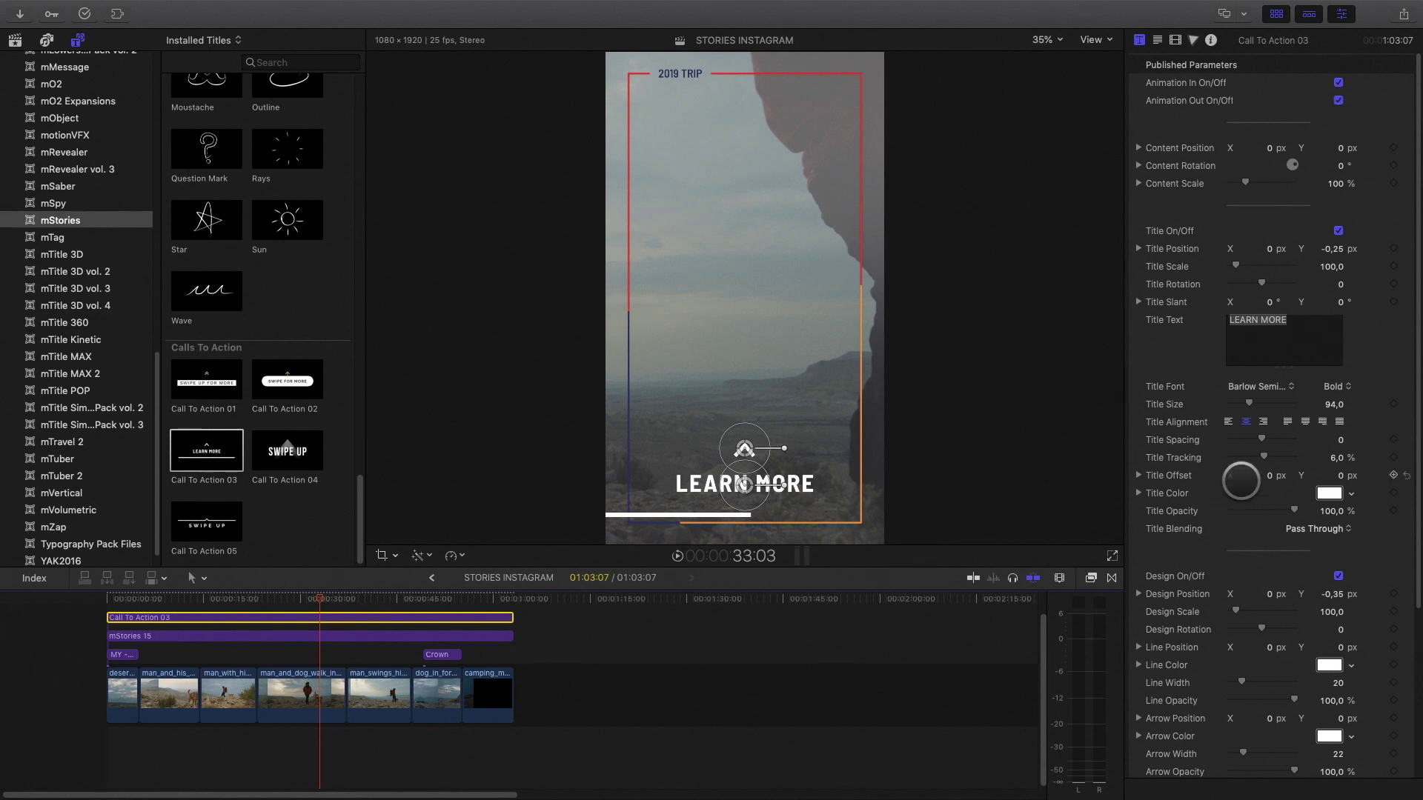
scroll(1242, 481, down, 10)
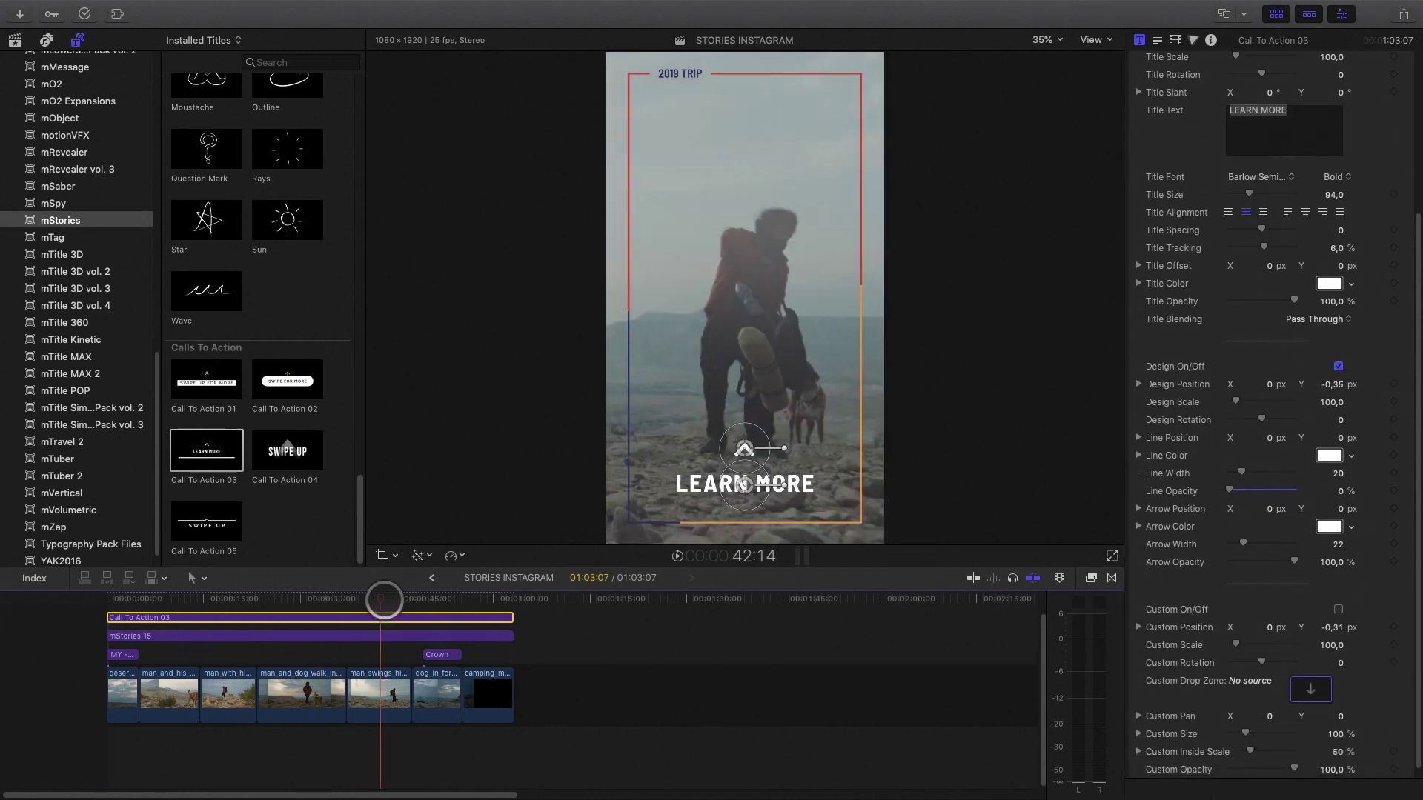
- Review the story across the timeline, checking the frame, crown and call-to-action titles over the clips
click(276, 657)
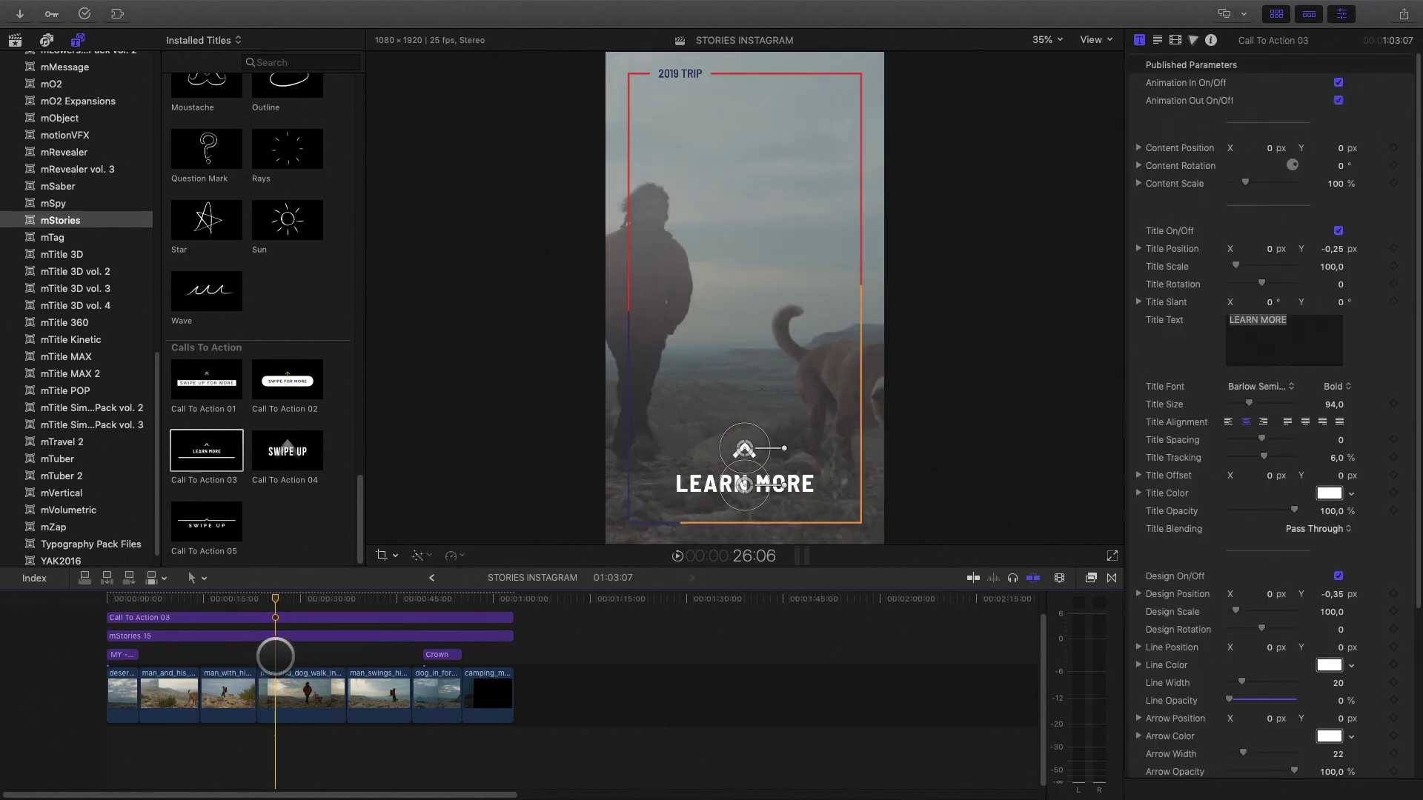
click(276, 692)
click(140, 593)
drag(141, 592, 477, 627)
click(106, 600)
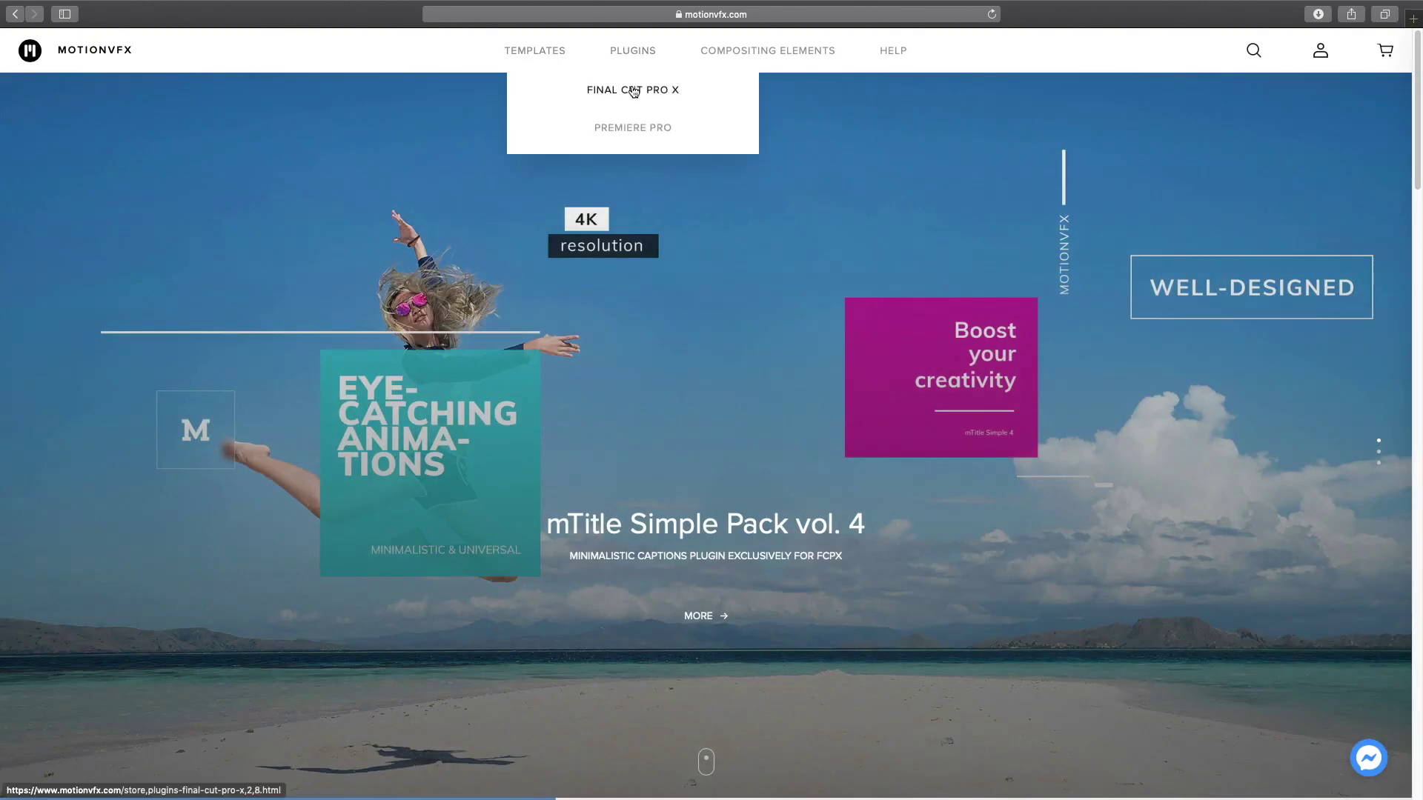
- Switch to the browser, open the Final Cut Pro X plugins page on motionvfx.com and look through the plugin catalogue
click(633, 50)
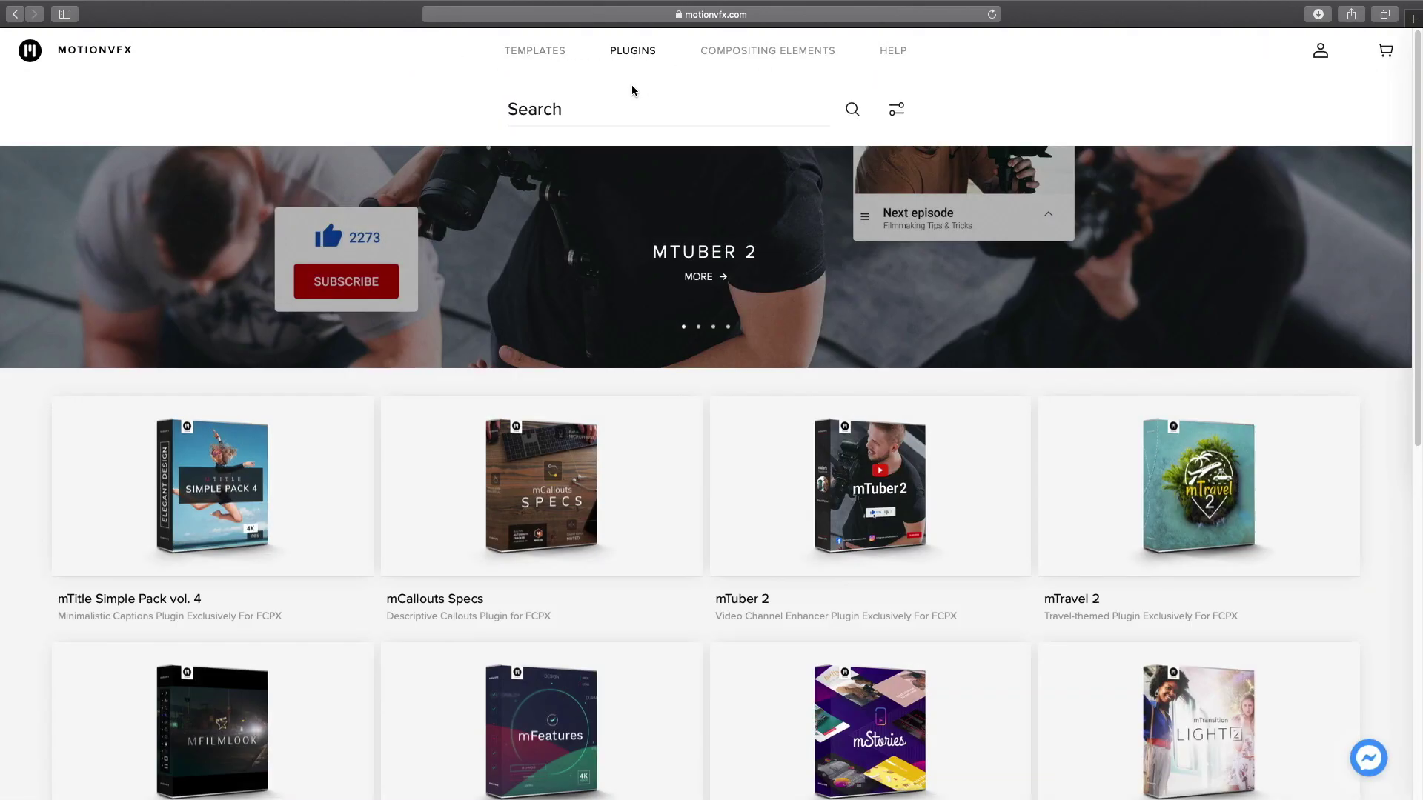
scroll(664, 334, down, 3)
scroll(667, 333, down, 6)
scroll(705, 593, down, 4)
scroll(705, 593, down, 20)
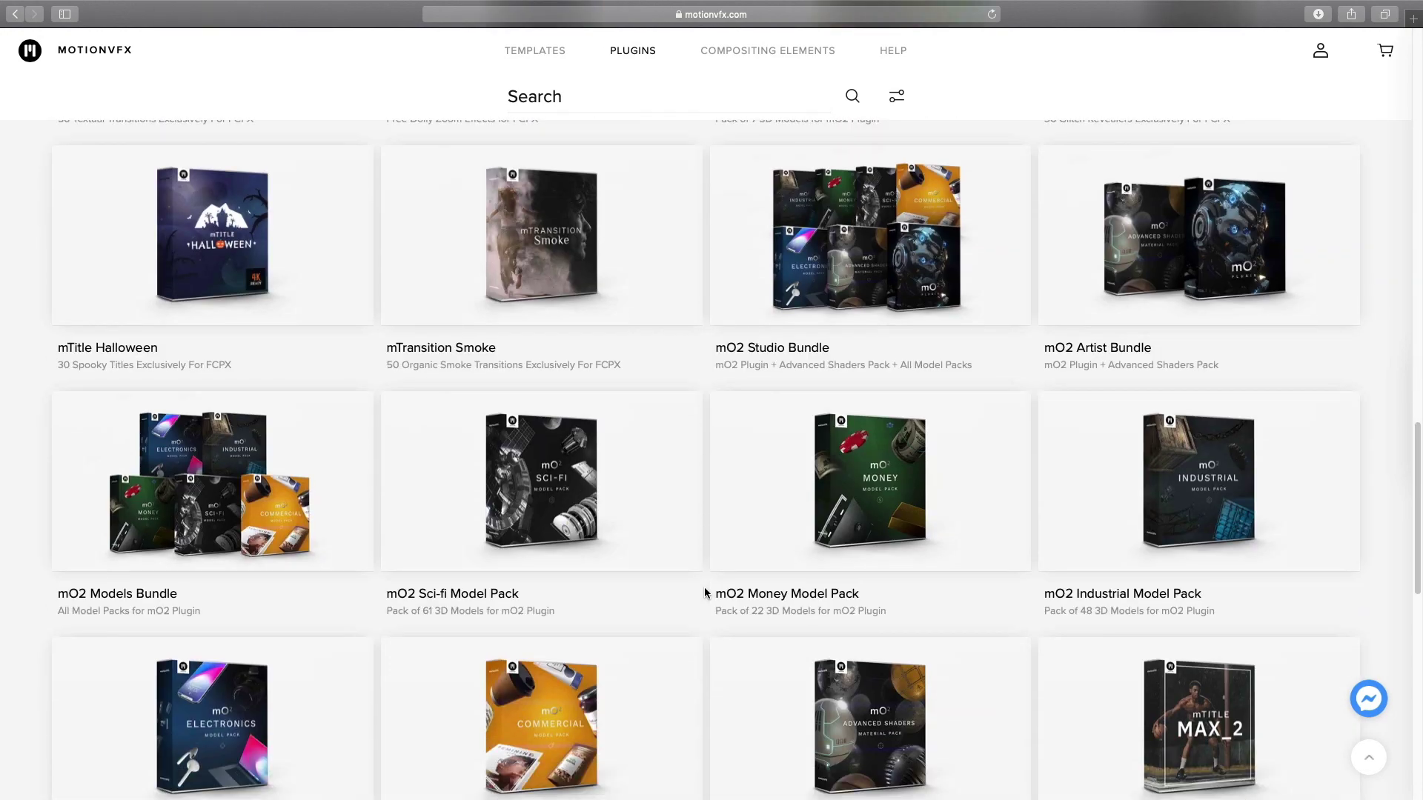
scroll(705, 592, down, 6)
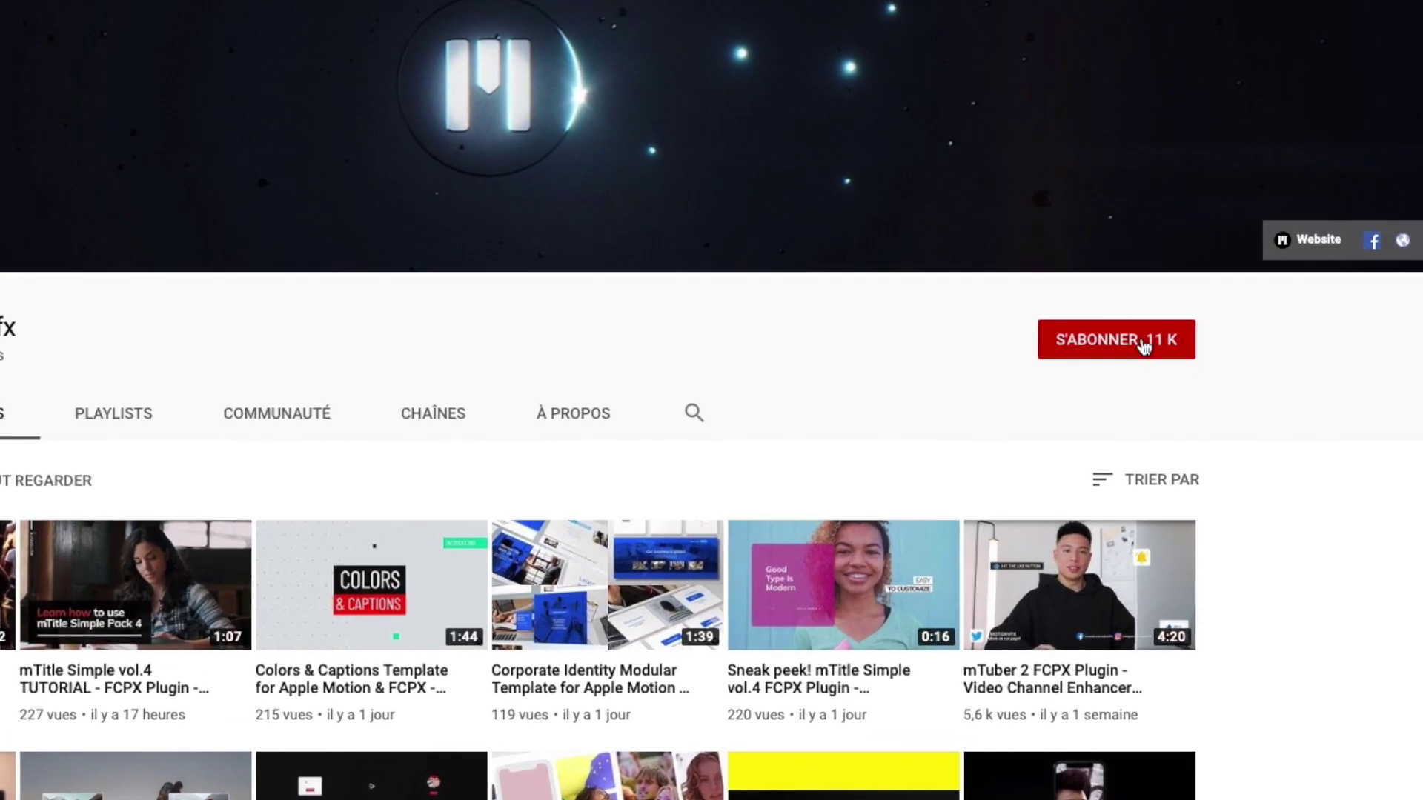
- Subscribe to the MotionVFX YouTube channel and turn on notifications for every uploaded video
click(1116, 346)
click(1171, 342)
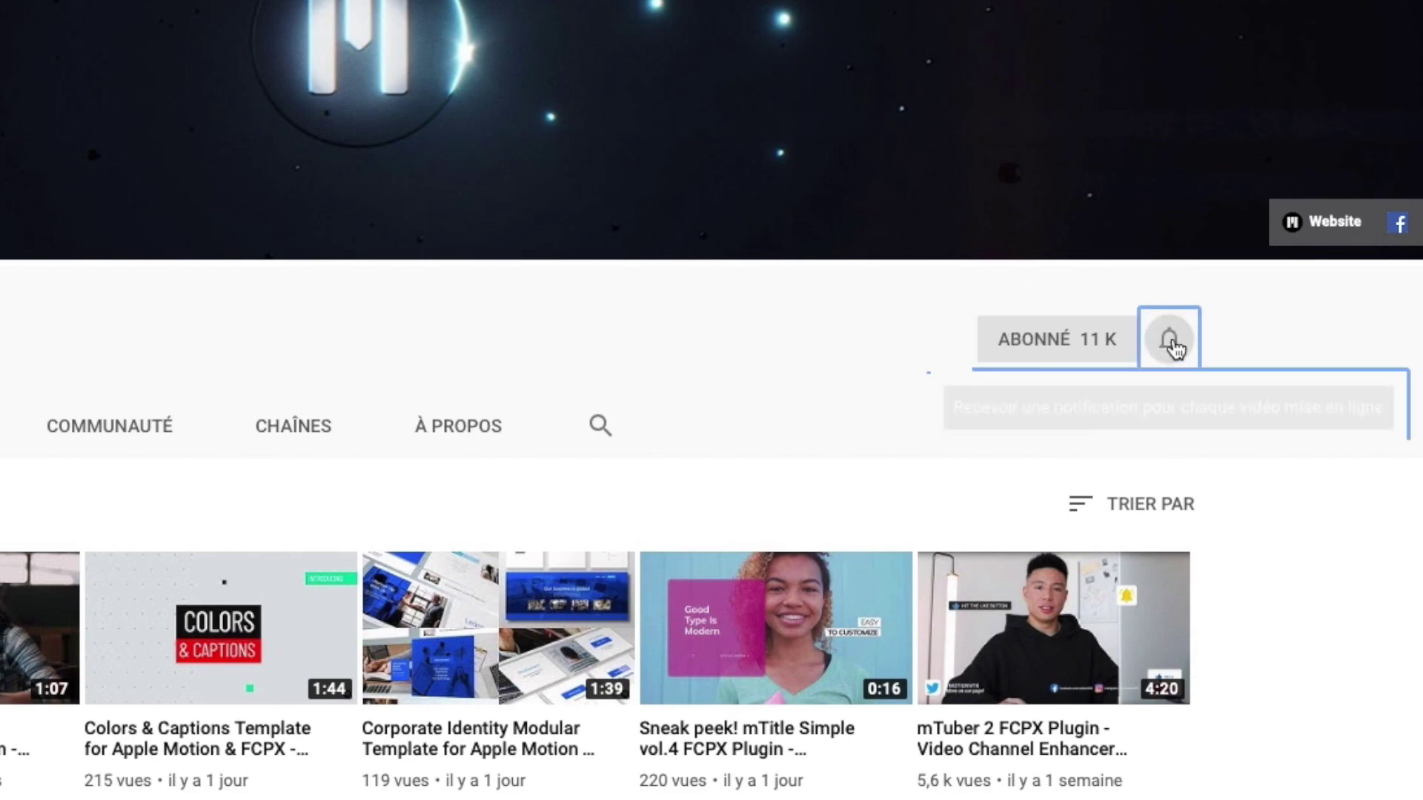